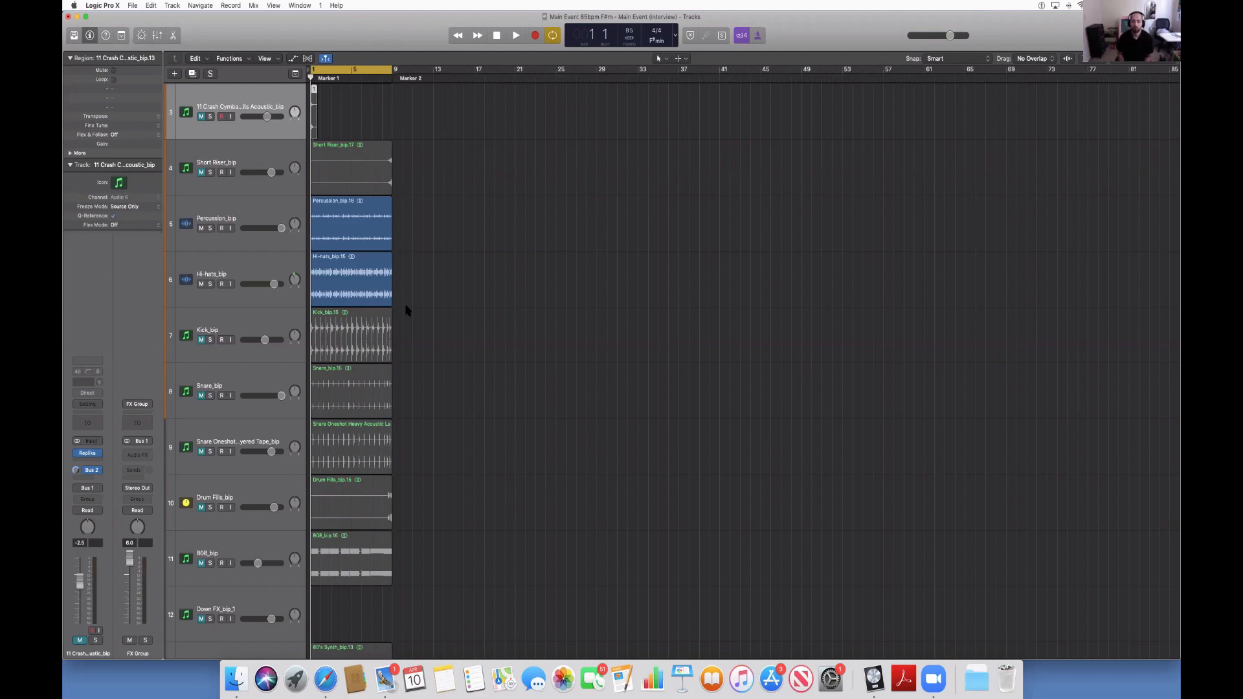
# Play the percussion and hi-hats from the start of the cycle to audition the unmuted tracks.
pyautogui.press('space')
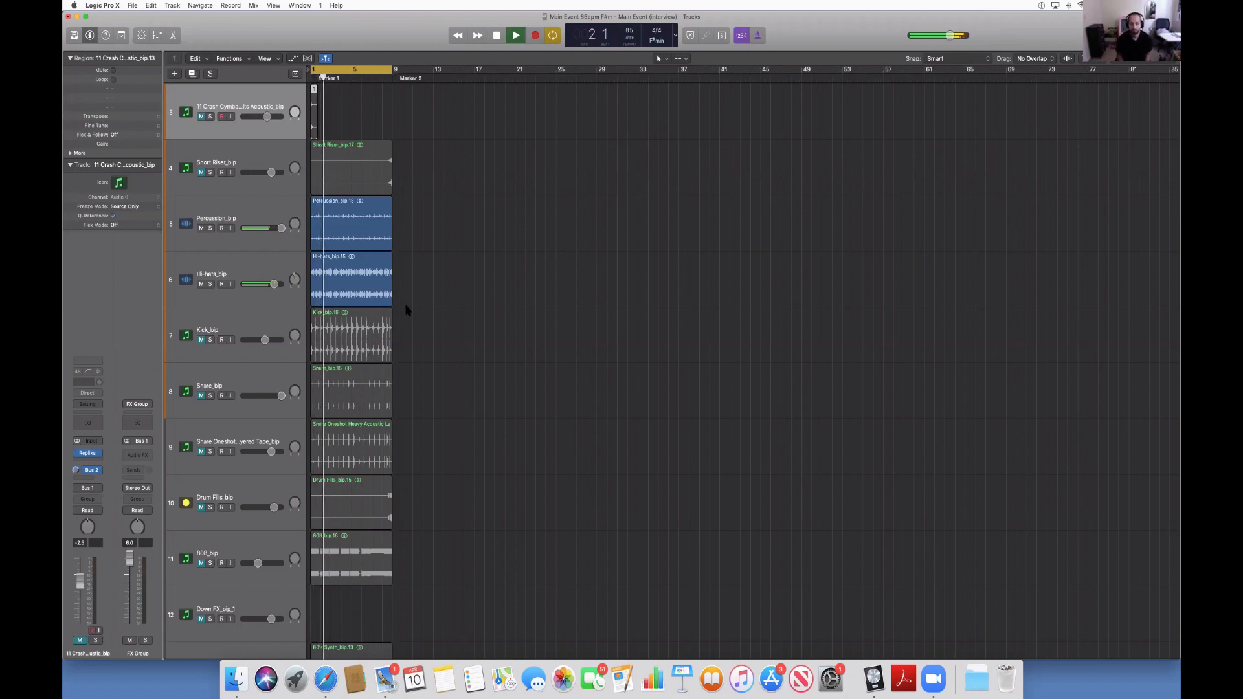
pyautogui.press('space')
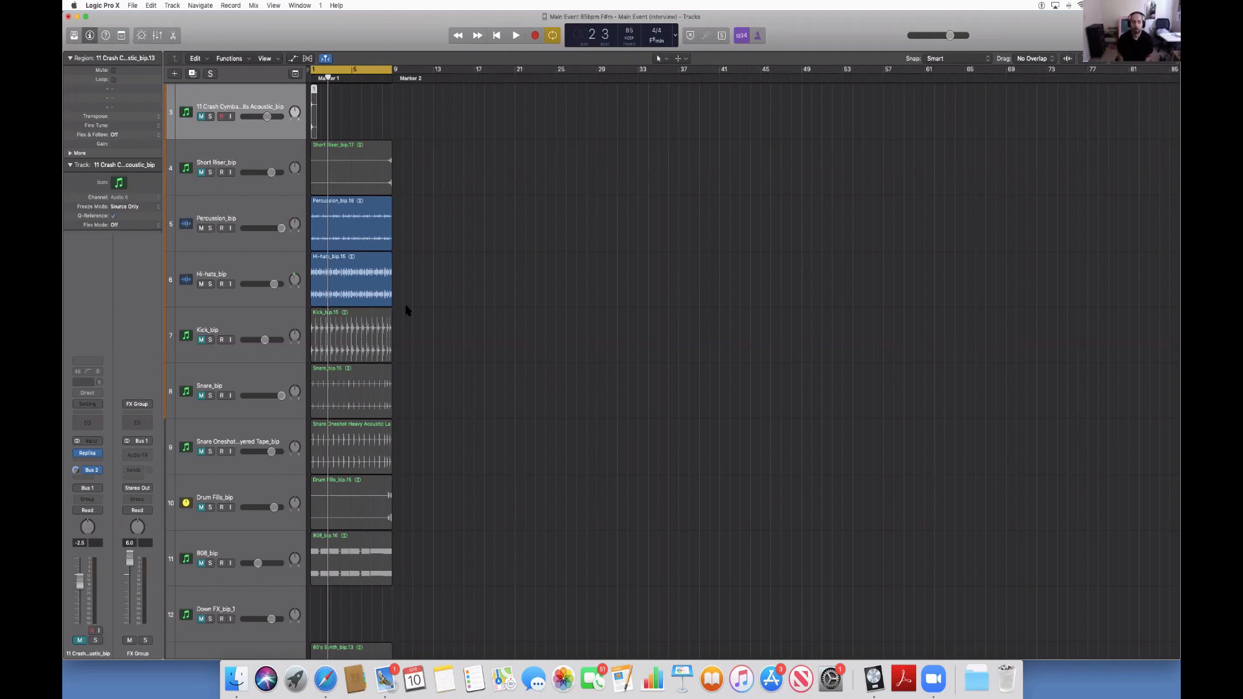
pyautogui.press('space')
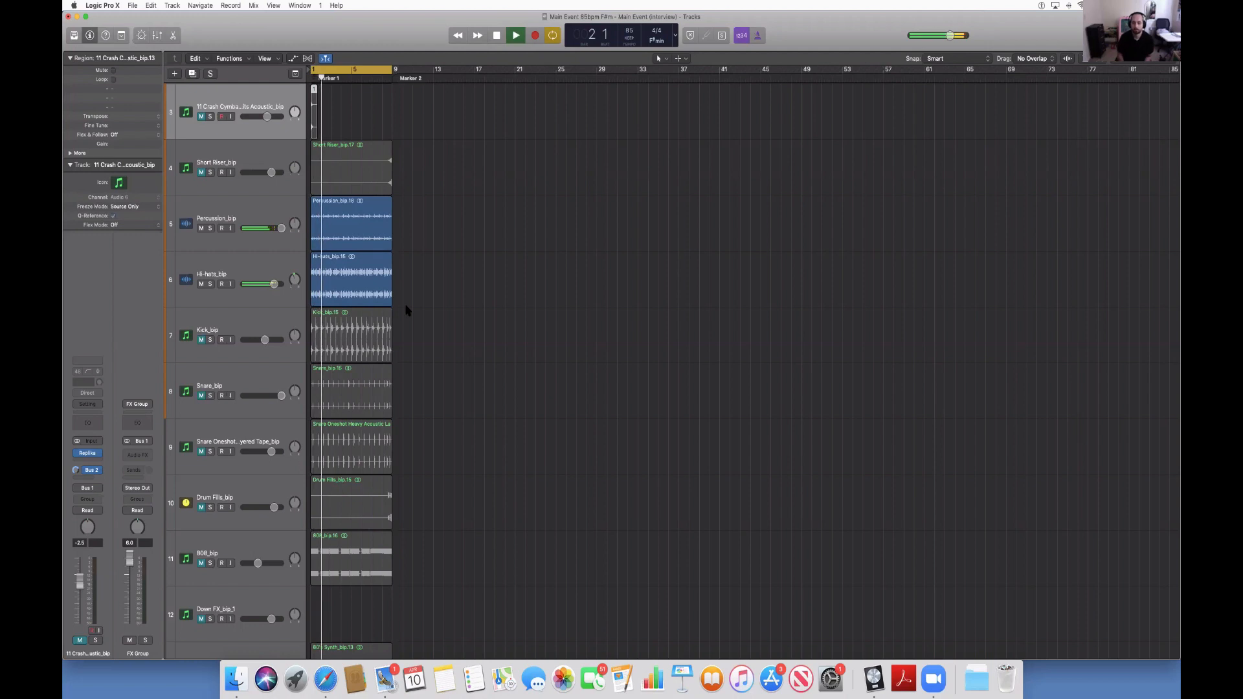
# Turn on VoiceOver and move its focus into the Tracks header to navigate the track list.
pyautogui.press('super+F5')
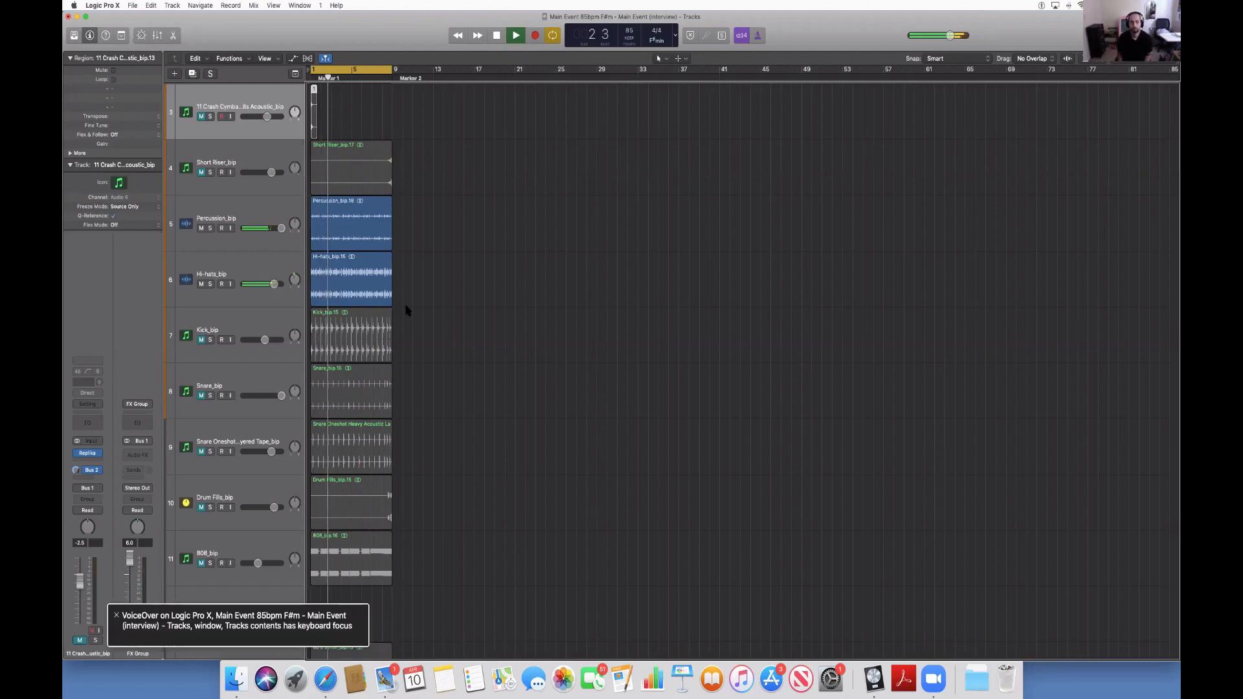
pyautogui.hotkey('ctrl', 'alt', 'Left')
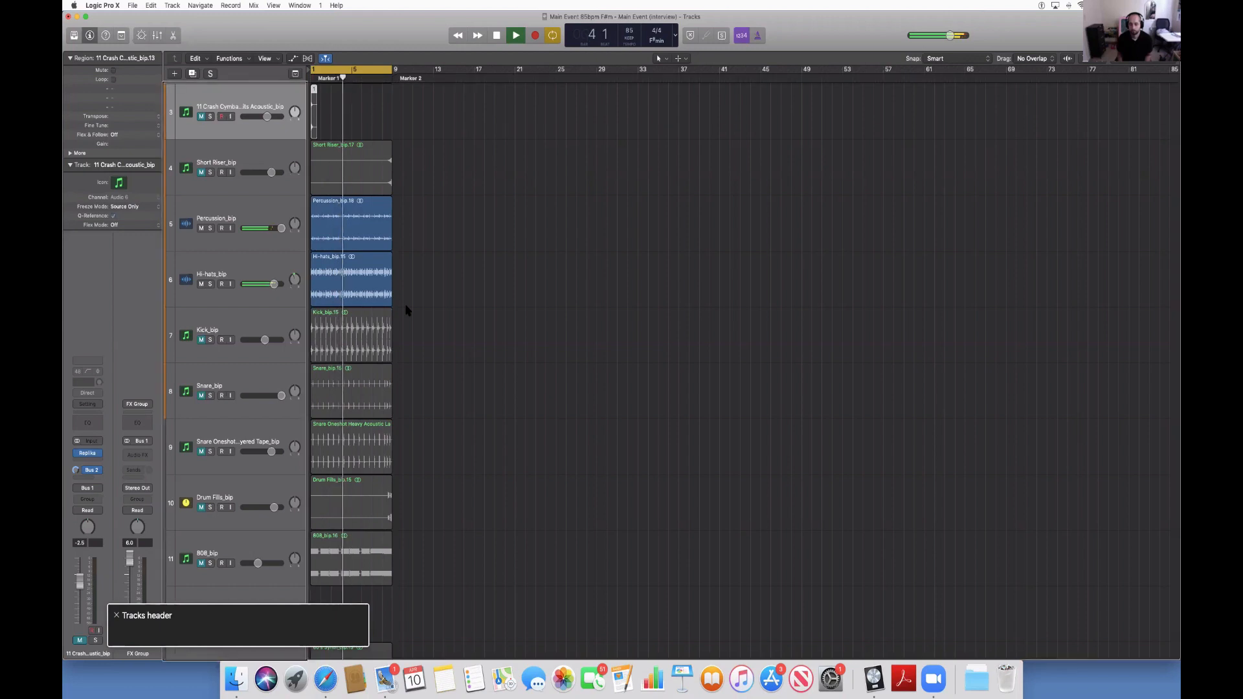
pyautogui.hotkey('ctrl', 'alt', 'shift', 'Down')
# Select track 16, Riff_bip, and unmute it while the loop plays.
pyautogui.press('Down')
pyautogui.press('Down')
pyautogui.press('Down')
pyautogui.press('Down')
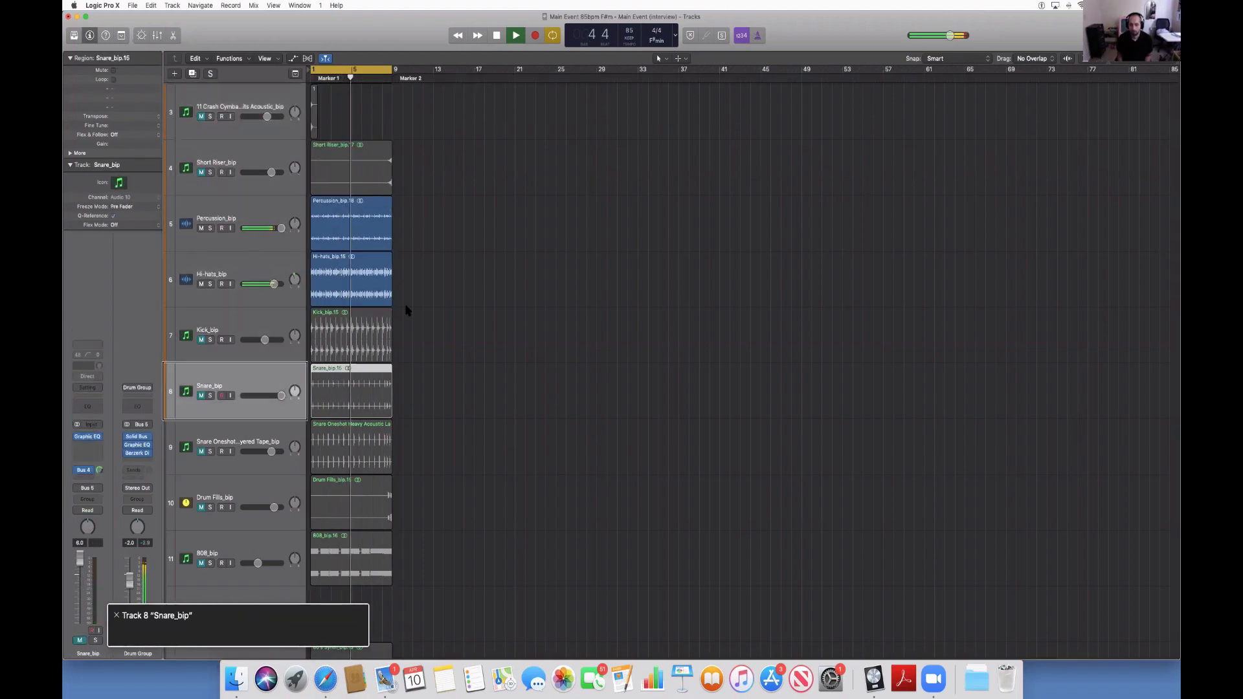
pyautogui.press('Down')
pyautogui.press('Down')
pyautogui.press('Down')
pyautogui.press('Down')
pyautogui.press('Down')
pyautogui.press('Down')
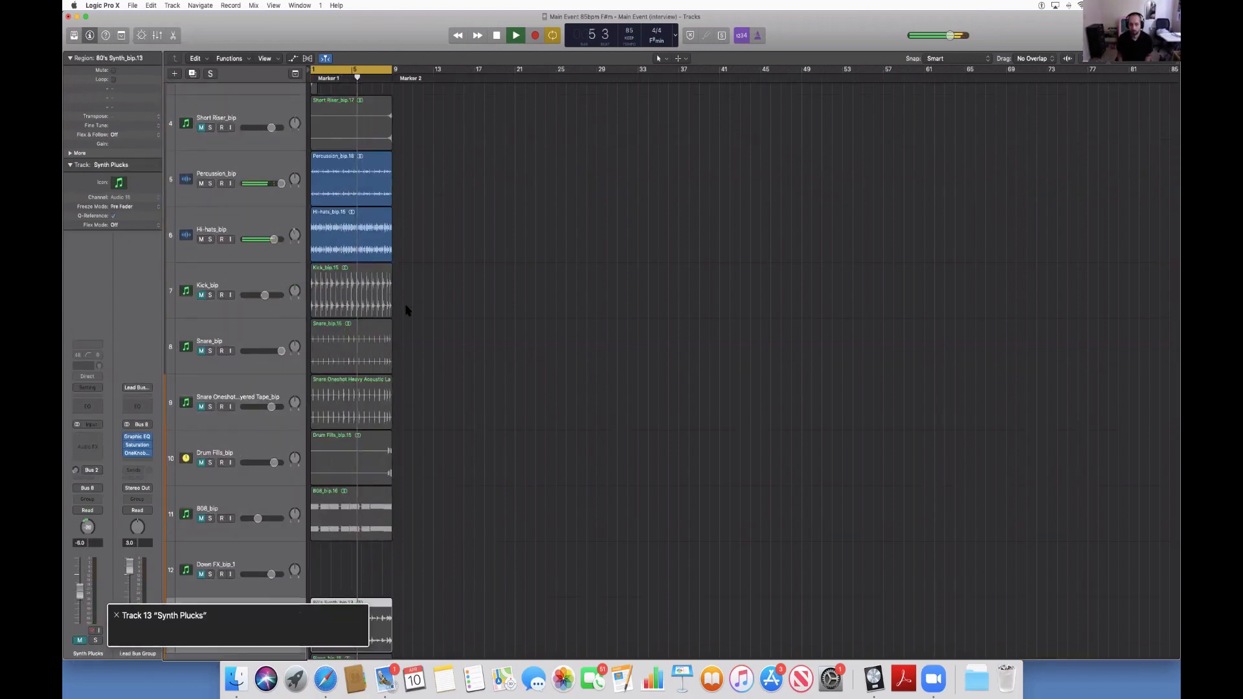
pyautogui.press('Down')
pyautogui.press('Down')
pyautogui.press('Down')
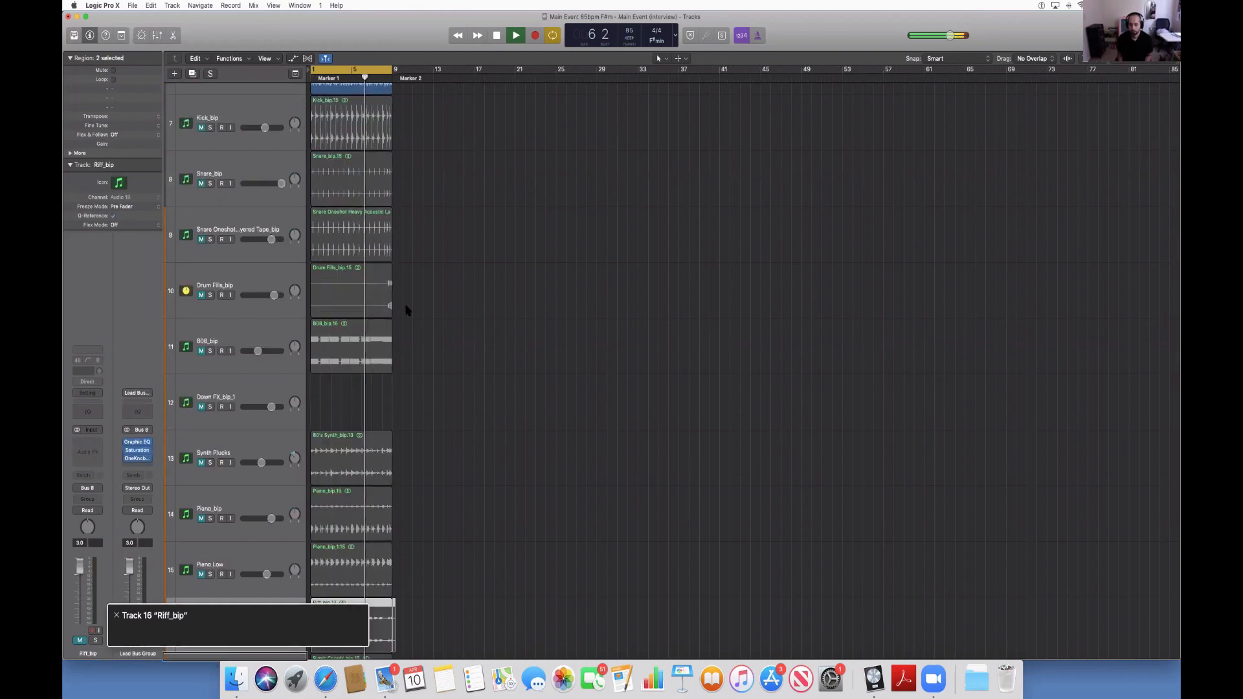
pyautogui.press('Up')
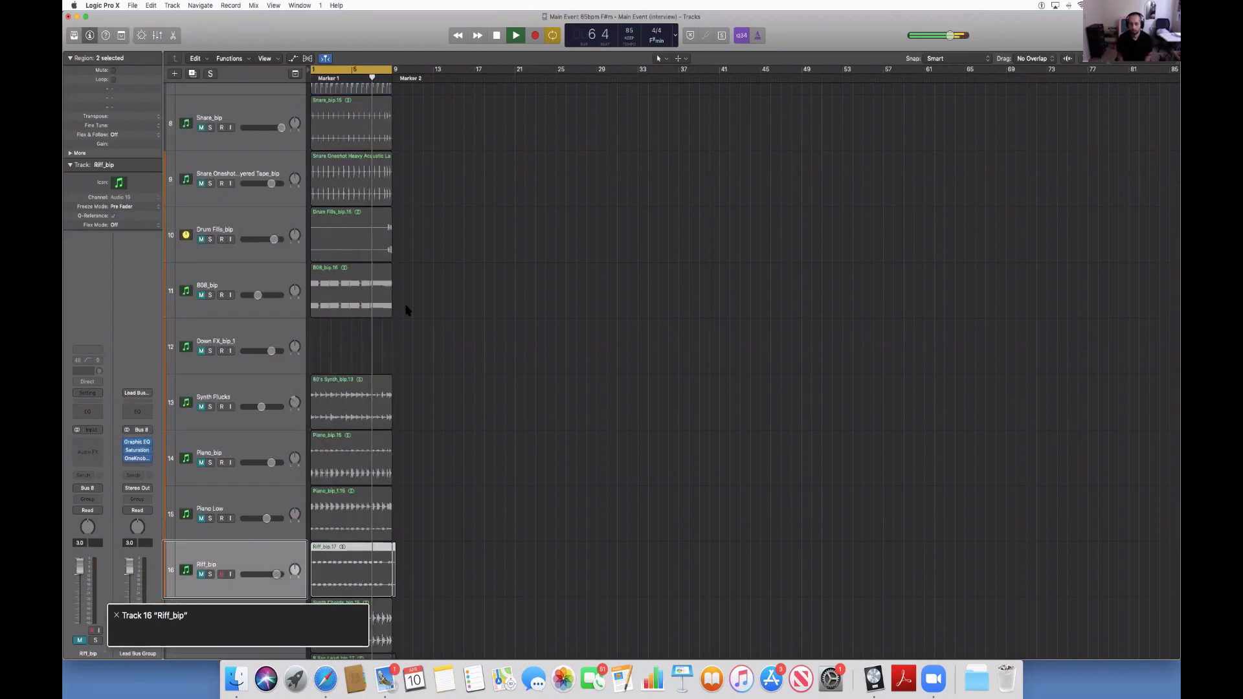
pyautogui.press('Down')
pyautogui.press('Up')
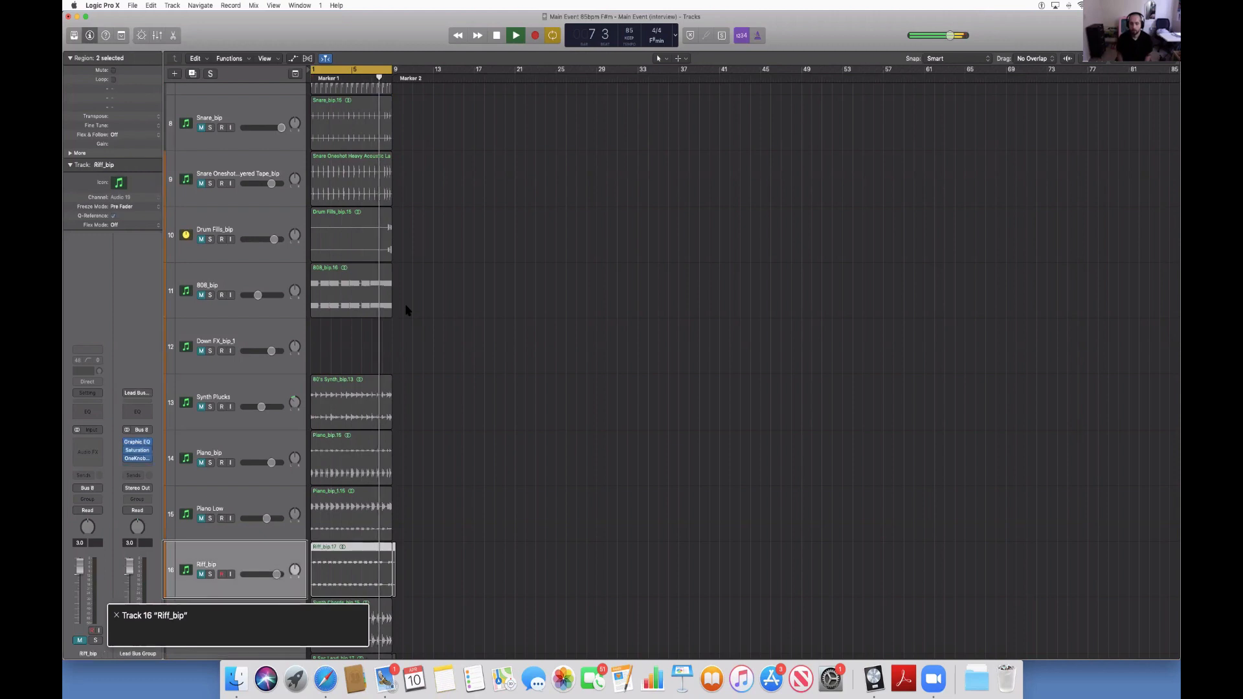
pyautogui.hotkey('ctrl', 'm')
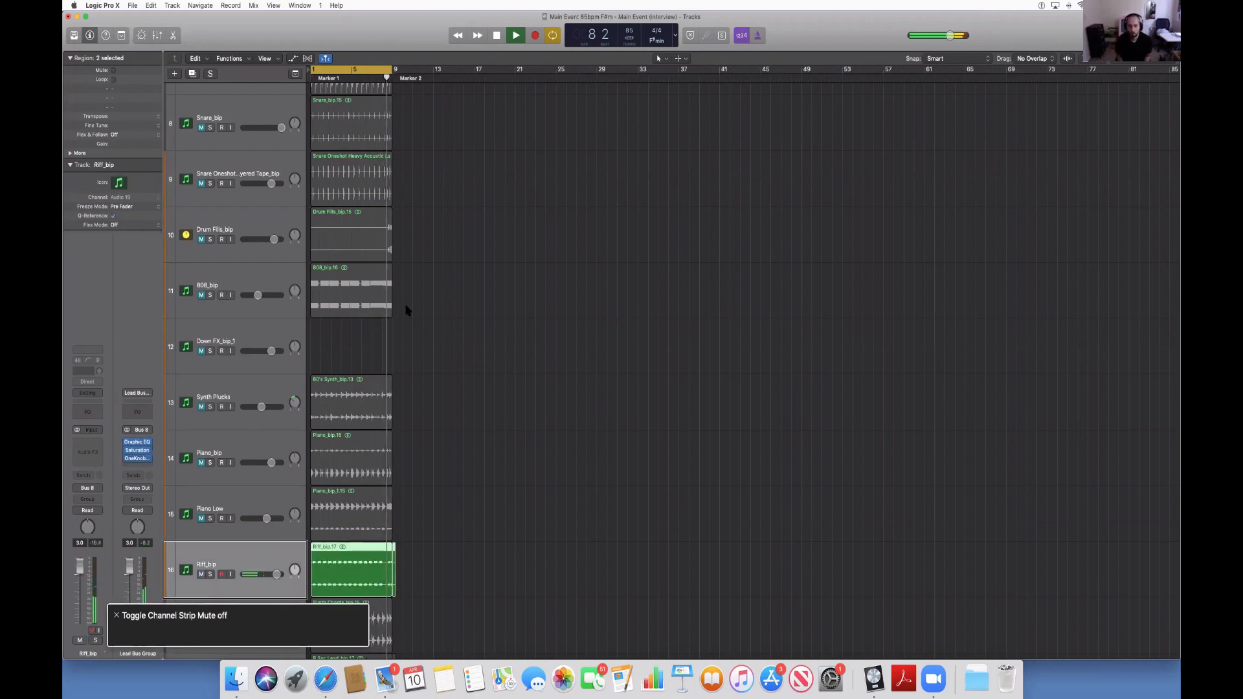
# Restart playback from bar 1 to hear the riff together with the percussion.
pyautogui.press('space')
pyautogui.press('Return')
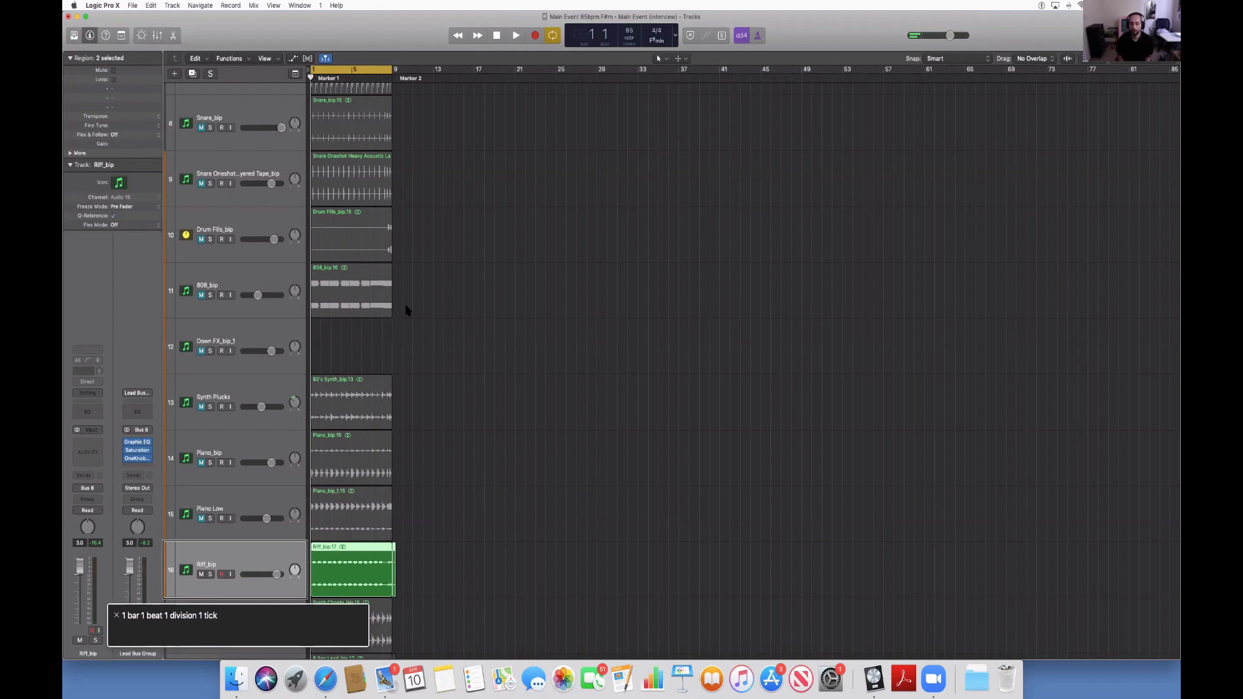
pyautogui.press('space')
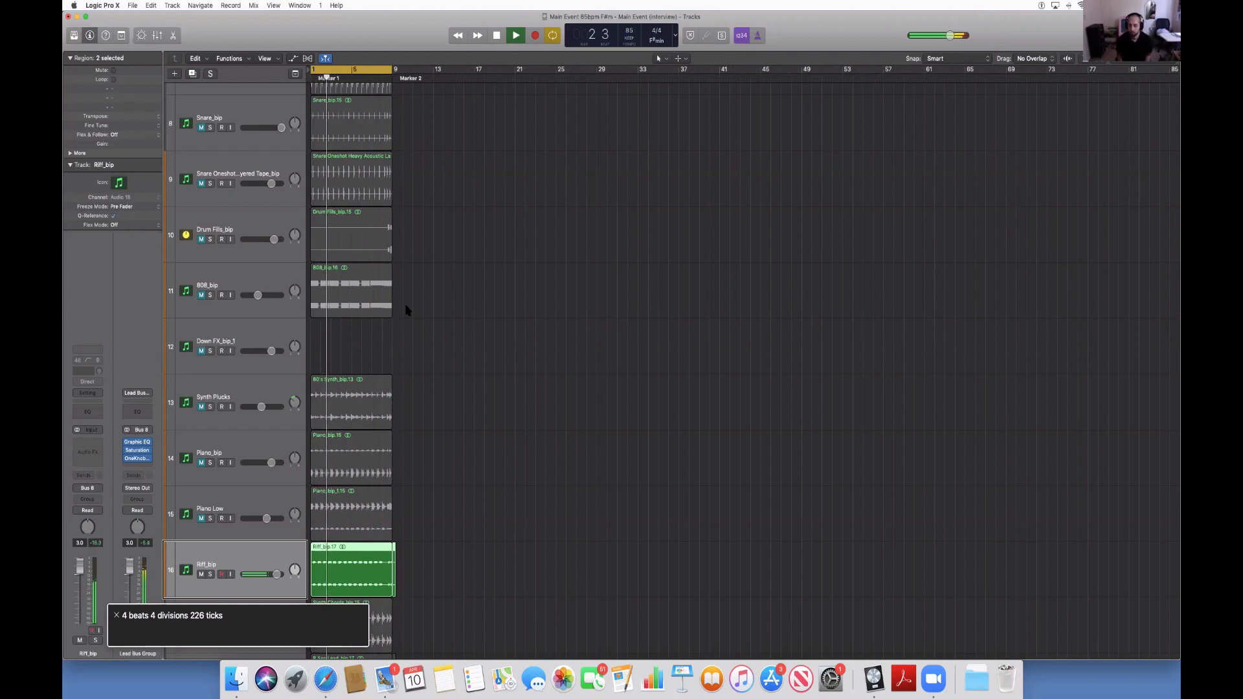
# Unmute track 18, Riff Stack, listen to it in the loop, and stop playback.
pyautogui.press('Down')
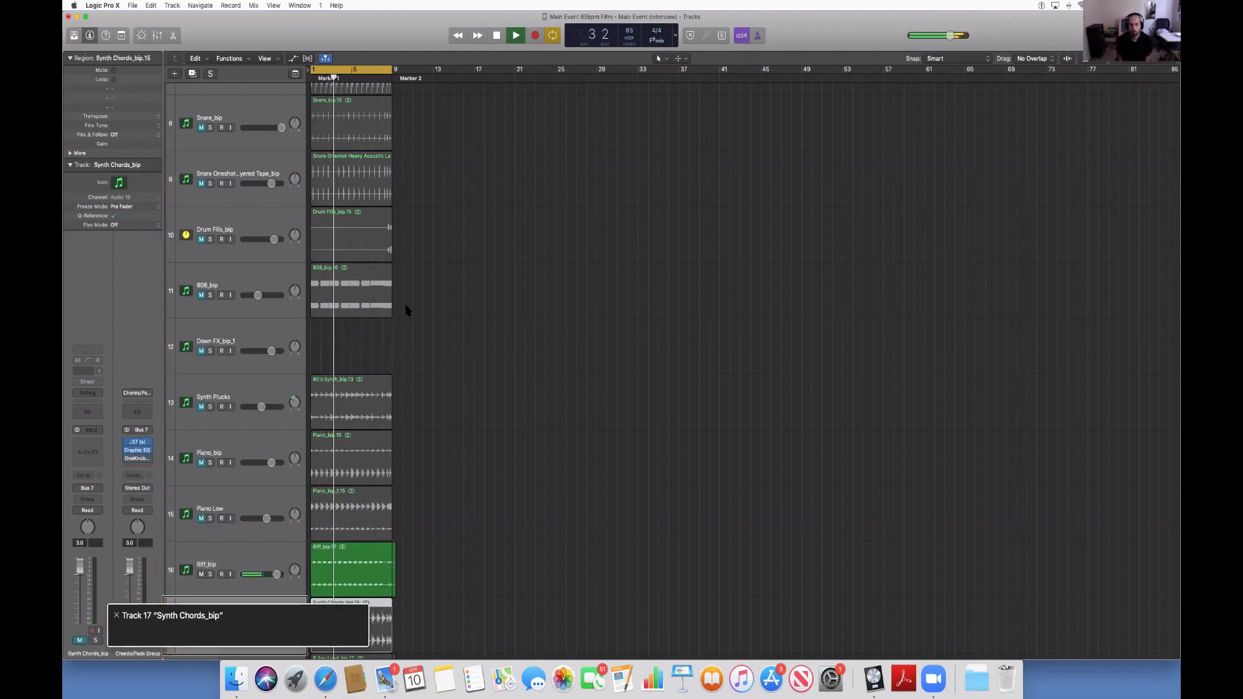
pyautogui.press('Down')
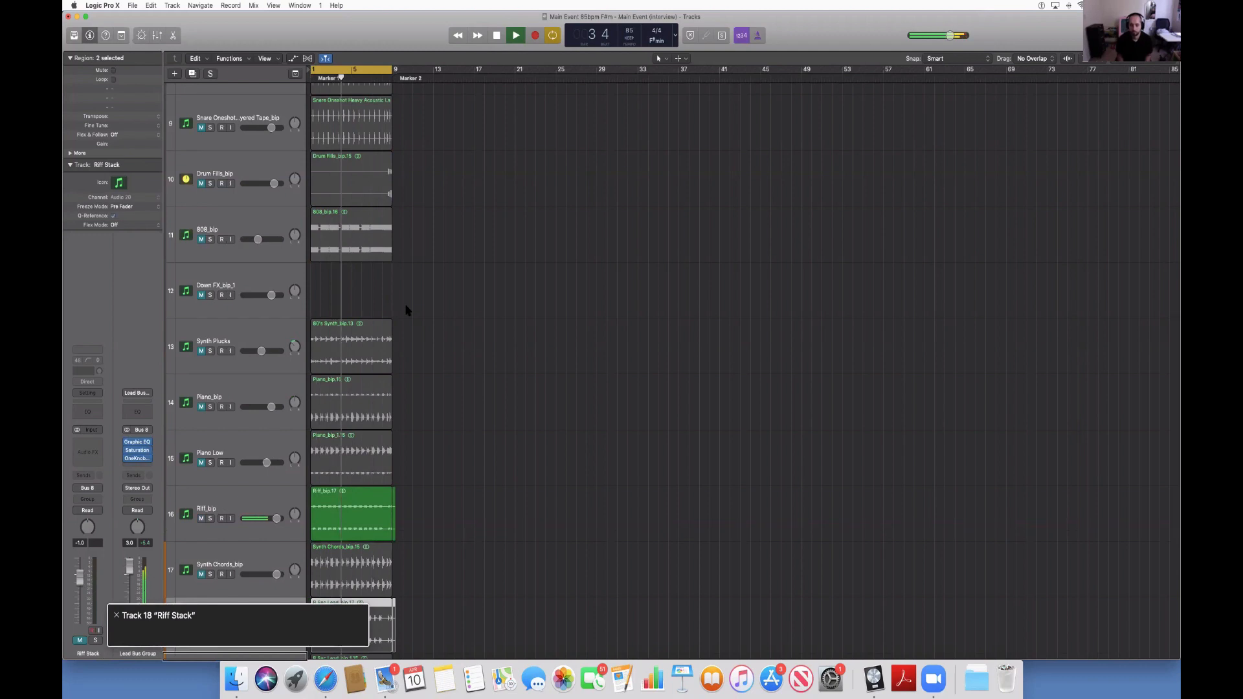
pyautogui.hotkey('ctrl', 'm')
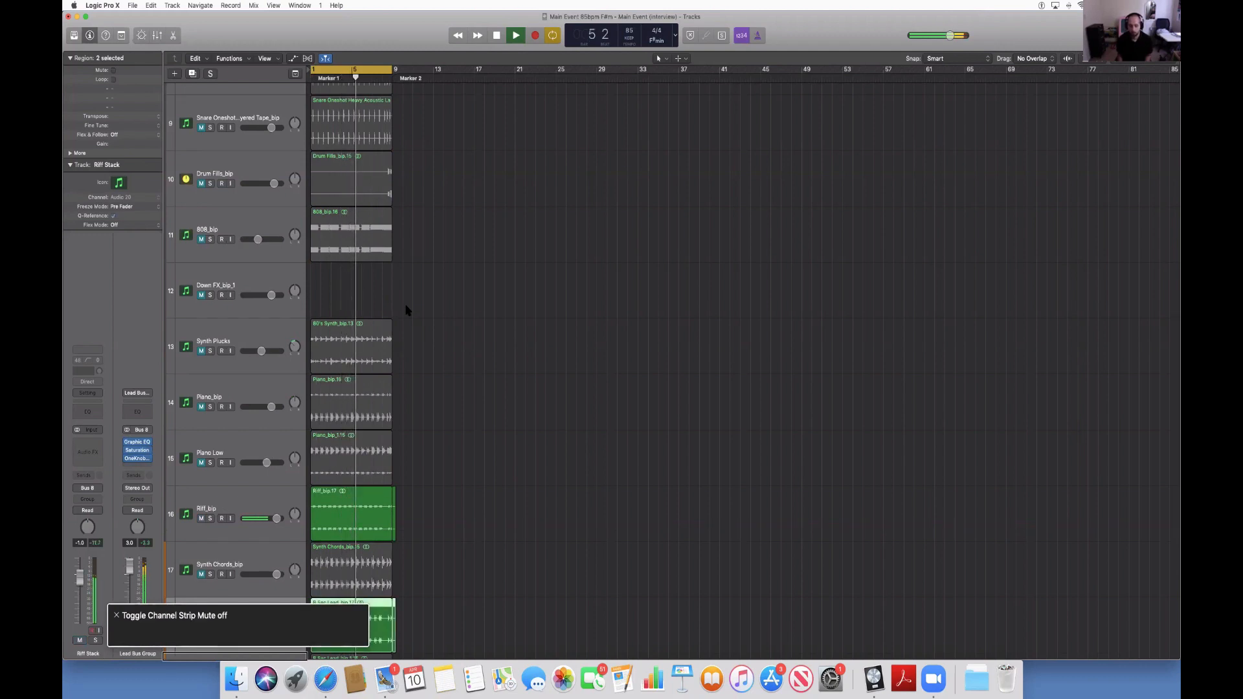
pyautogui.press('space')
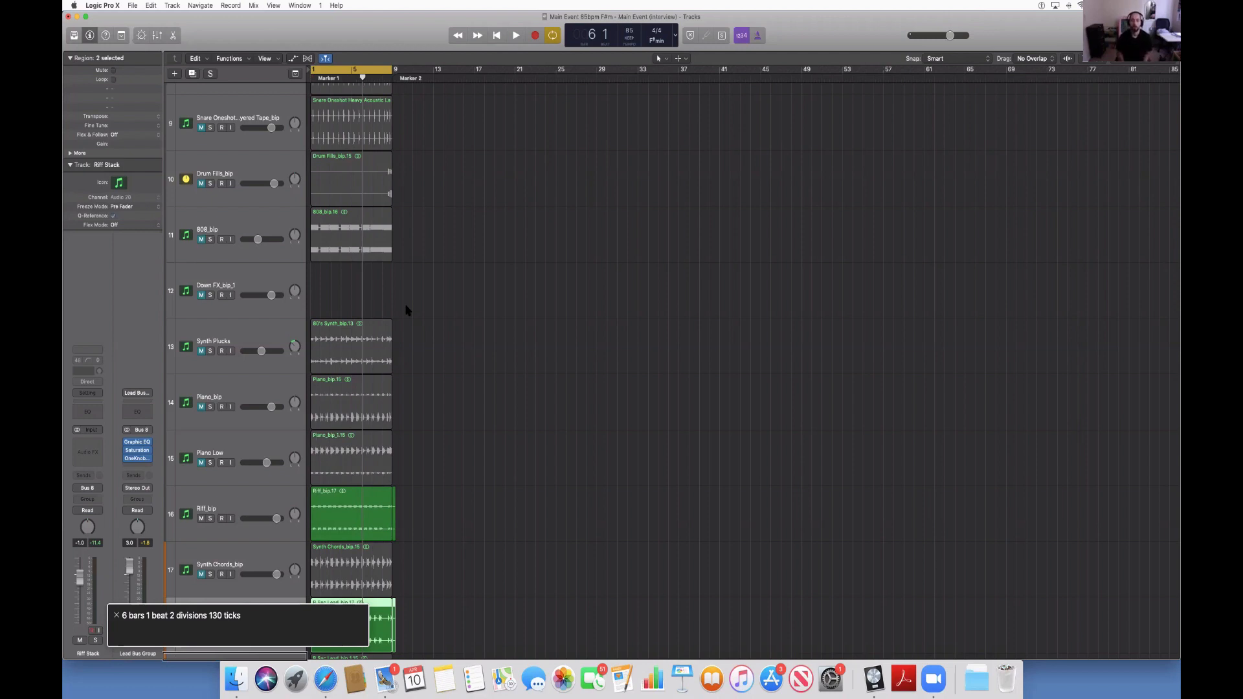
# Play the loop again and unmute the Piano Low and Piano_bip tracks, restarting from bar 1 between them.
pyautogui.press('space')
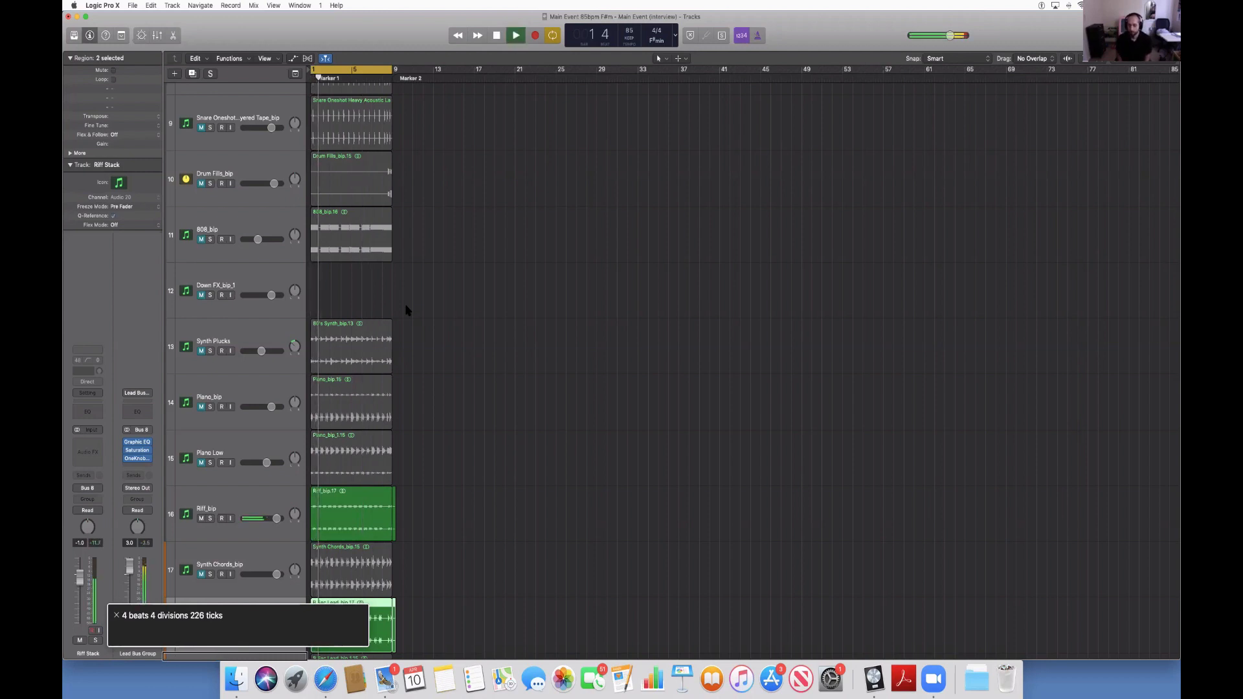
pyautogui.press('Up')
pyautogui.press('Up')
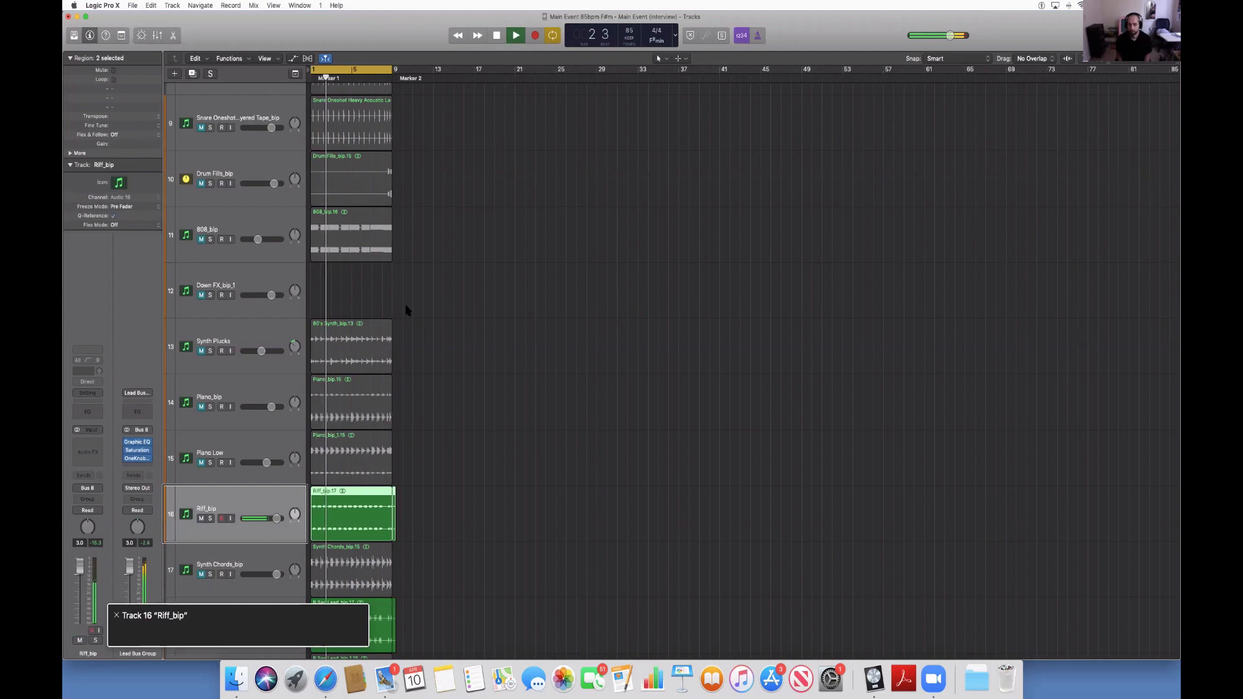
pyautogui.press('Up')
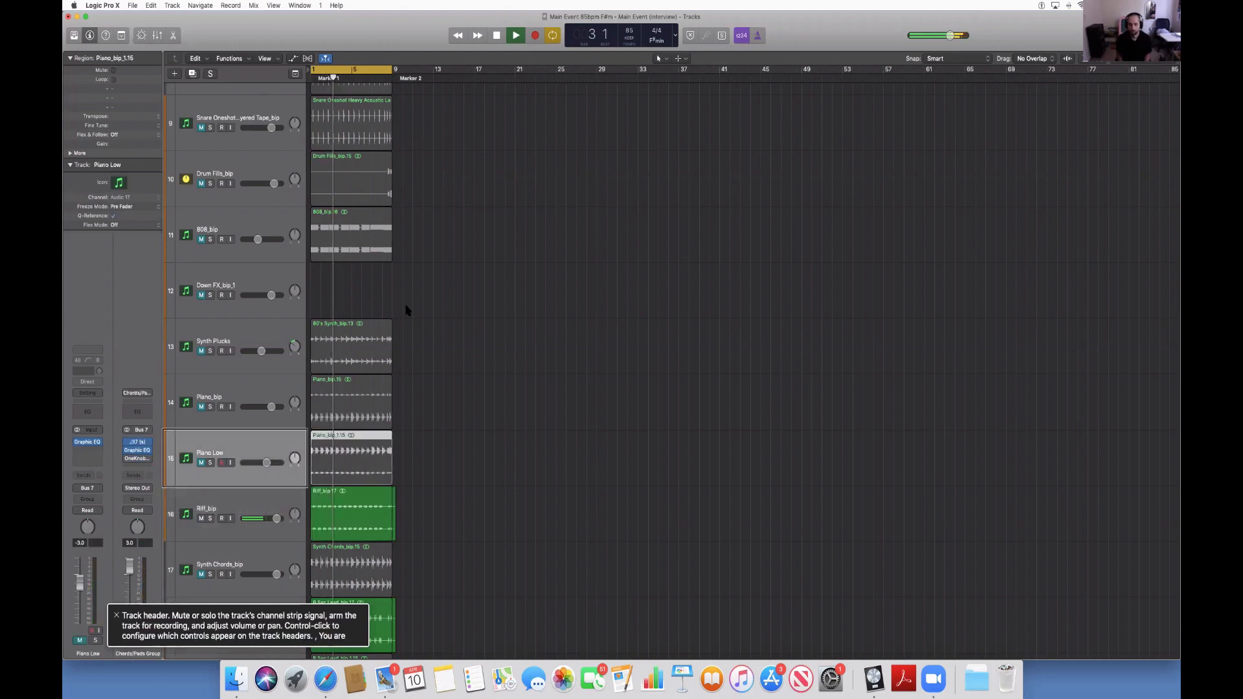
pyautogui.hotkey('ctrl', 'm')
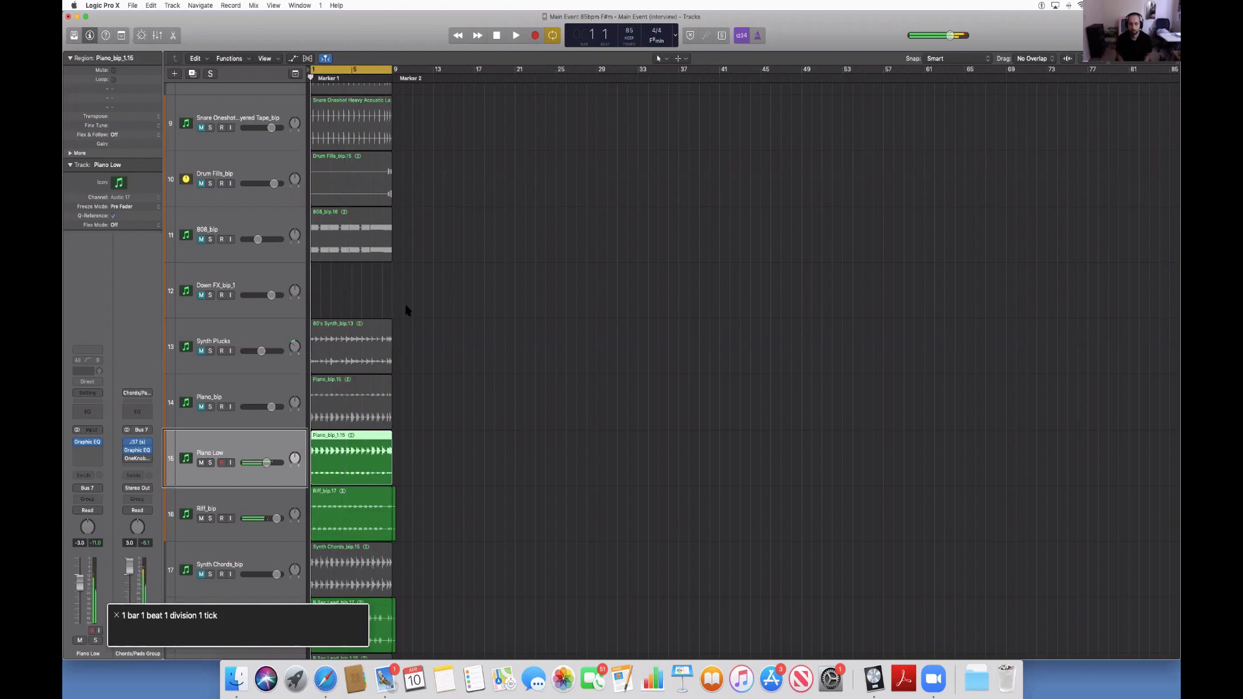
pyautogui.press('Return')
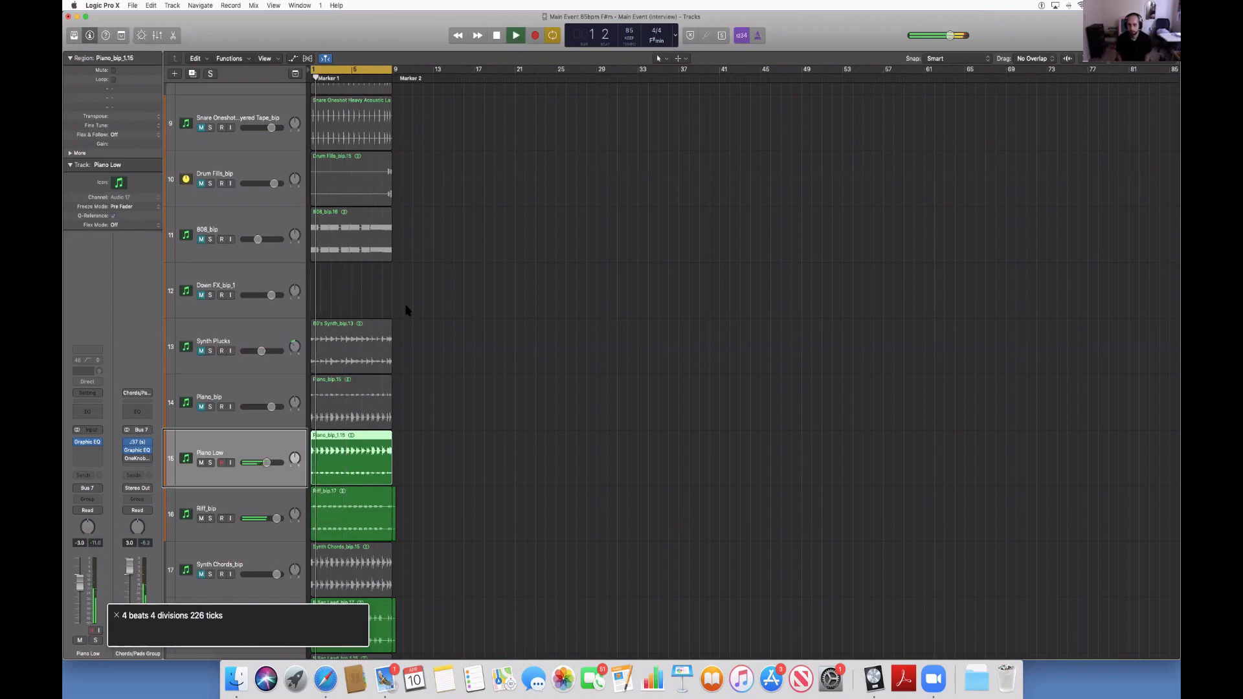
pyautogui.press('Up')
pyautogui.hotkey('ctrl', 'm')
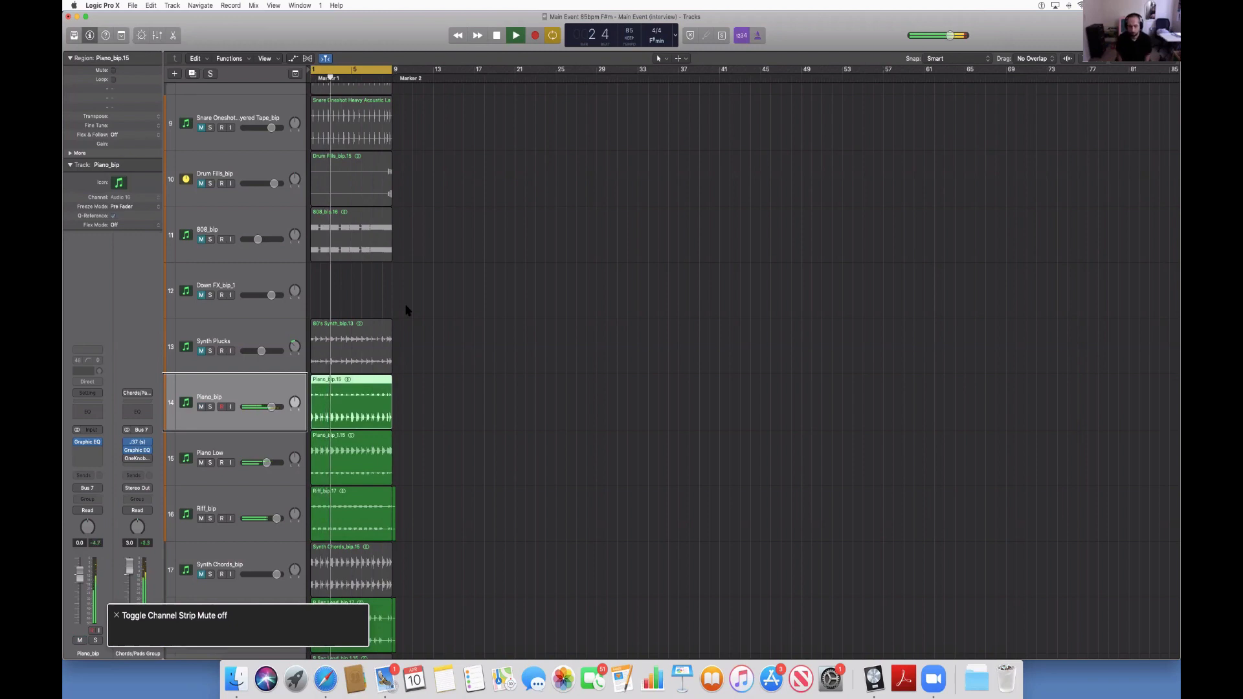
# Unmute track 17, Synth Chords_bip, listen to it in the loop, and stop playback.
pyautogui.press('Down')
pyautogui.press('Down')
pyautogui.press('Down')
pyautogui.press('Down')
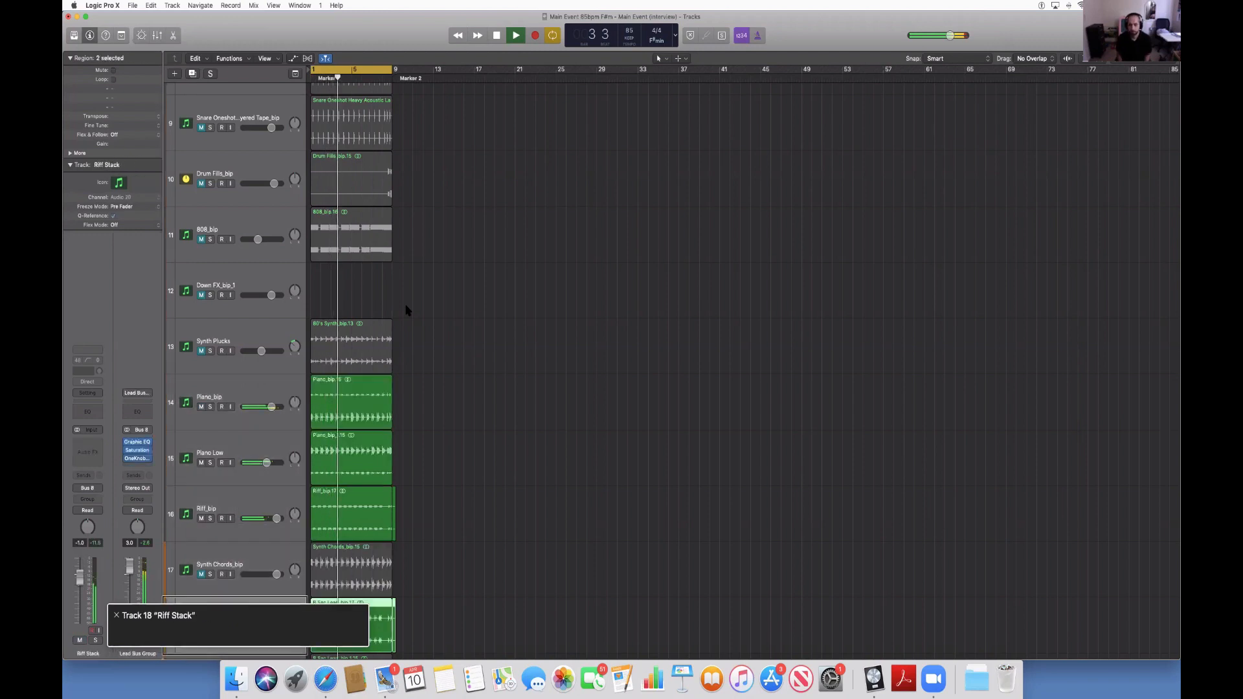
pyautogui.press('Down')
pyautogui.press('Down')
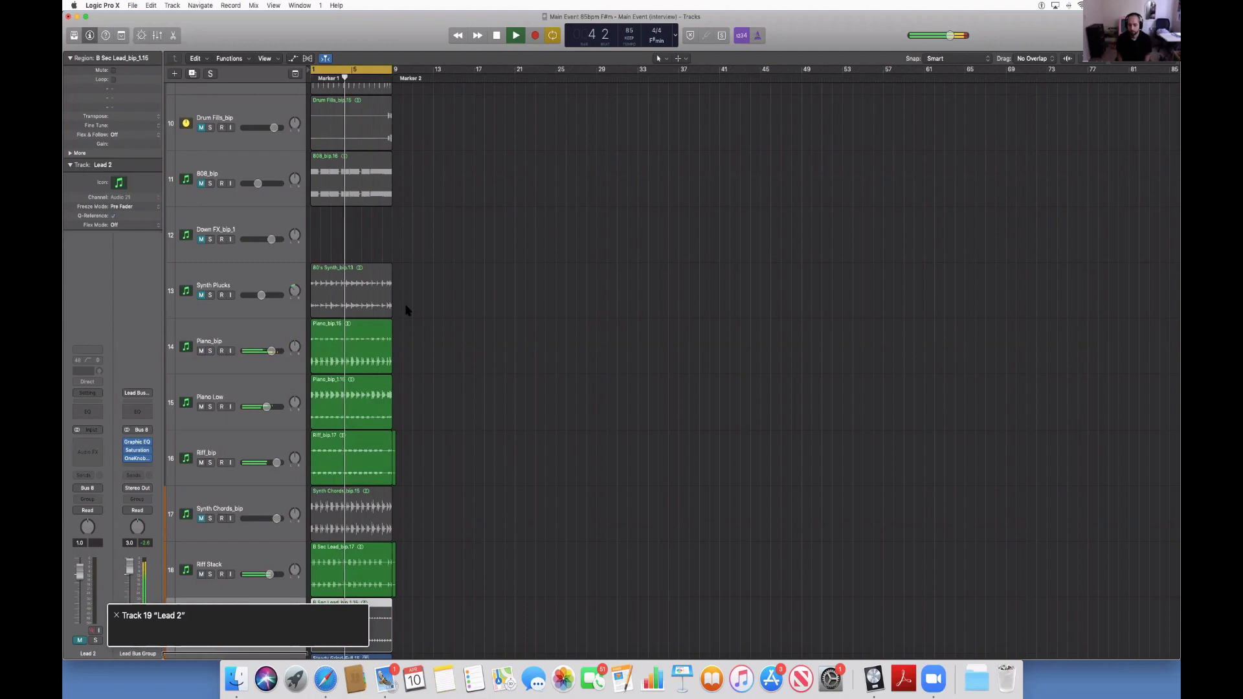
pyautogui.press('Up')
pyautogui.press('Up')
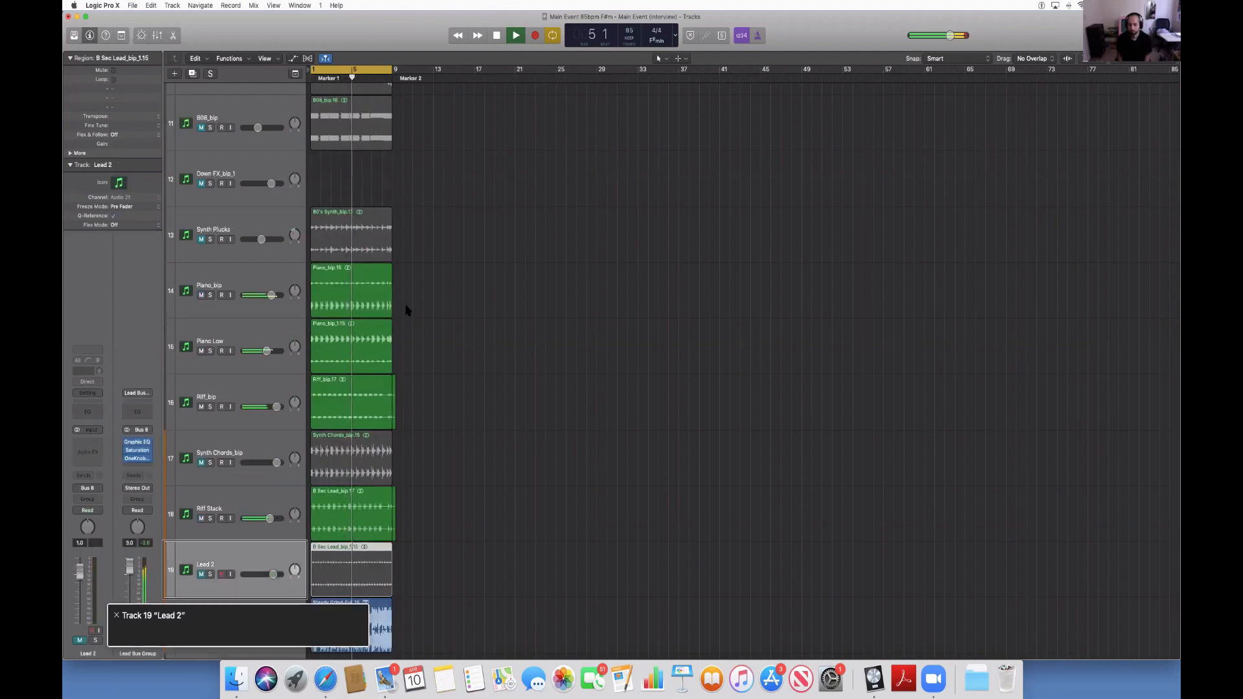
pyautogui.press('Up')
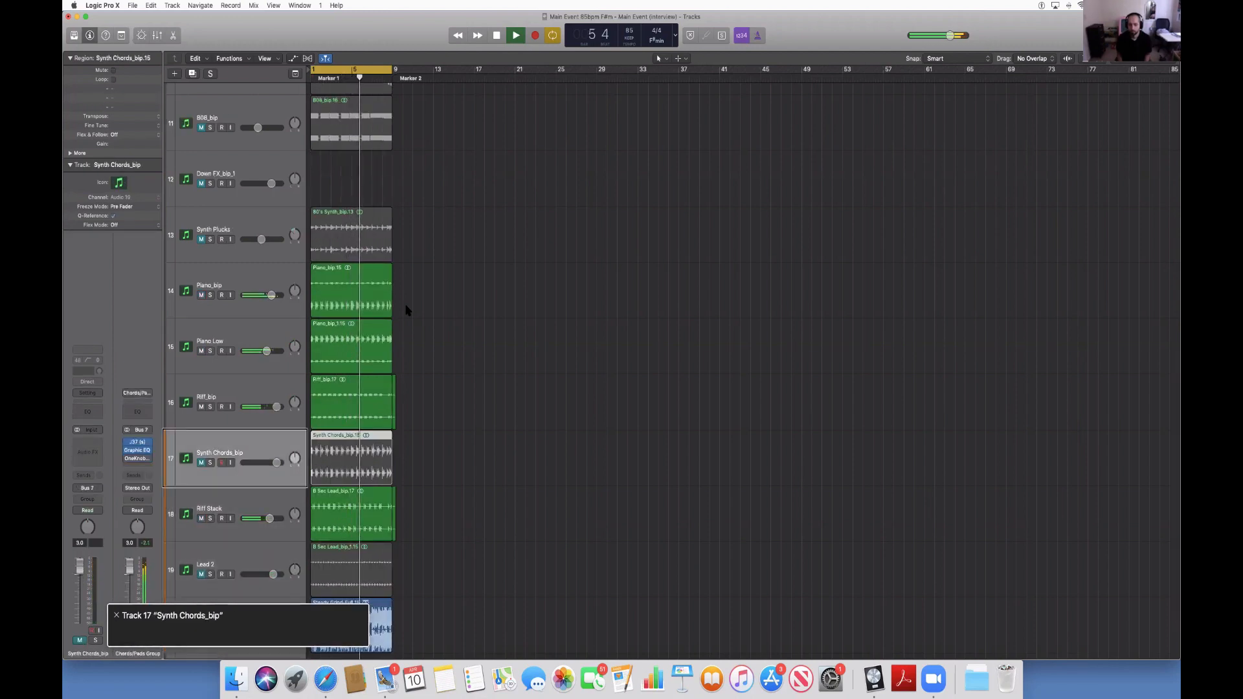
pyautogui.hotkey('ctrl', 'm')
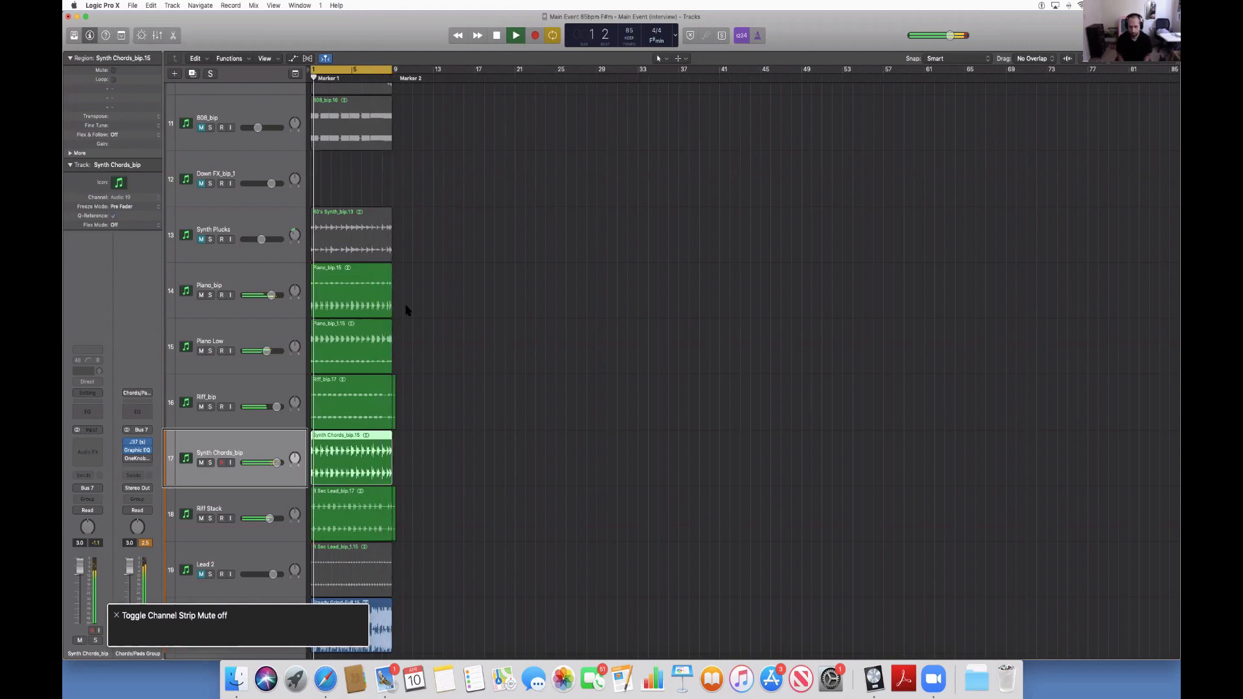
pyautogui.press('space')
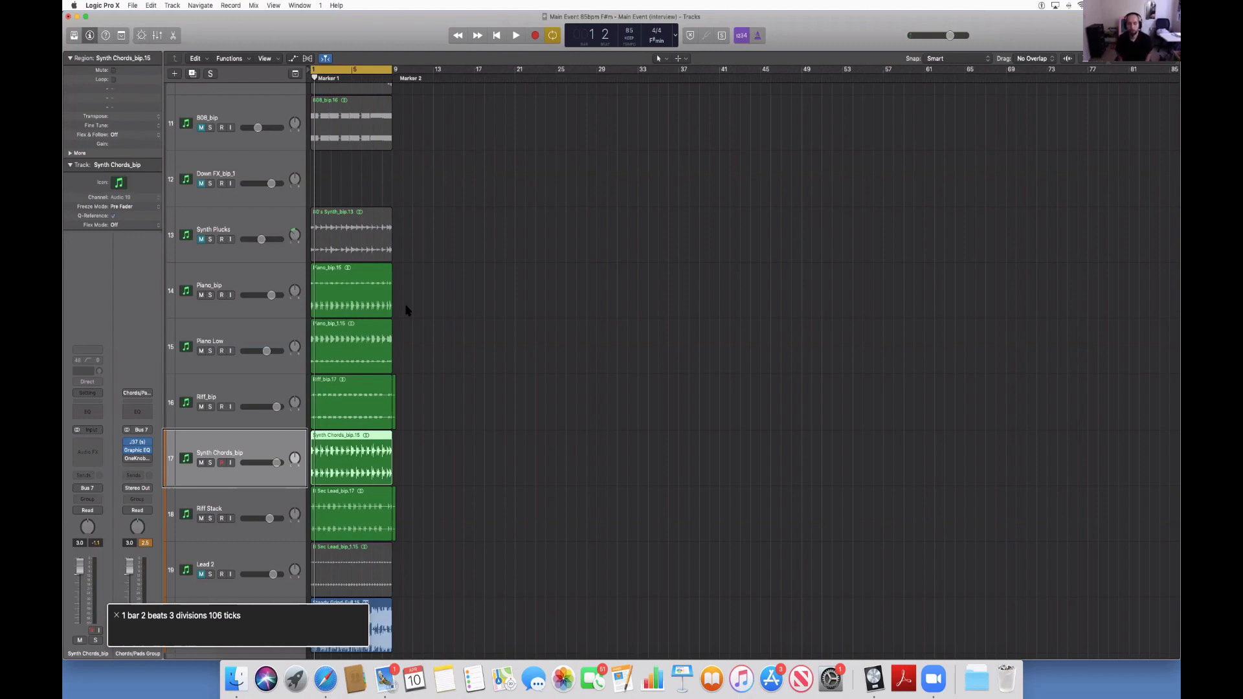
# Play the loop from the start, unmute track 7, Kick_bip, and stop playback after listening.
pyautogui.press('space')
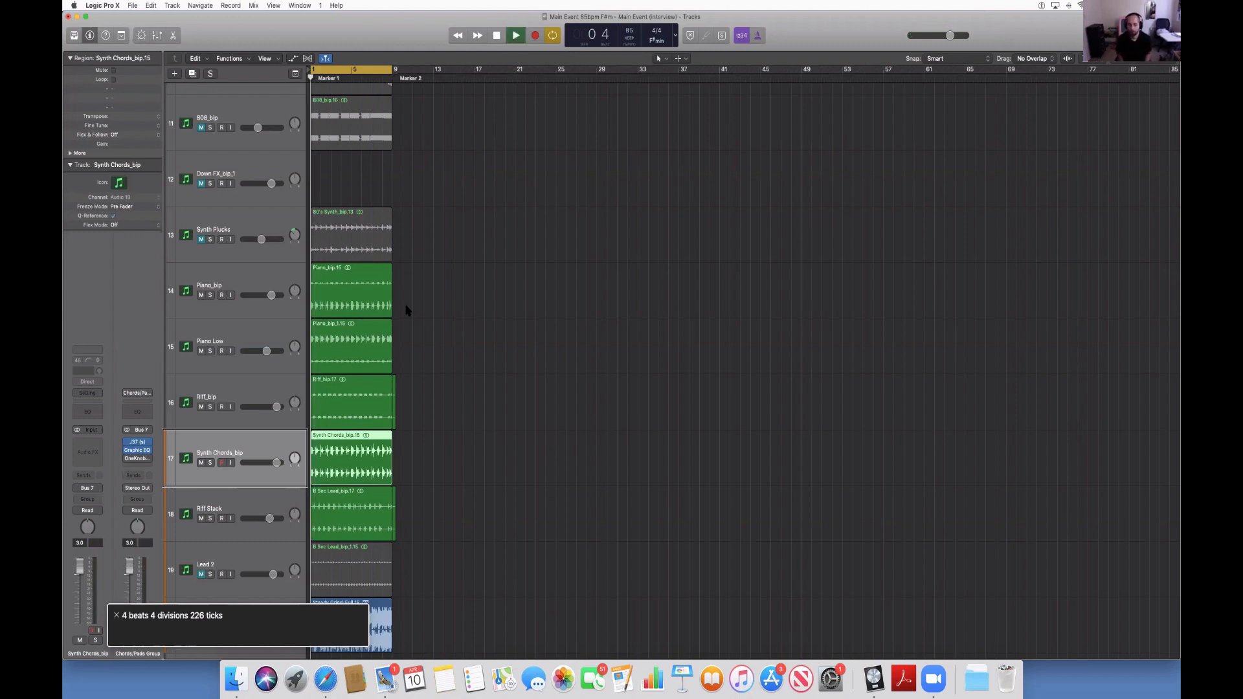
pyautogui.press('Up')
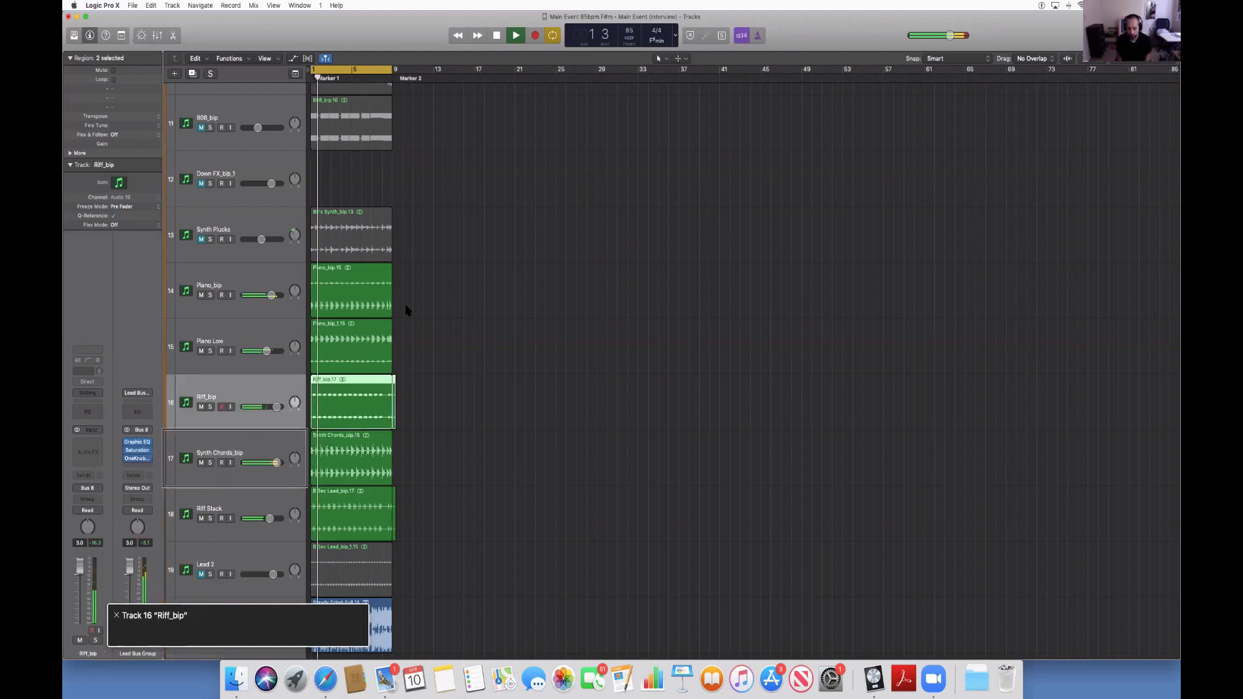
pyautogui.press('Up')
pyautogui.press('Up')
pyautogui.press('Up')
pyautogui.press('Up')
pyautogui.press('Up')
pyautogui.press('Up')
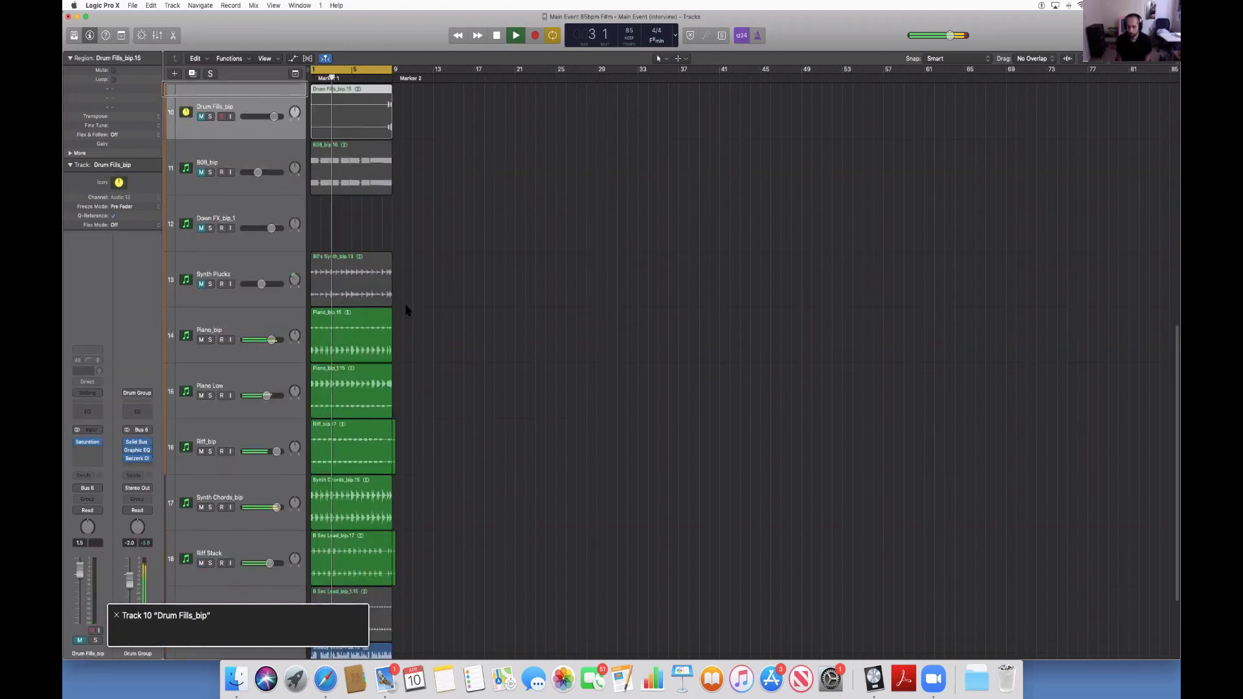
pyautogui.press('Up')
pyautogui.press('Up')
pyautogui.press('Up')
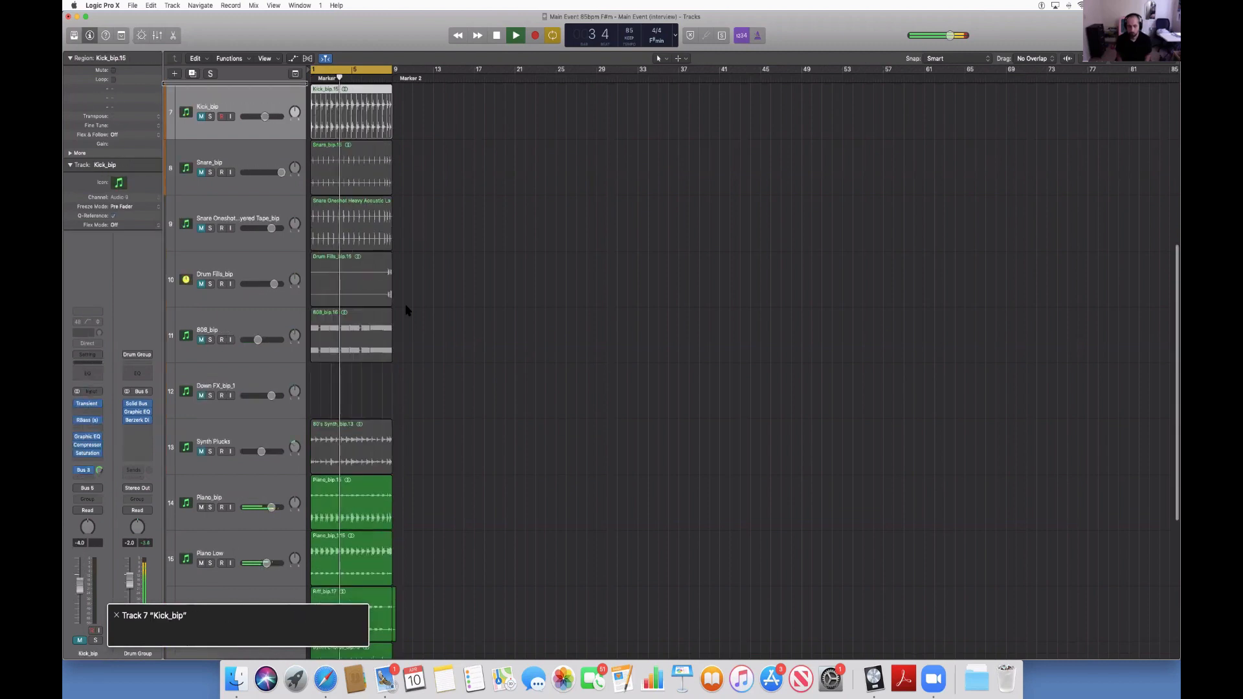
pyautogui.hotkey('ctrl', 'm')
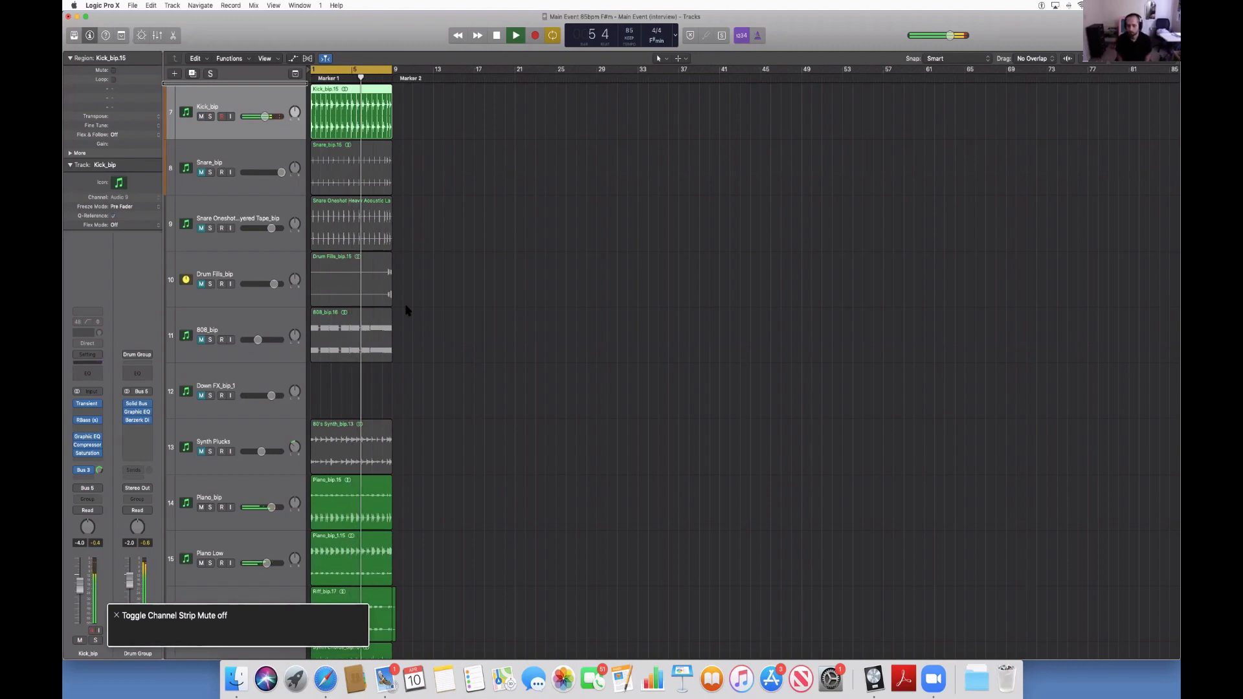
pyautogui.press('space')
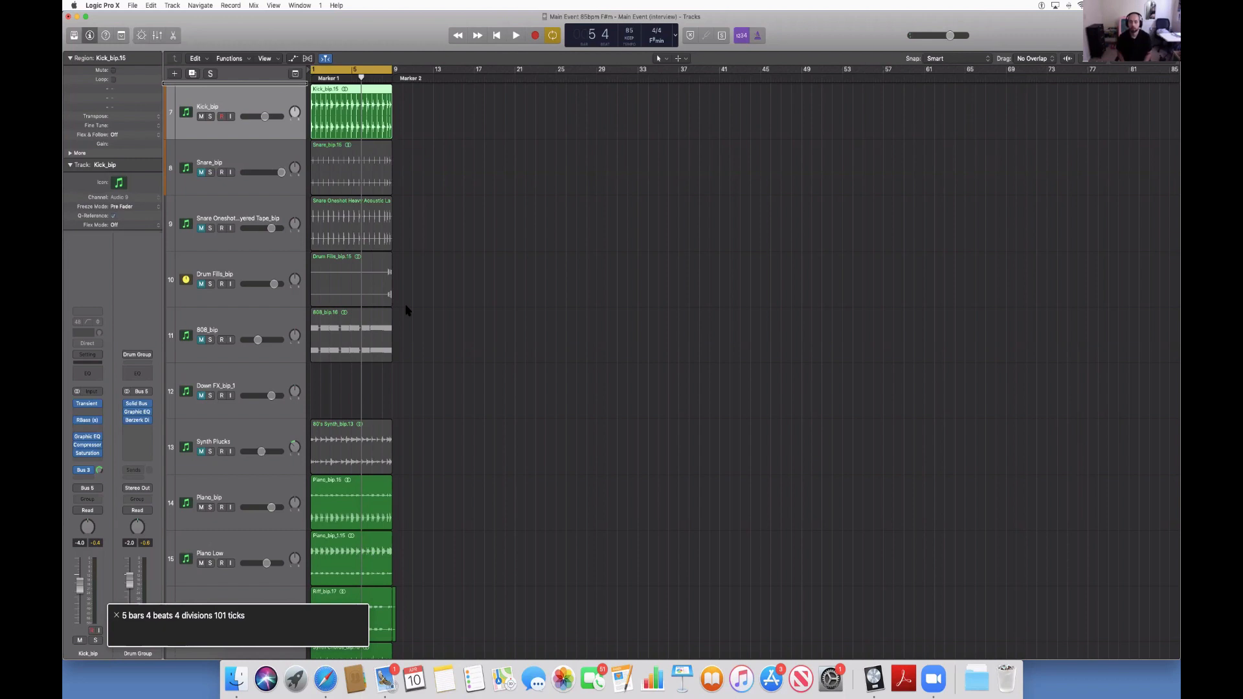
# Show the mixer and browse its channel strips from Kick_bip to Synth Plucks and back to Kick_bip.
pyautogui.press('x')
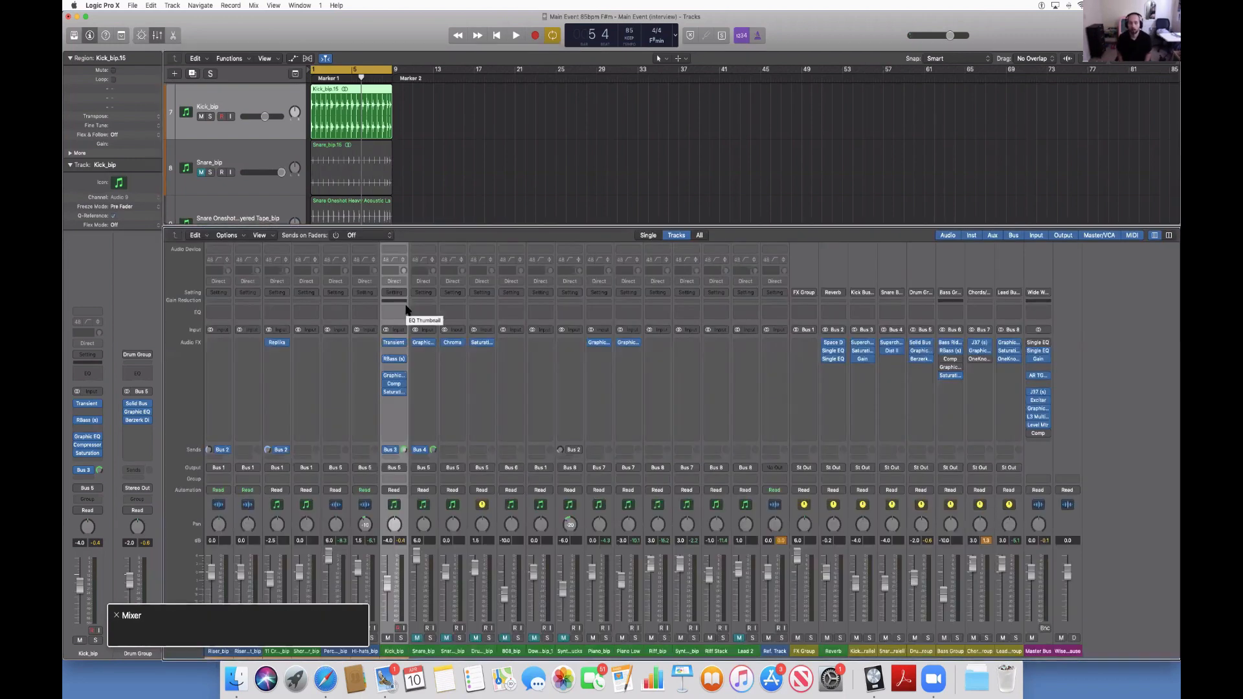
pyautogui.hotkey('ctrl', 'alt', 'shift', 'Down')
pyautogui.hotkey('ctrl', 'alt', 'shift', 'Down')
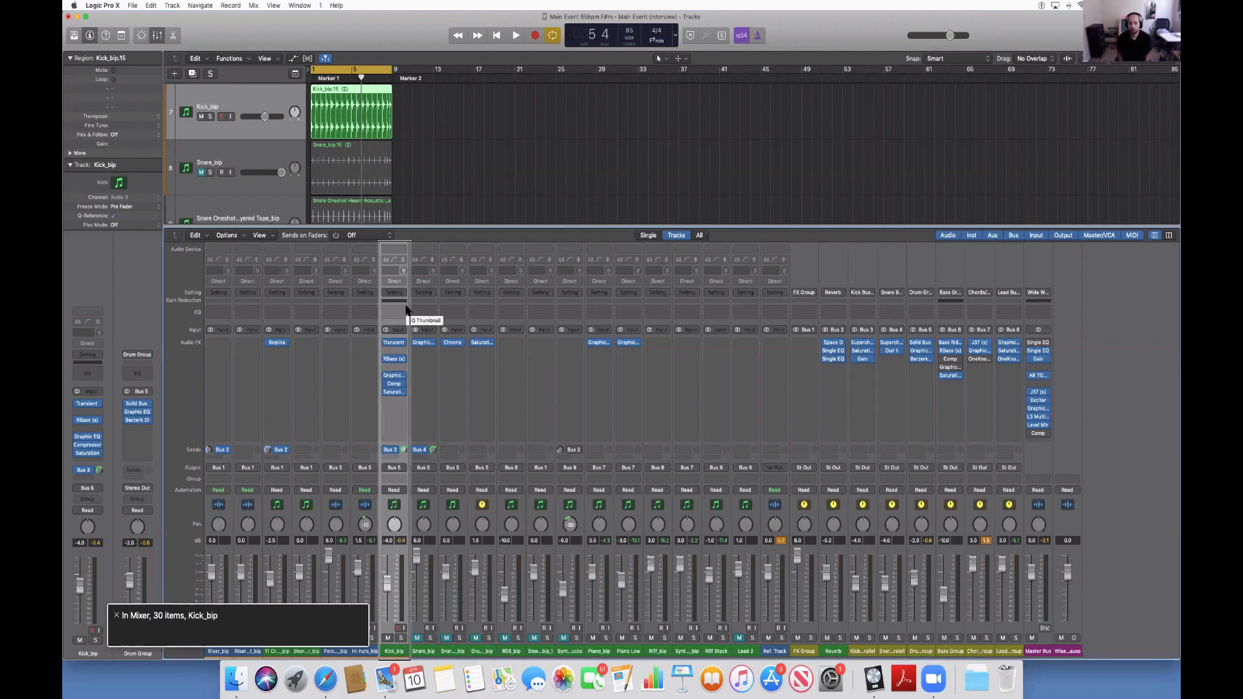
pyautogui.hotkey('ctrl', 'alt', 'Right')
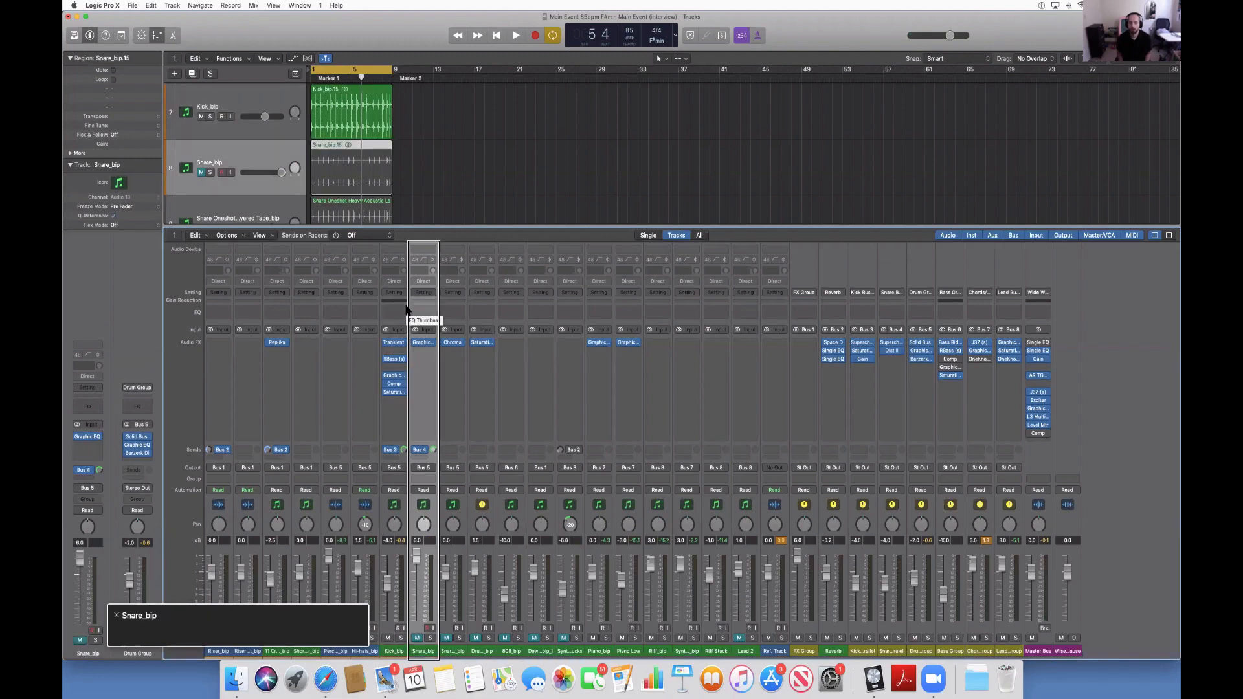
pyautogui.hotkey('ctrl', 'alt', 'Right')
pyautogui.hotkey('ctrl', 'alt', 'Right')
pyautogui.hotkey('ctrl', 'alt', 'Right')
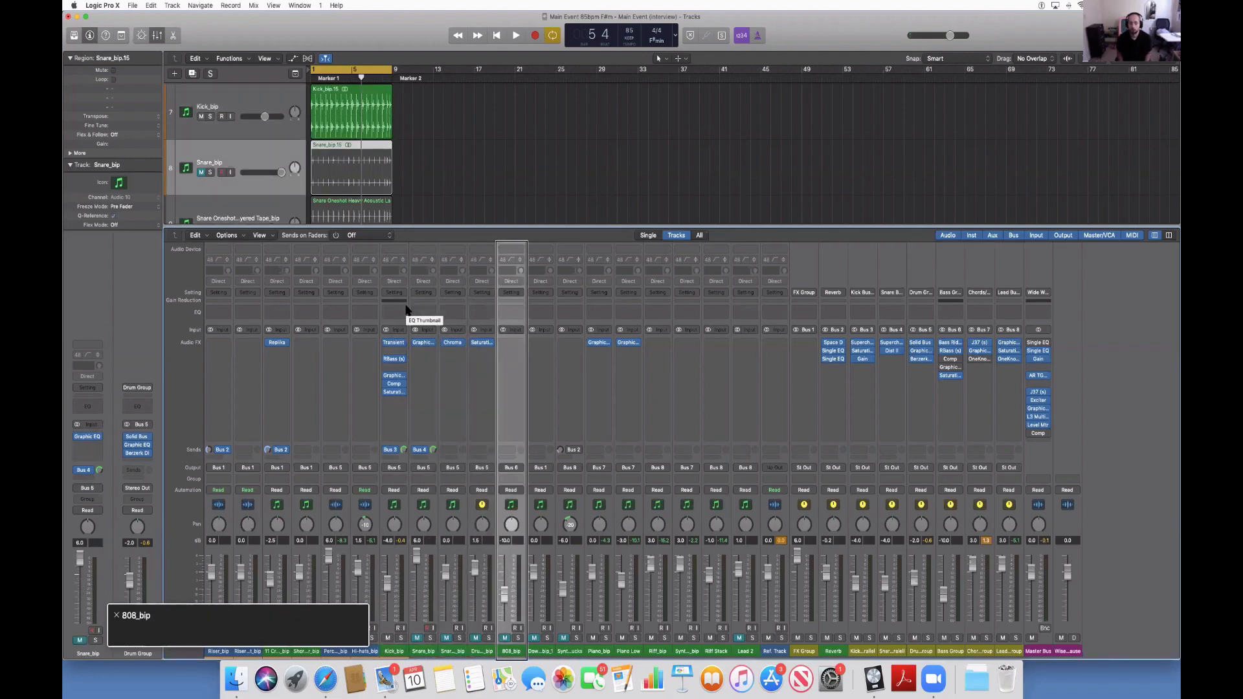
pyautogui.hotkey('ctrl', 'alt', 'Right')
pyautogui.hotkey('ctrl', 'alt', 'Right')
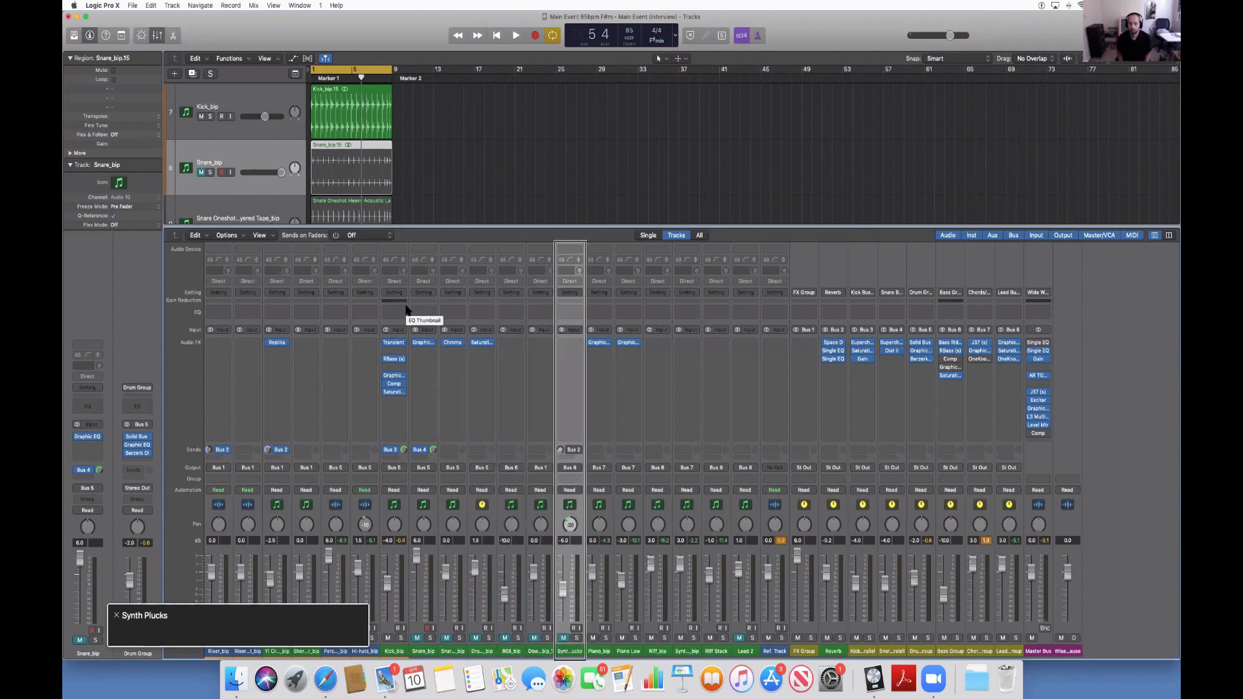
pyautogui.hotkey('ctrl', 'alt', 'Left')
pyautogui.hotkey('ctrl', 'alt', 'Left')
pyautogui.hotkey('ctrl', 'alt', 'Left')
pyautogui.hotkey('ctrl', 'alt', 'Left')
pyautogui.hotkey('ctrl', 'alt', 'Left')
pyautogui.hotkey('ctrl', 'alt', 'Left')
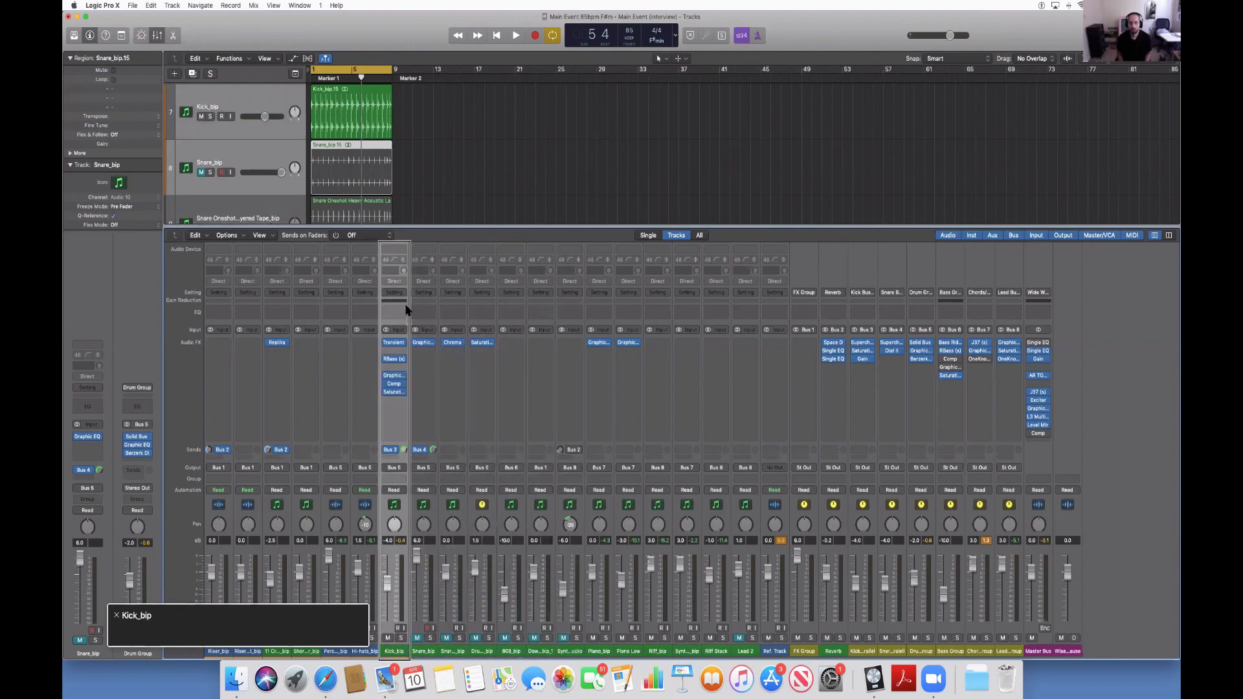
# Enter the Kick_bip channel strip and open its Graphic EQ insert.
pyautogui.hotkey('ctrl', 'alt', 'shift', 'Down')
pyautogui.hotkey('ctrl', 'alt', 'Up')
pyautogui.hotkey('ctrl', 'alt', 'Up')
pyautogui.hotkey('ctrl', 'alt', 'Up')
pyautogui.hotkey('ctrl', 'alt', 'Up')
pyautogui.hotkey('ctrl', 'alt', 'Up')
pyautogui.hotkey('ctrl', 'alt', 'Up')
pyautogui.hotkey('ctrl', 'alt', 'Up')
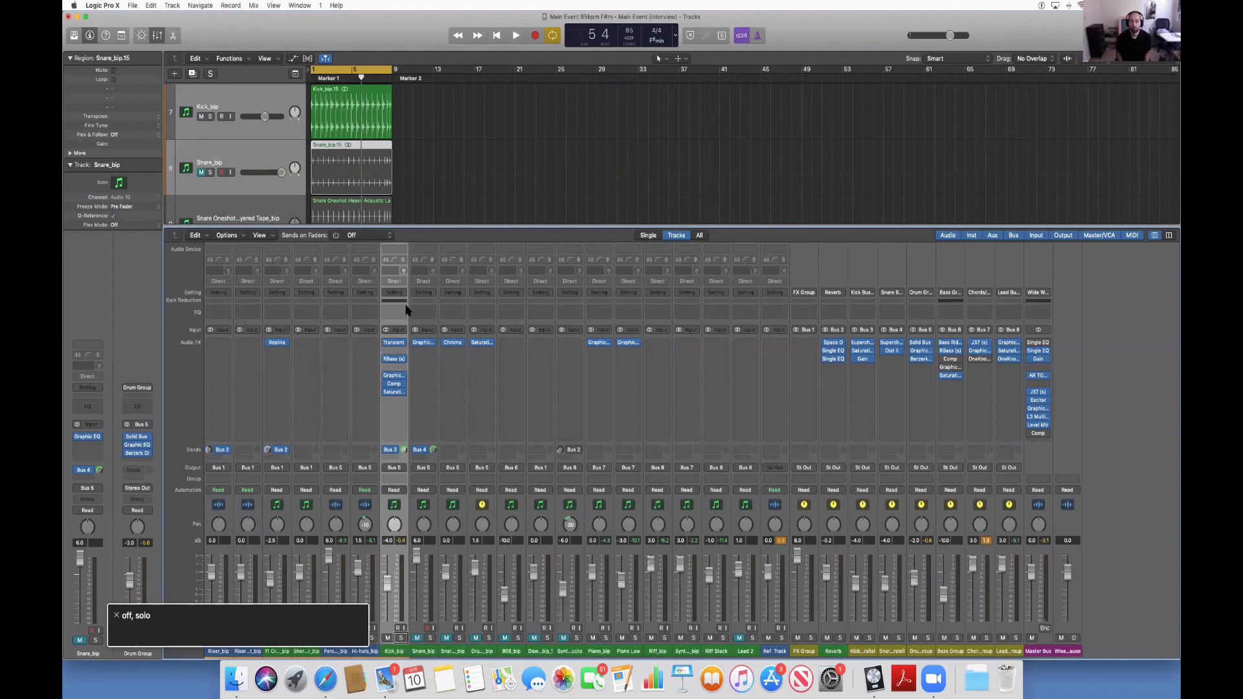
pyautogui.hotkey('ctrl', 'alt', 'Up')
pyautogui.hotkey('ctrl', 'alt', 'Up')
pyautogui.hotkey('ctrl', 'alt', 'Up')
pyautogui.hotkey('ctrl', 'alt', 'Up')
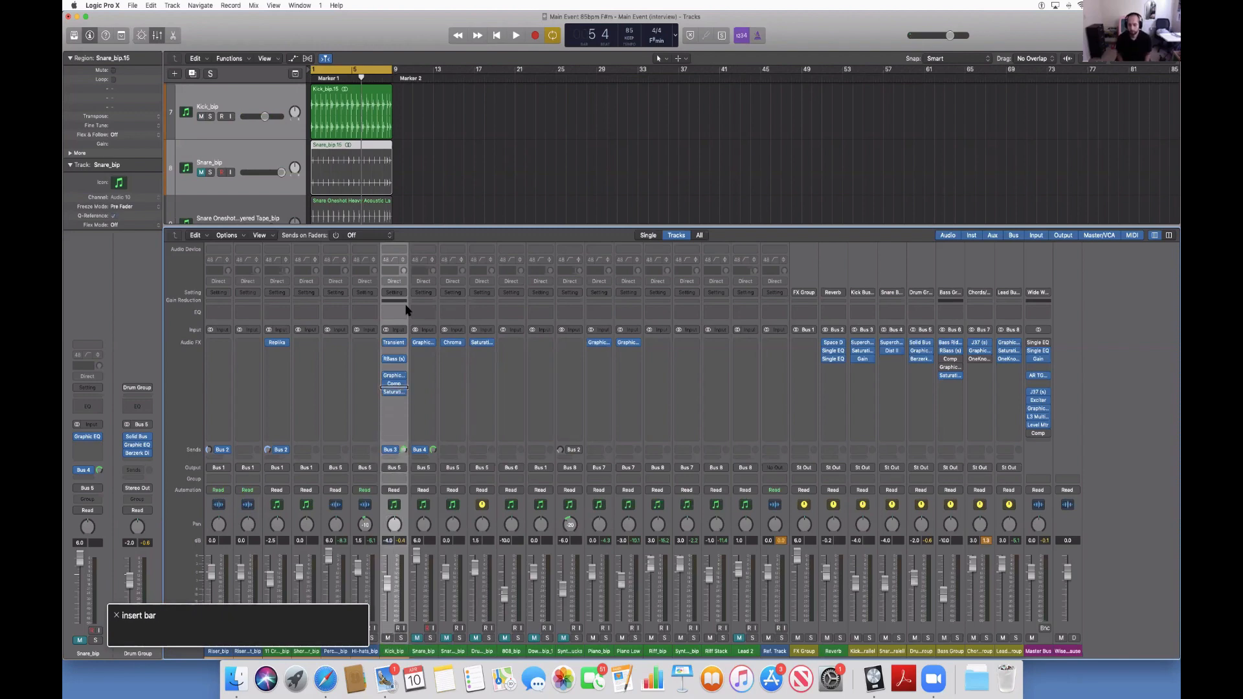
pyautogui.hotkey('ctrl', 'alt', 'Up')
pyautogui.hotkey('ctrl', 'alt', 'Up')
pyautogui.hotkey('ctrl', 'alt', 'space')
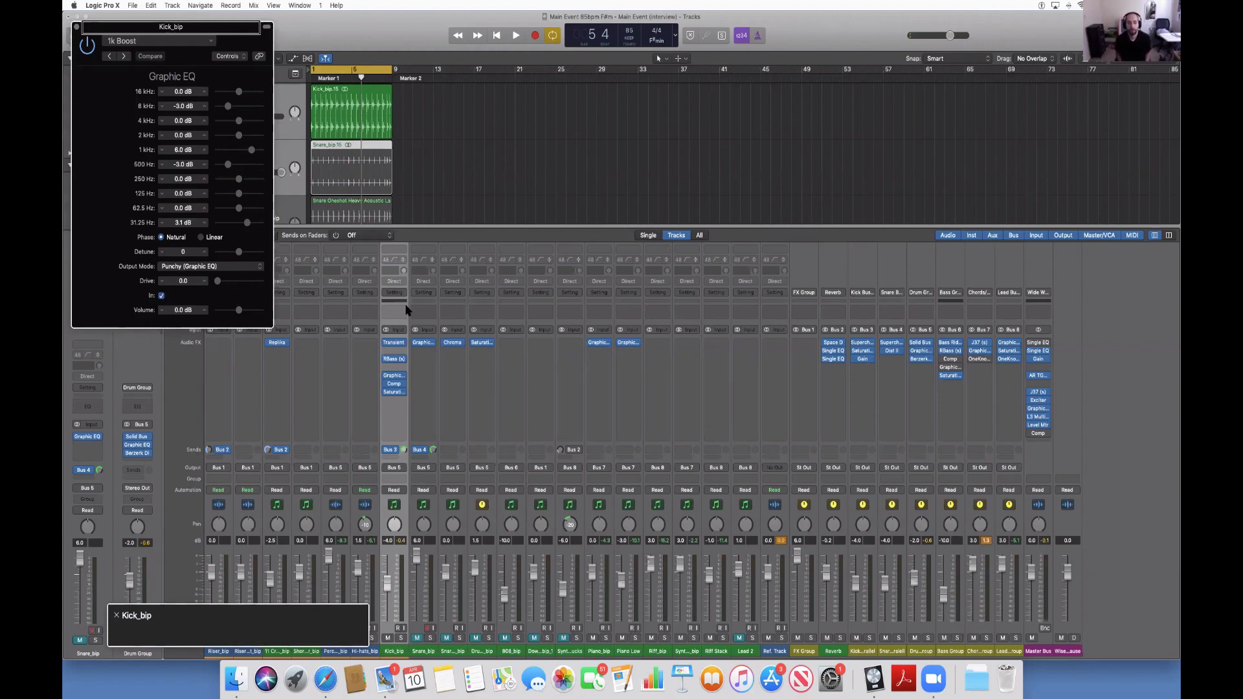
# Switch the Kick_bip Graphic EQ plug-in window to Editor view.
pyautogui.press('Tab')
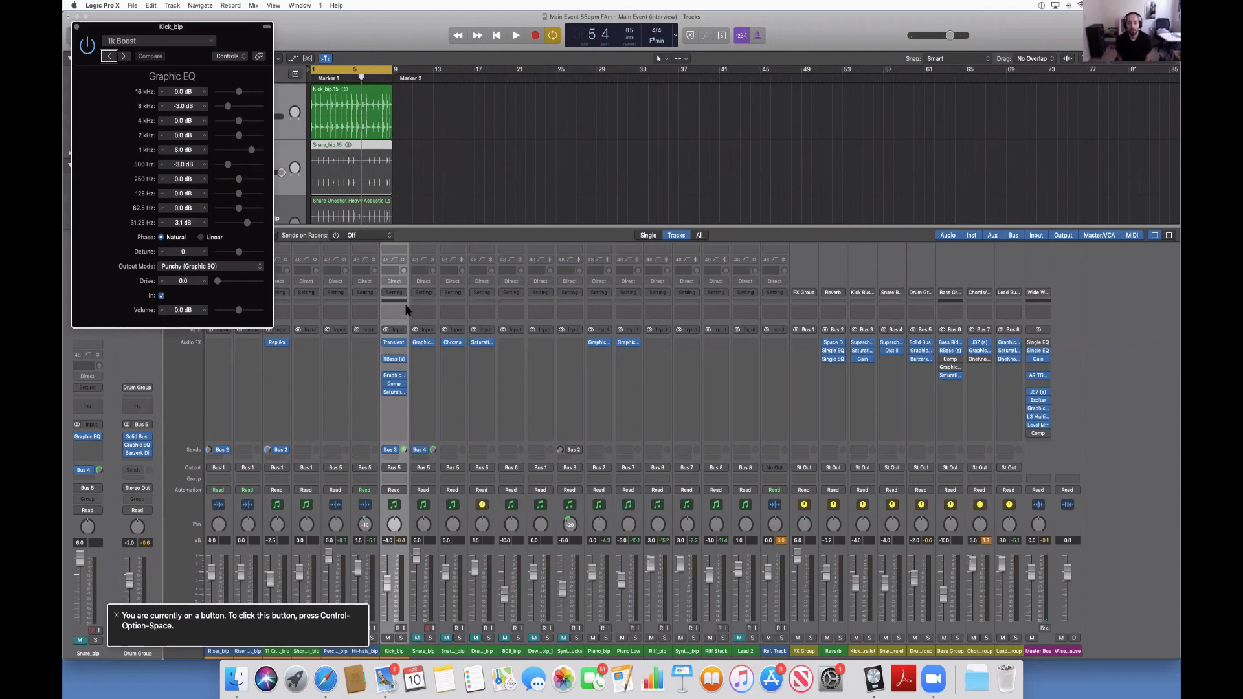
pyautogui.hotkey('shift', 'Tab')
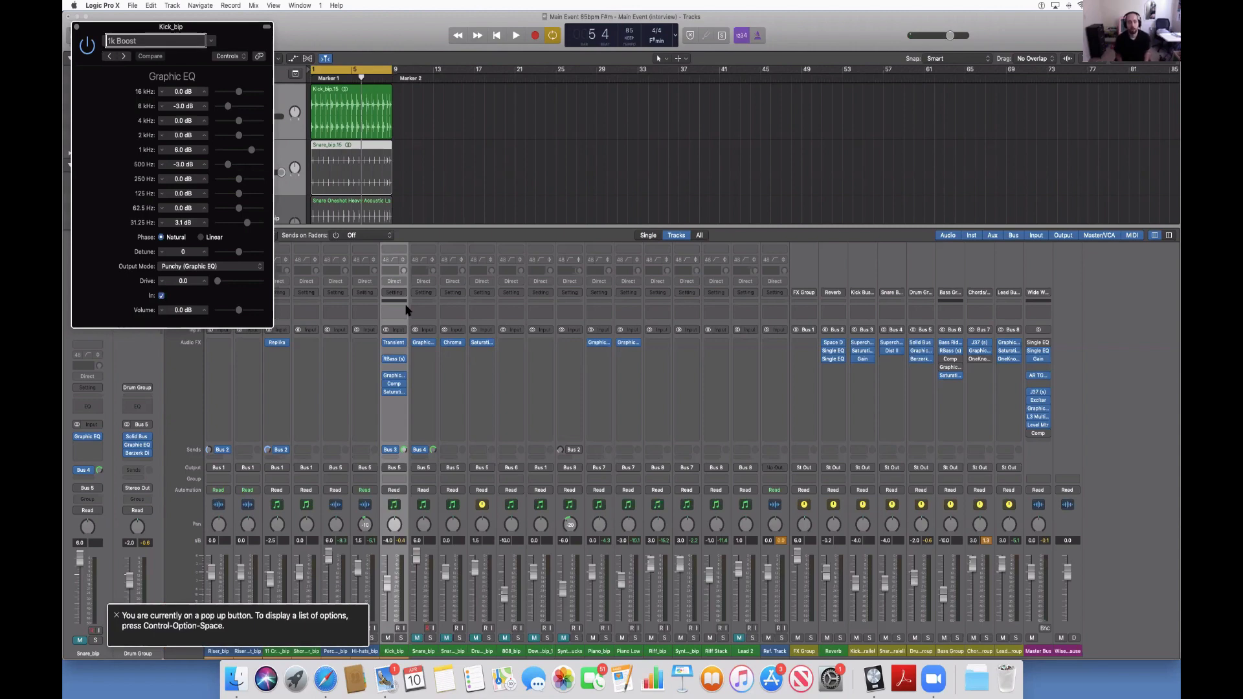
pyautogui.press('Tab')
pyautogui.press('Tab')
pyautogui.press('Tab')
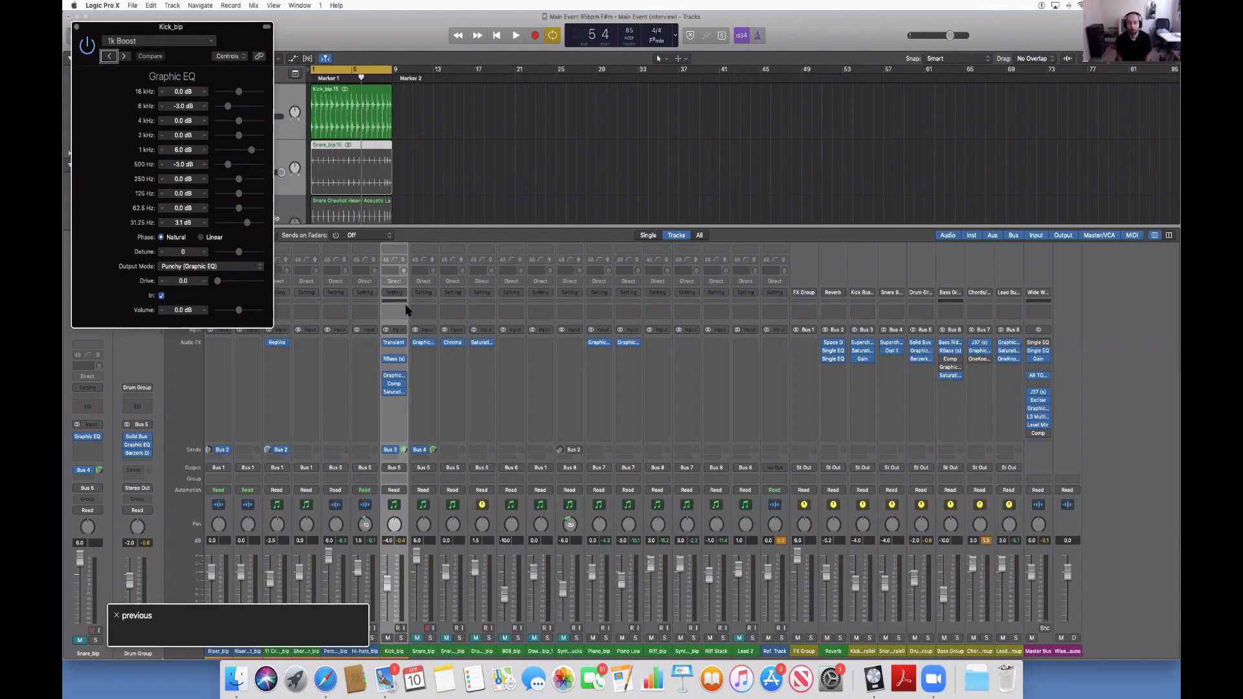
pyautogui.press('Tab')
pyautogui.press('Tab')
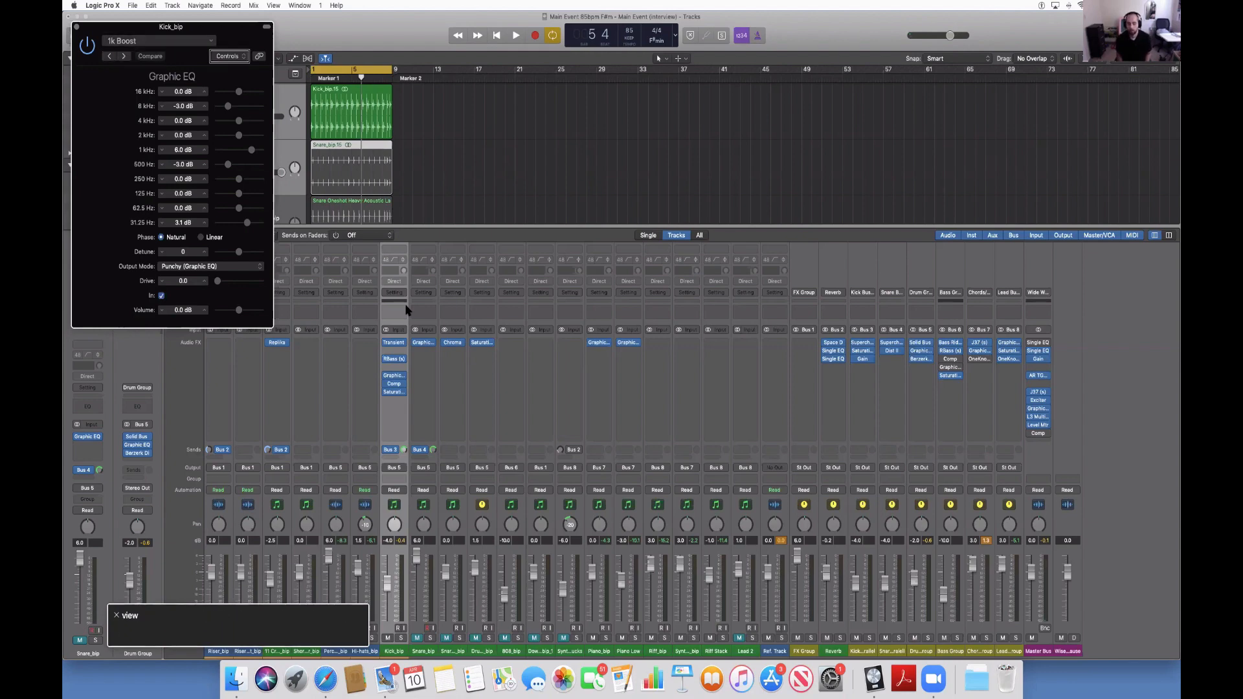
pyautogui.hotkey('shift', 'Tab')
pyautogui.press('space')
pyautogui.press('Down')
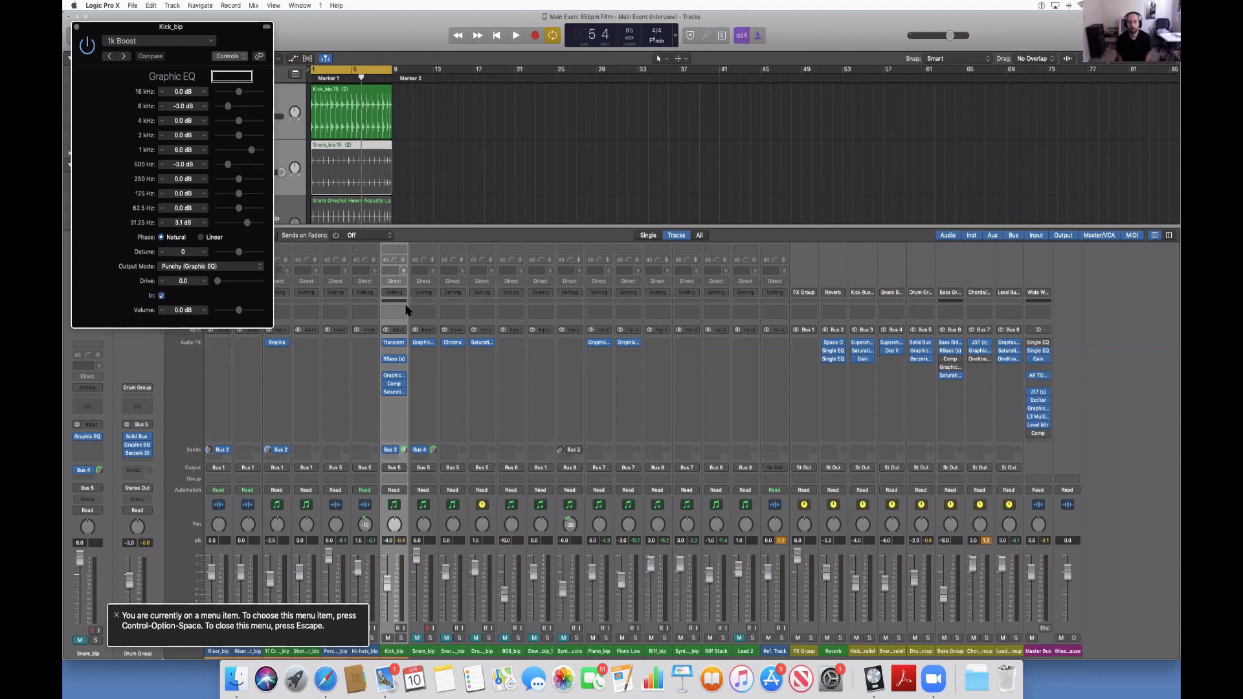
pyautogui.press('Down')
pyautogui.press('Return')
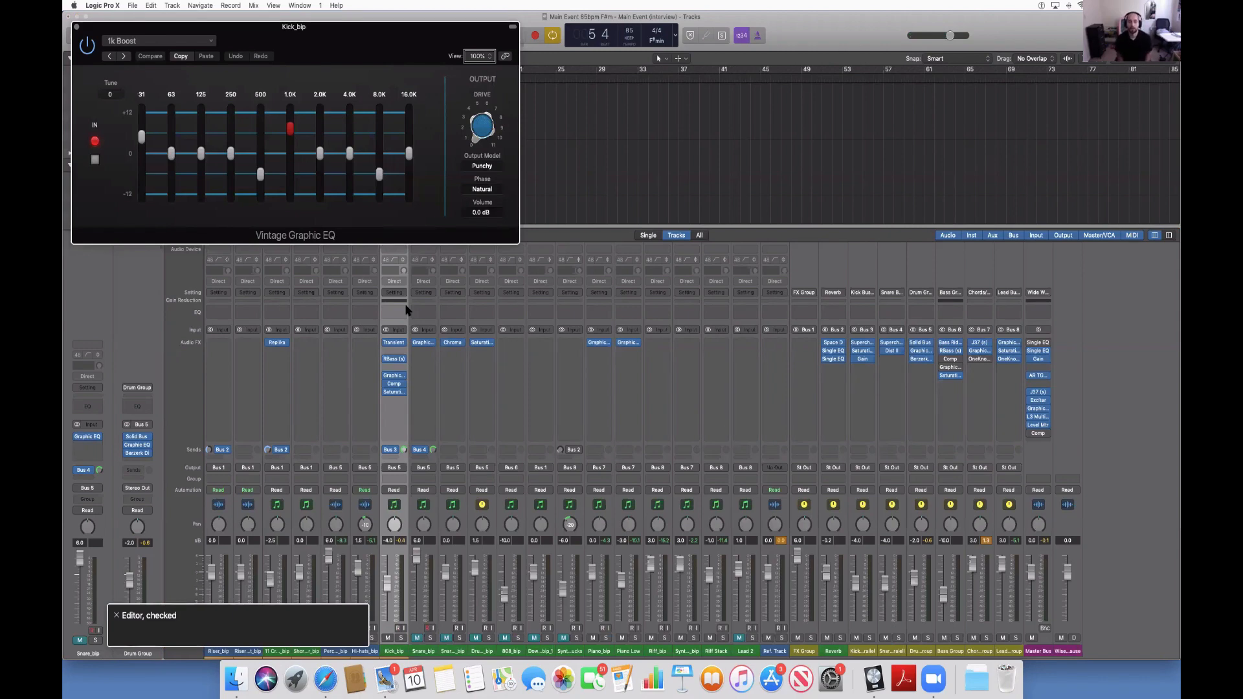
# Set the Vintage Graphic EQ window's view back to Controls.
pyautogui.hotkey('ctrl', 'alt', 'space')
pyautogui.press('Down')
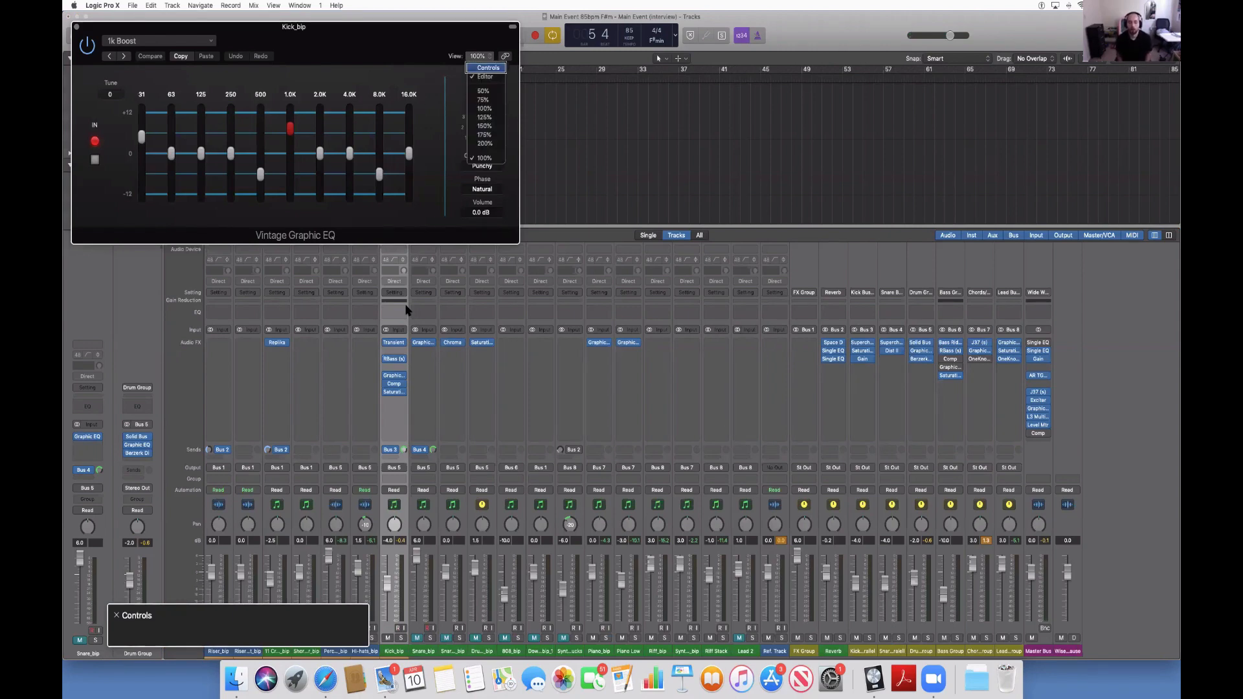
pyautogui.hotkey('ctrl', 'alt', 'space')
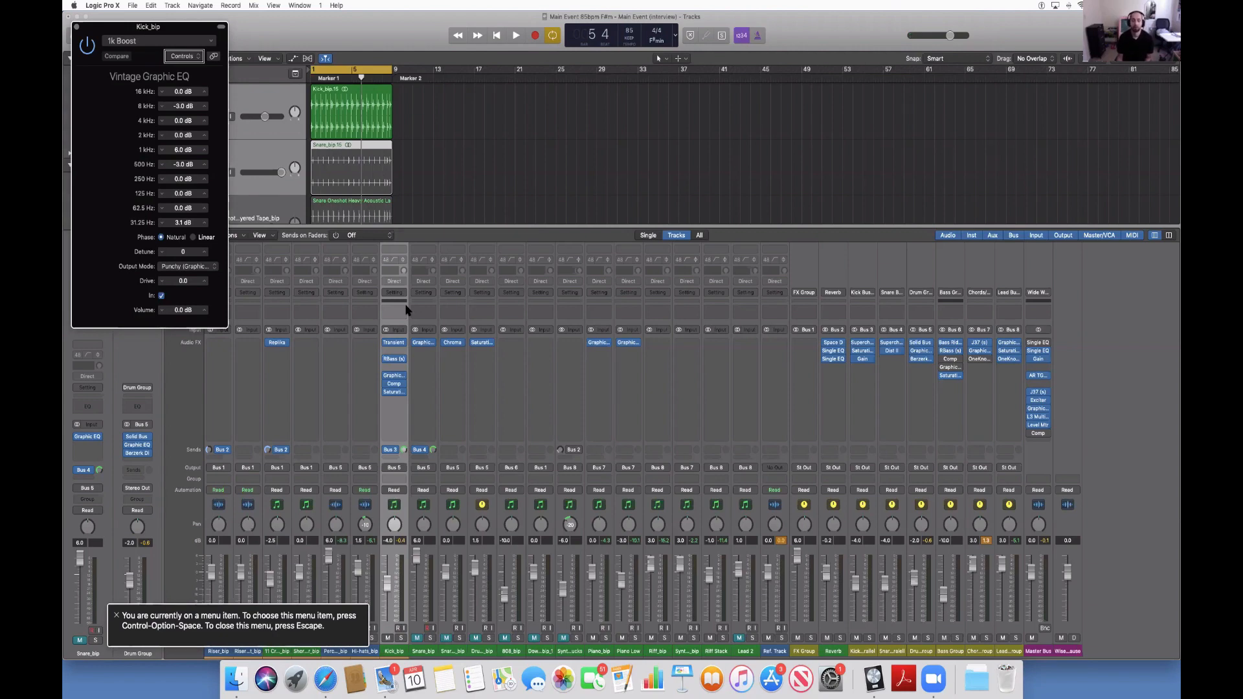
# Examine the Vintage Graphic EQ's parameters on Kick_bip, from the 16 kHz band through Detune to Output Mode.
pyautogui.hotkey('ctrl', 'alt', 'Right')
pyautogui.hotkey('ctrl', 'alt', 'Right')
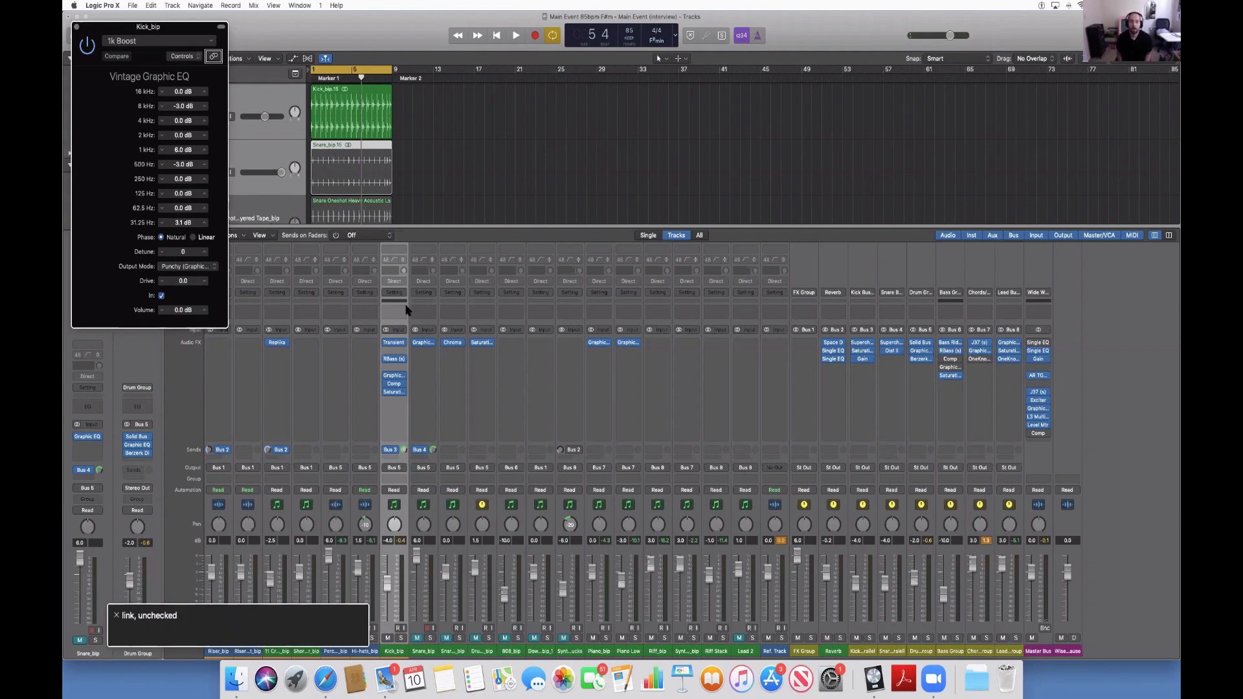
pyautogui.hotkey('ctrl', 'alt', 'shift', 'Down')
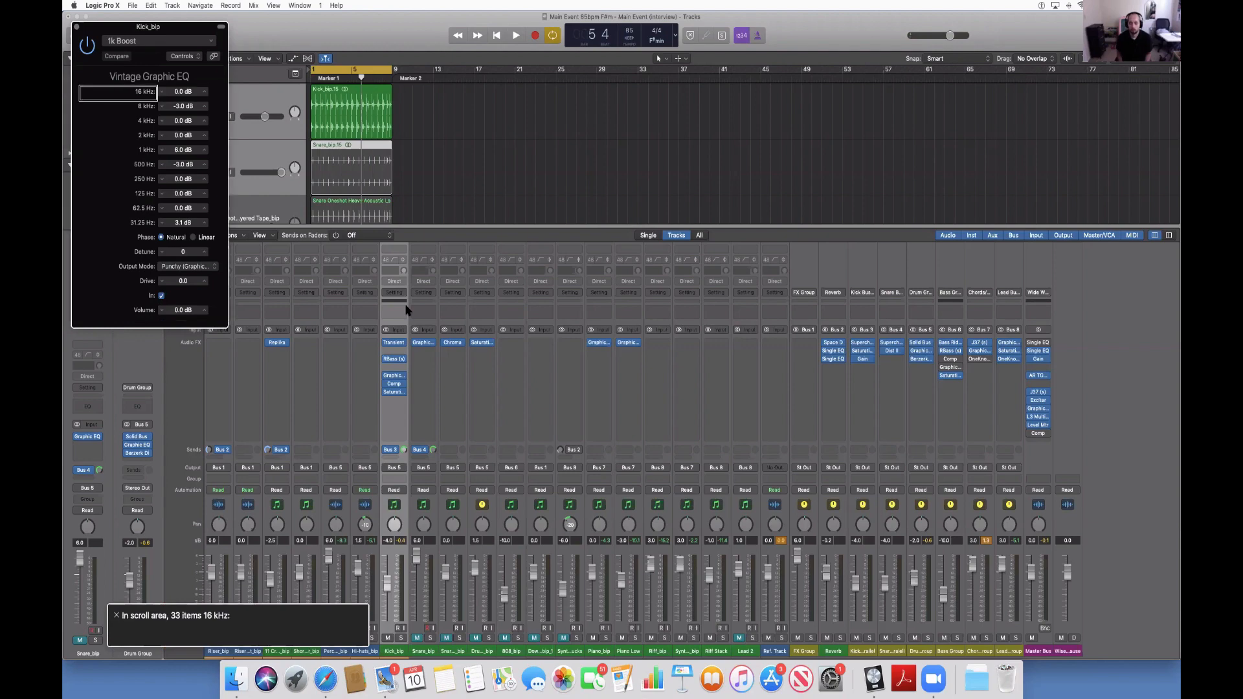
pyautogui.hotkey('ctrl', 'alt', 'Right')
pyautogui.hotkey('ctrl', 'alt', 'Left')
pyautogui.hotkey('ctrl', 'alt', 'Right')
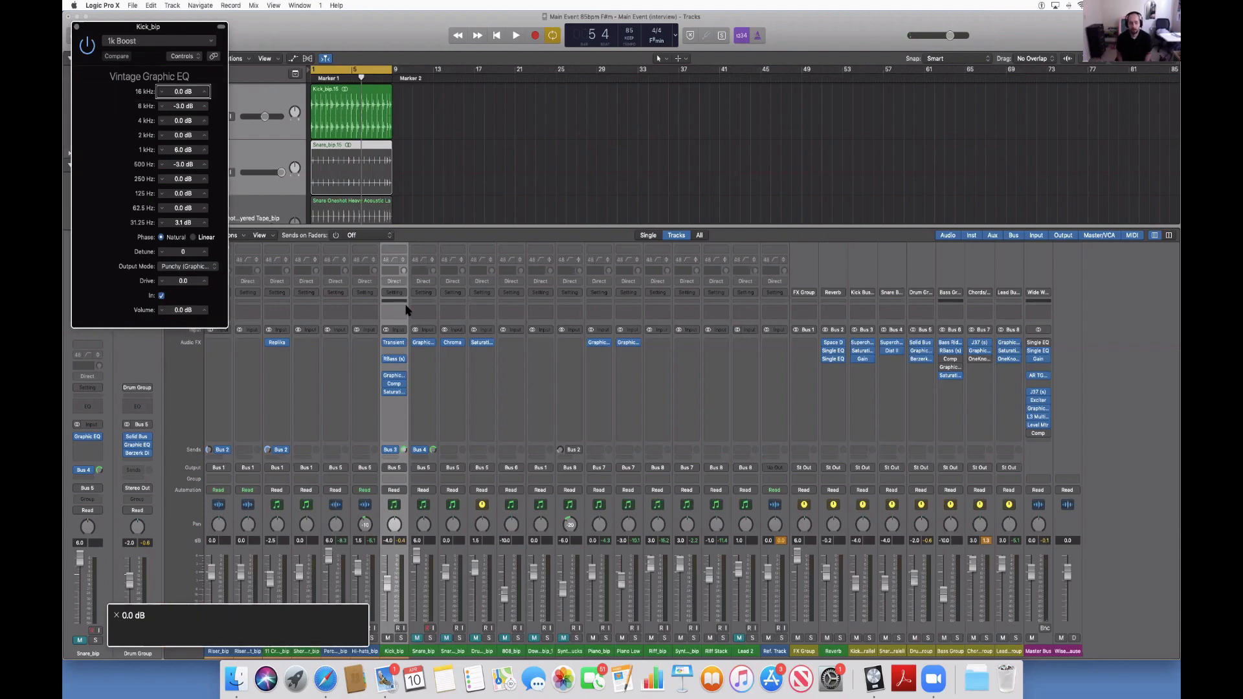
pyautogui.hotkey('ctrl', 'alt', 'Right')
pyautogui.hotkey('ctrl', 'alt', 'Right')
pyautogui.hotkey('ctrl', 'alt', 'Right')
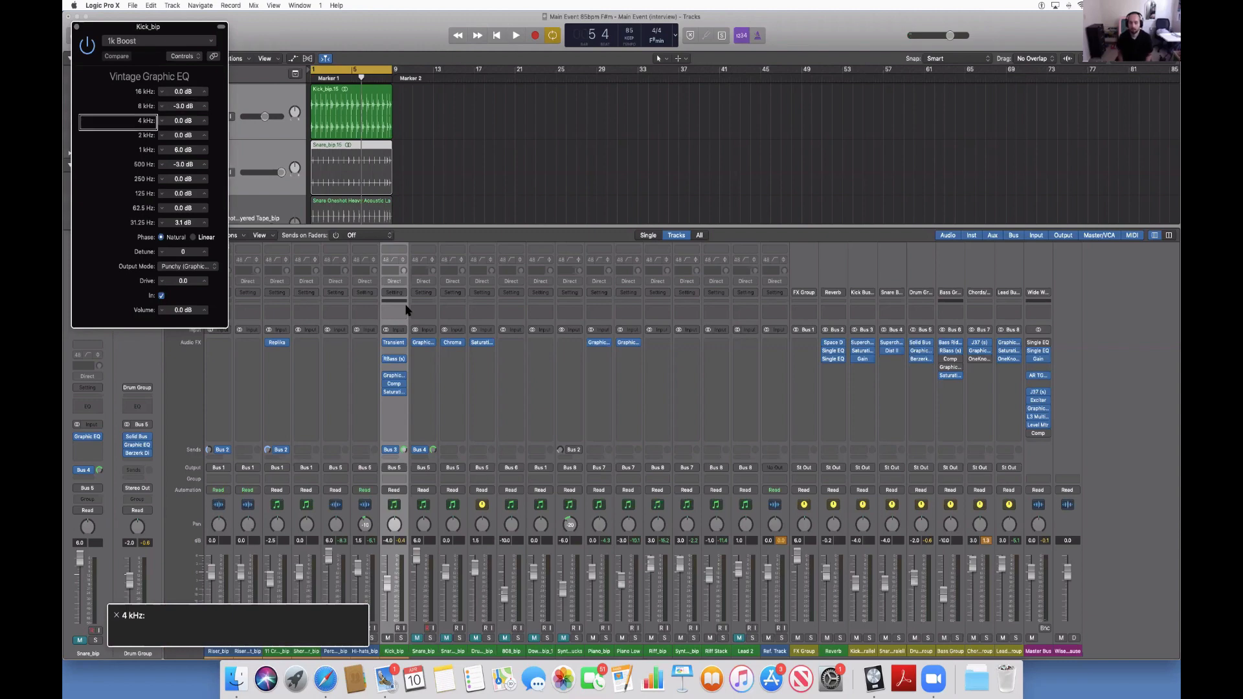
pyautogui.hotkey('ctrl', 'alt', 'Right')
pyautogui.hotkey('ctrl', 'alt', 'Right')
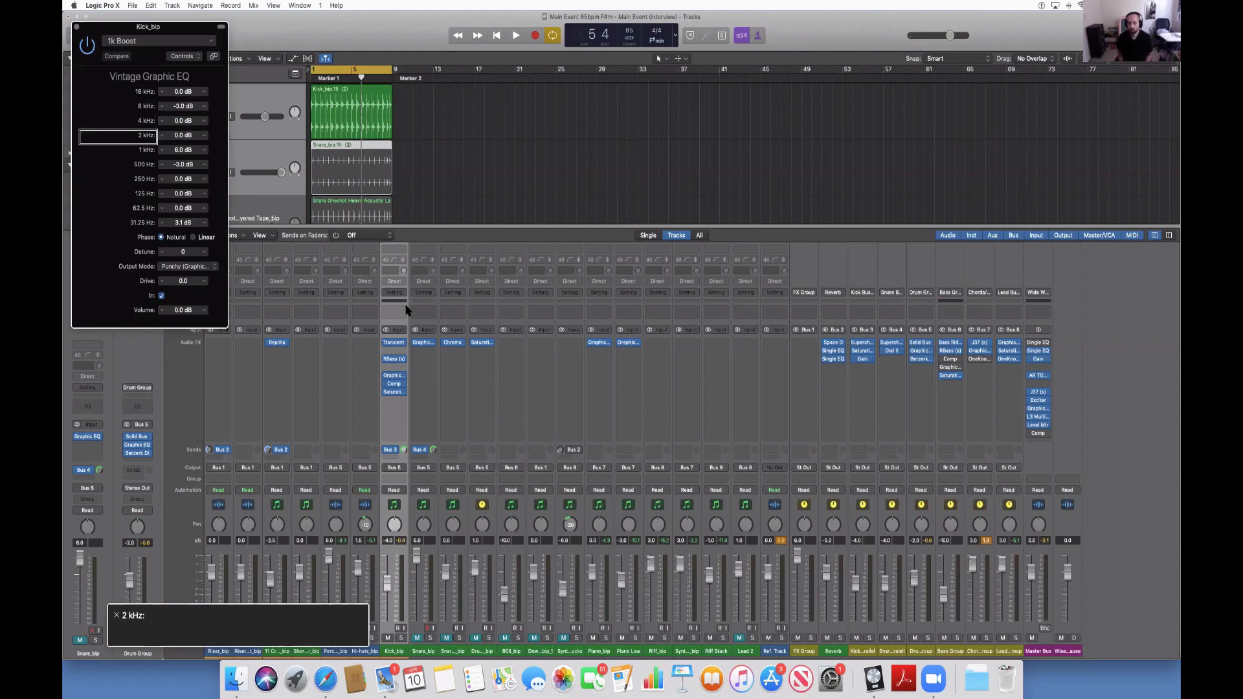
pyautogui.hotkey('ctrl', 'alt', 'Right')
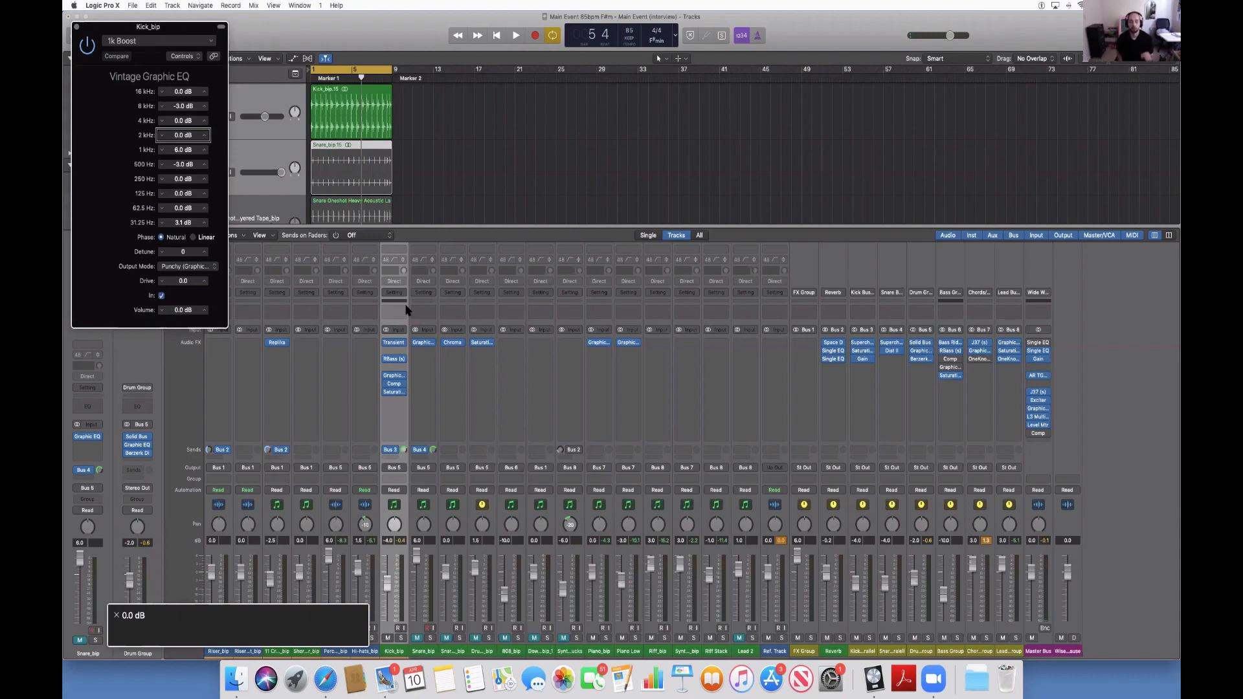
pyautogui.hotkey('ctrl', 'alt', 'Right')
pyautogui.hotkey('ctrl', 'alt', 'Right')
pyautogui.hotkey('ctrl', 'alt', 'Right')
pyautogui.hotkey('ctrl', 'alt', 'Right')
pyautogui.hotkey('ctrl', 'alt', 'Right')
pyautogui.hotkey('ctrl', 'alt', 'Right')
pyautogui.hotkey('ctrl', 'alt', 'Right')
pyautogui.hotkey('ctrl', 'alt', 'Right')
pyautogui.hotkey('ctrl', 'alt', 'Right')
pyautogui.hotkey('ctrl', 'alt', 'Right')
pyautogui.hotkey('ctrl', 'alt', 'Right')
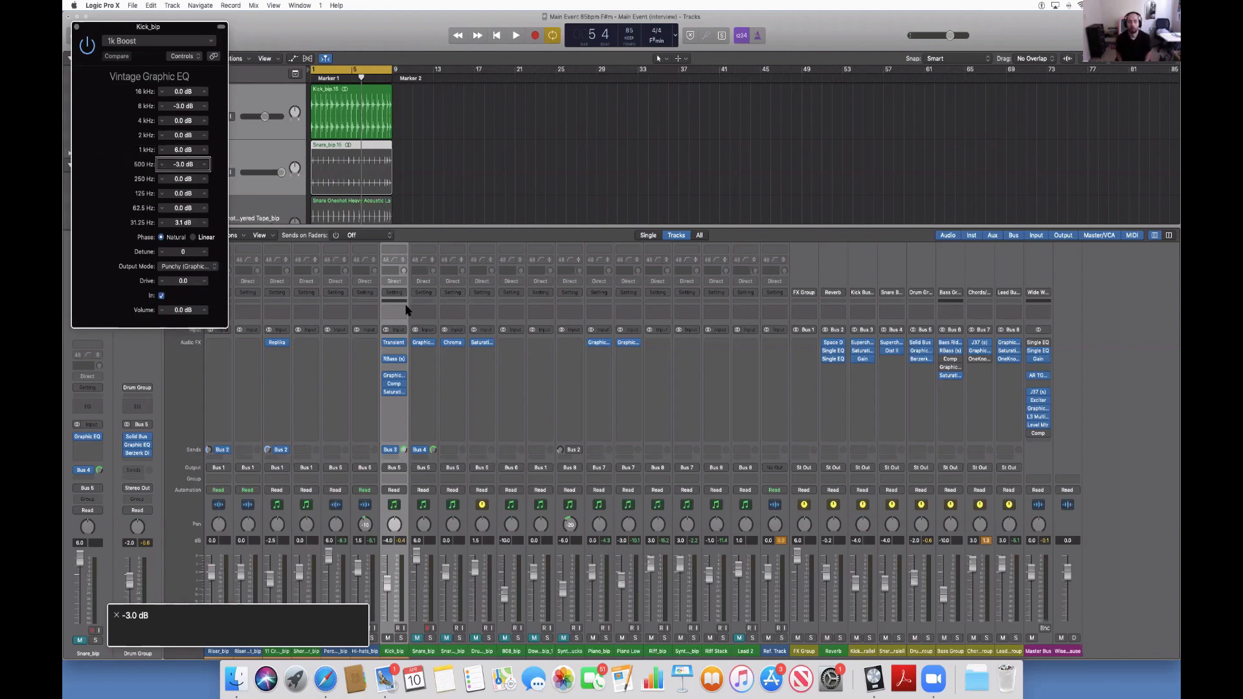
pyautogui.hotkey('ctrl', 'alt', 'Right')
pyautogui.hotkey('ctrl', 'alt', 'Right')
pyautogui.hotkey('ctrl', 'alt', 'Right')
pyautogui.hotkey('ctrl', 'alt', 'Right')
pyautogui.hotkey('ctrl', 'alt', 'Right')
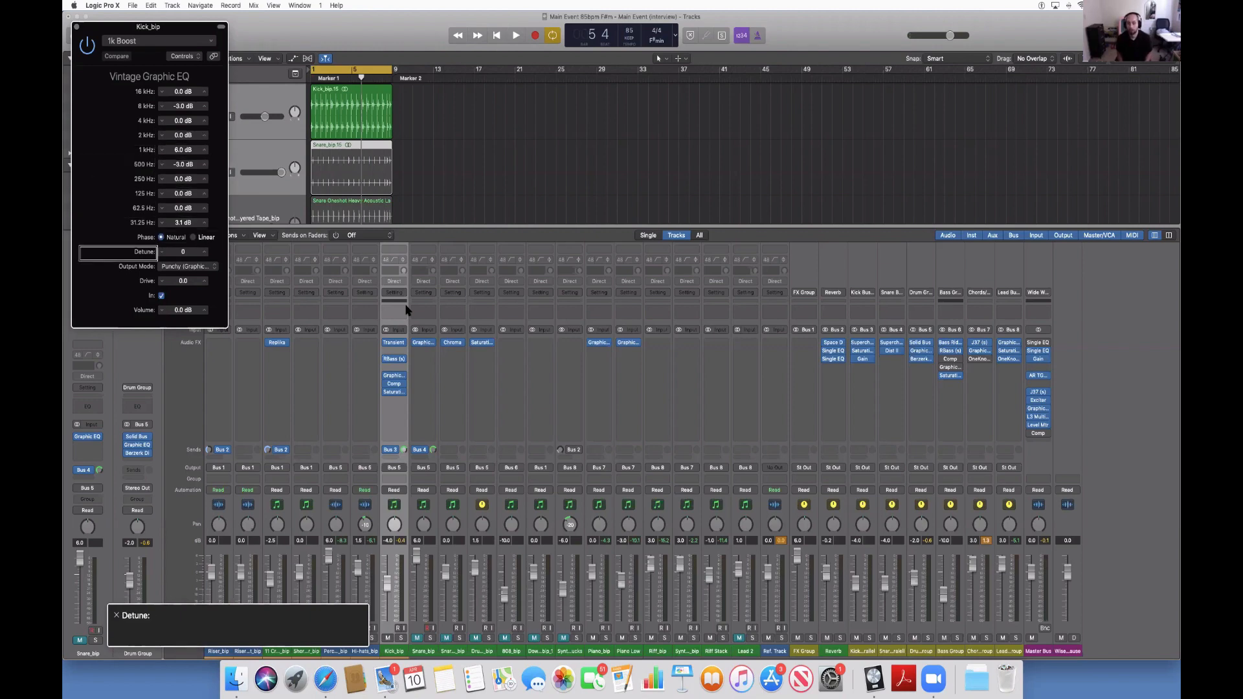
pyautogui.hotkey('ctrl', 'alt', 'Right')
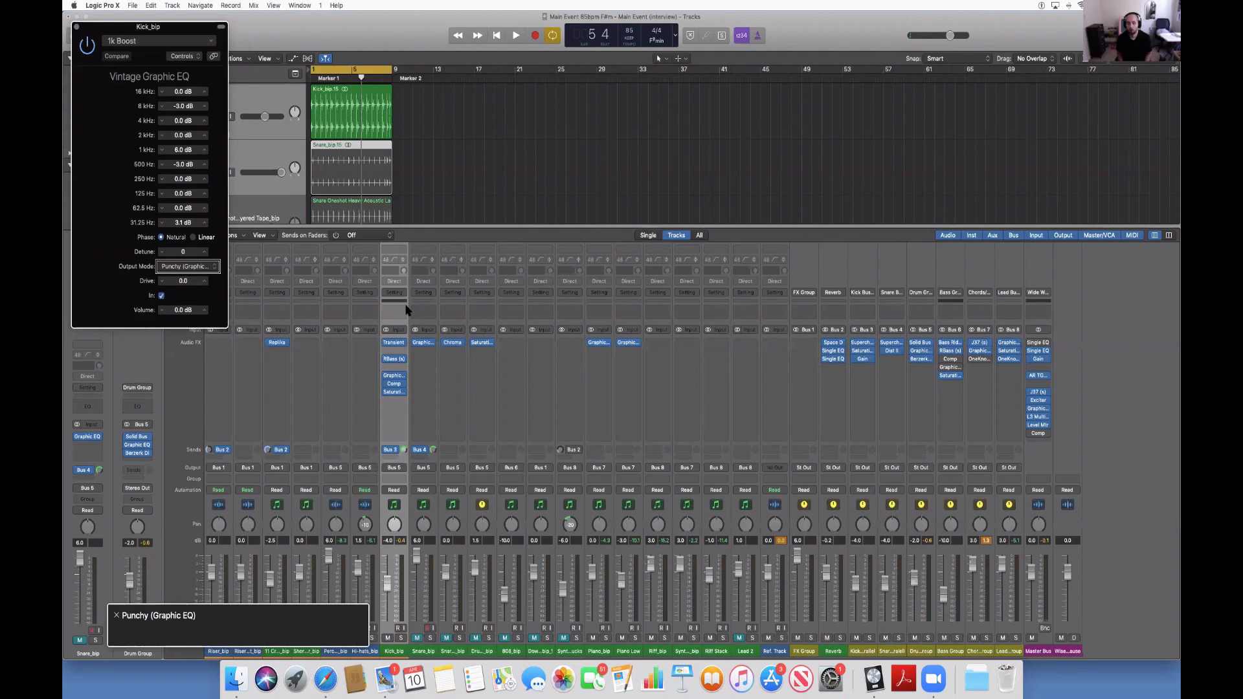
# Review the Output Mode choices of the Vintage Graphic EQ and leave the list without choosing one.
pyautogui.hotkey('ctrl', 'alt', 'space')
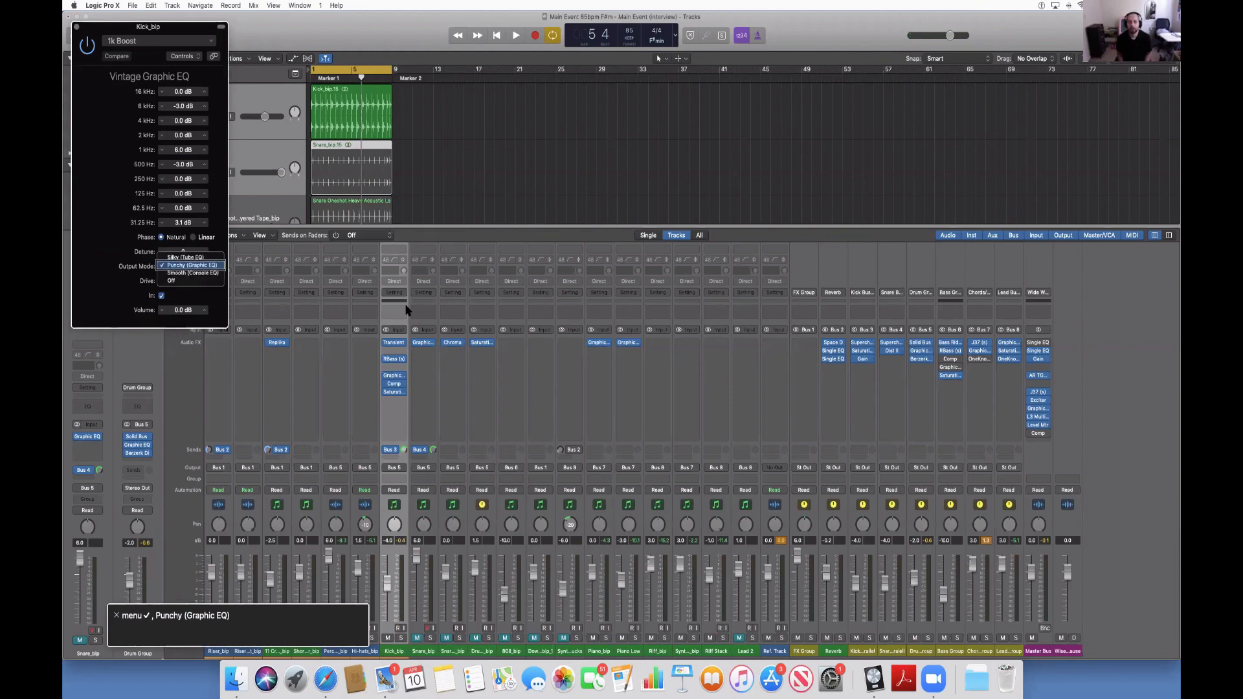
pyautogui.press('Down')
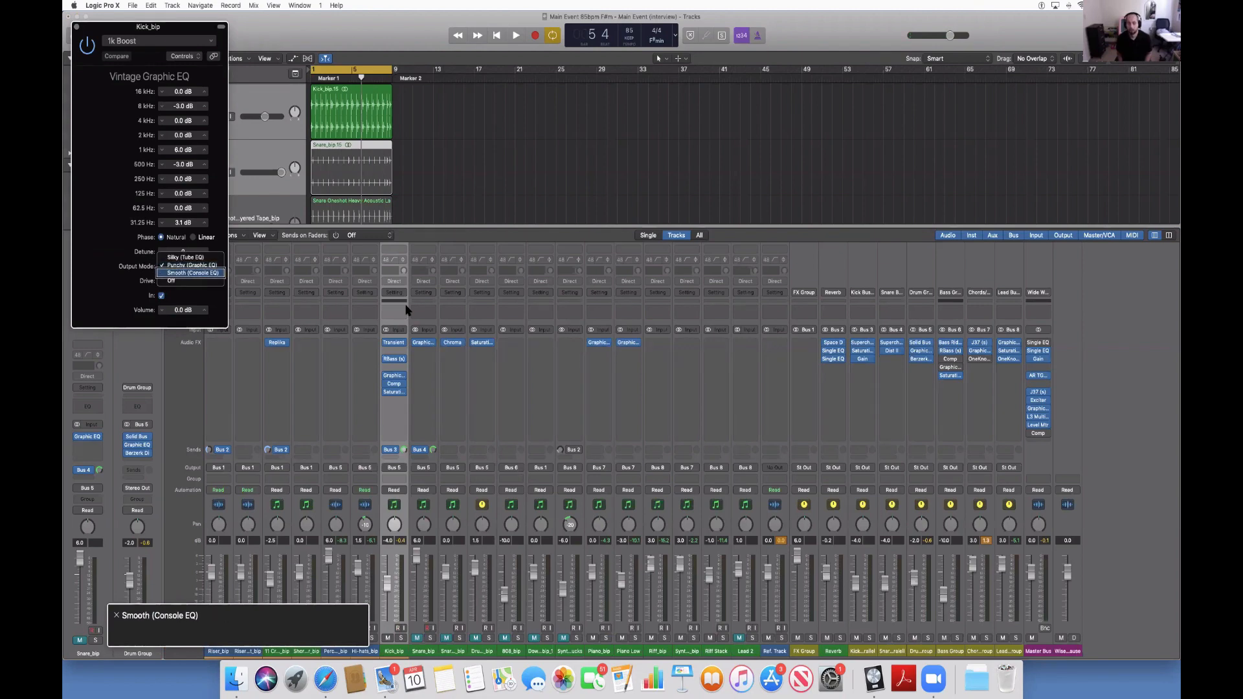
pyautogui.press('Up')
pyautogui.press('Up')
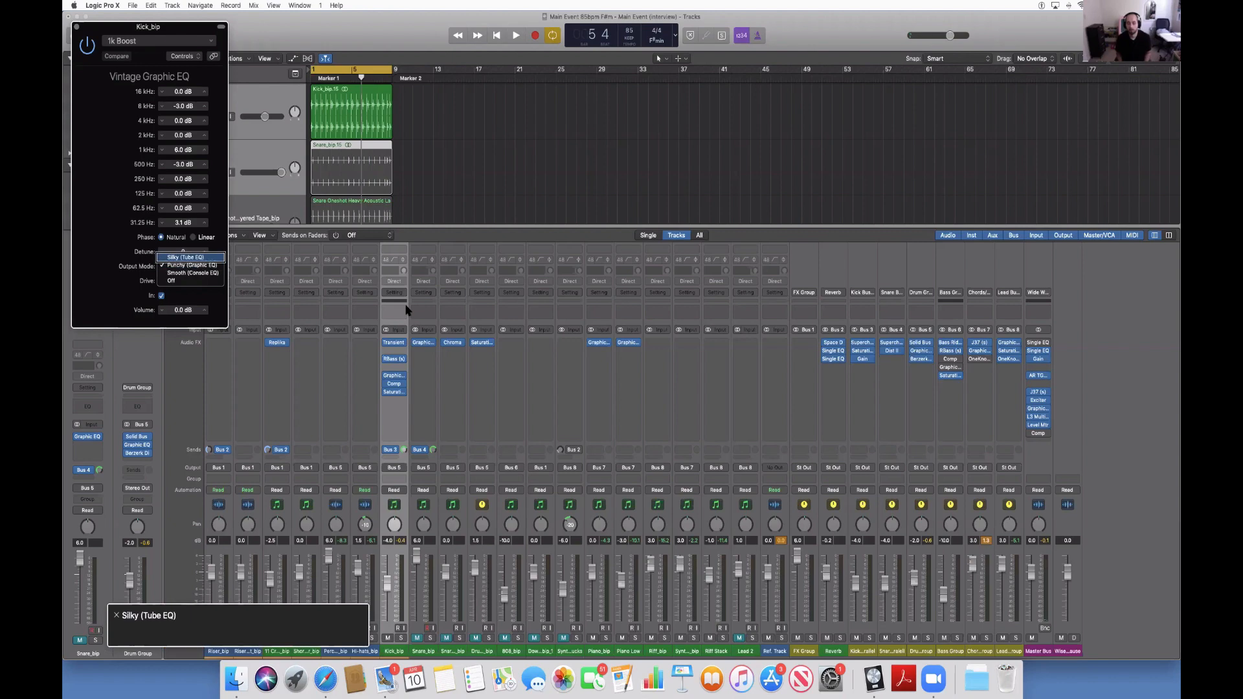
pyautogui.press('Escape')
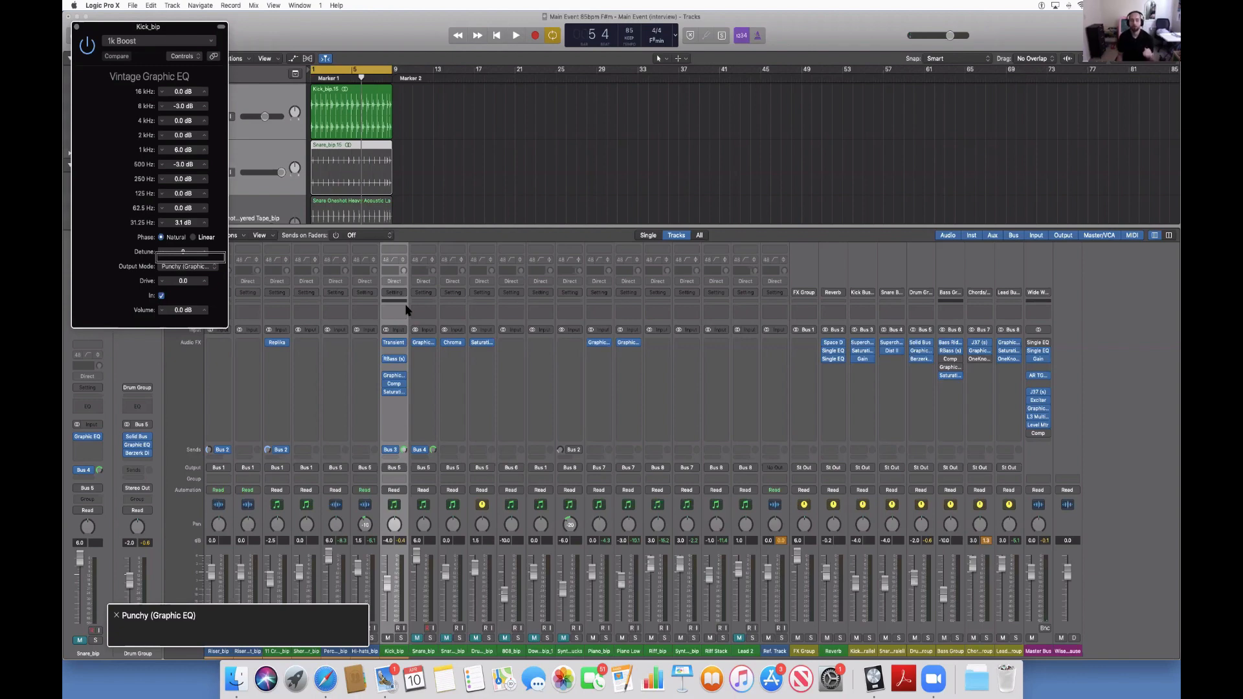
# Step back through the EQ parameters to the 125 Hz band, and close the plug-in window and the mixer.
pyautogui.hotkey('ctrl', 'alt', 'Left')
pyautogui.hotkey('ctrl', 'alt', 'Left')
pyautogui.hotkey('ctrl', 'alt', 'Left')
pyautogui.hotkey('ctrl', 'alt', 'Left')
pyautogui.hotkey('ctrl', 'alt', 'Left')
pyautogui.hotkey('ctrl', 'alt', 'Left')
pyautogui.hotkey('ctrl', 'alt', 'Left')
pyautogui.hotkey('ctrl', 'alt', 'Left')
pyautogui.hotkey('ctrl', 'alt', 'Left')
pyautogui.hotkey('ctrl', 'alt', 'Left')
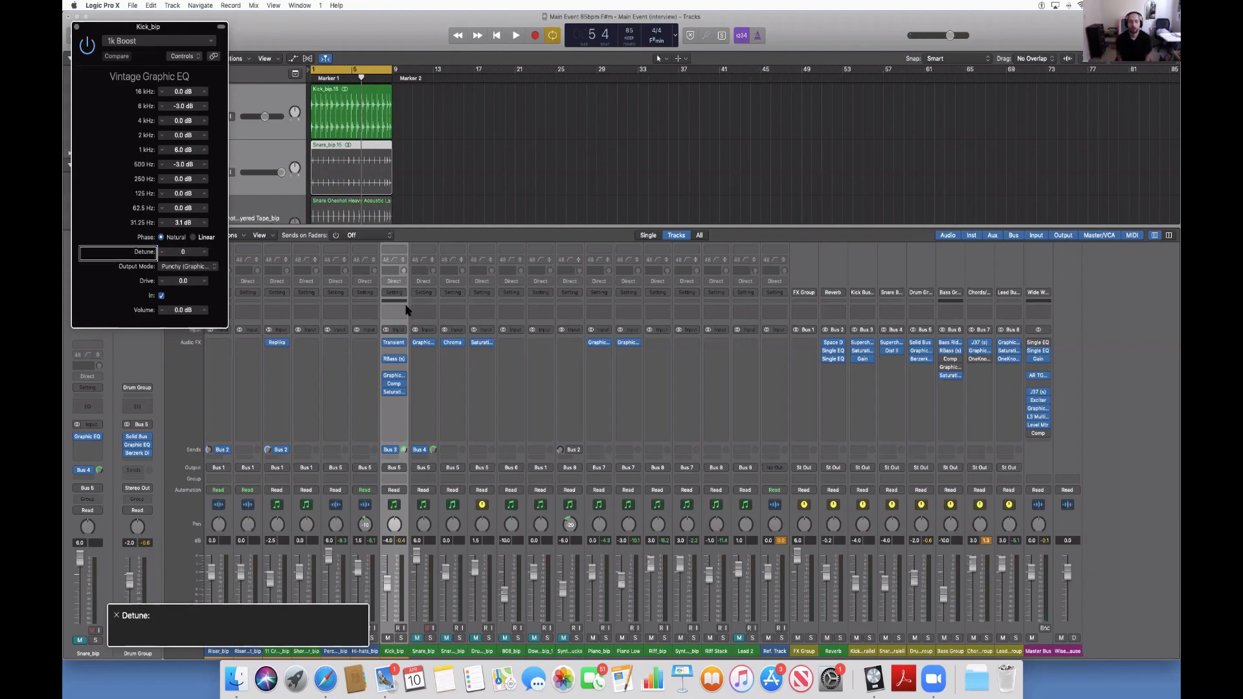
pyautogui.hotkey('ctrl', 'alt', 'Left')
pyautogui.press('Left')
pyautogui.press('Left')
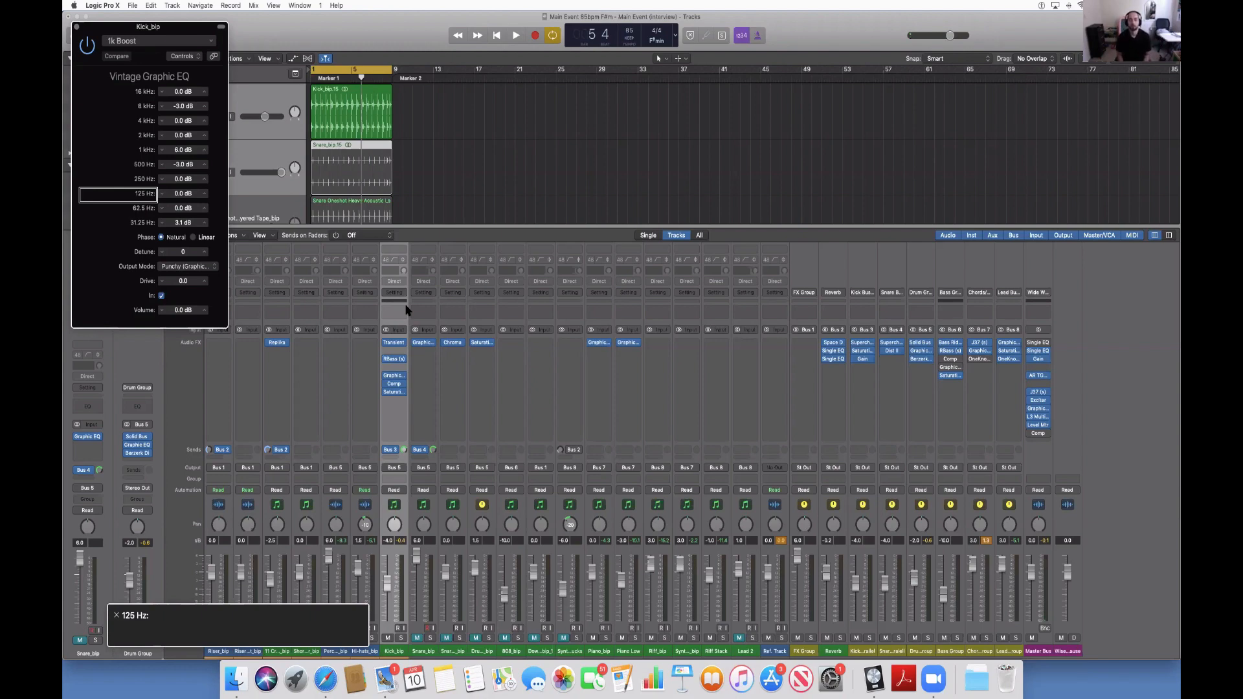
pyautogui.press('super+w')
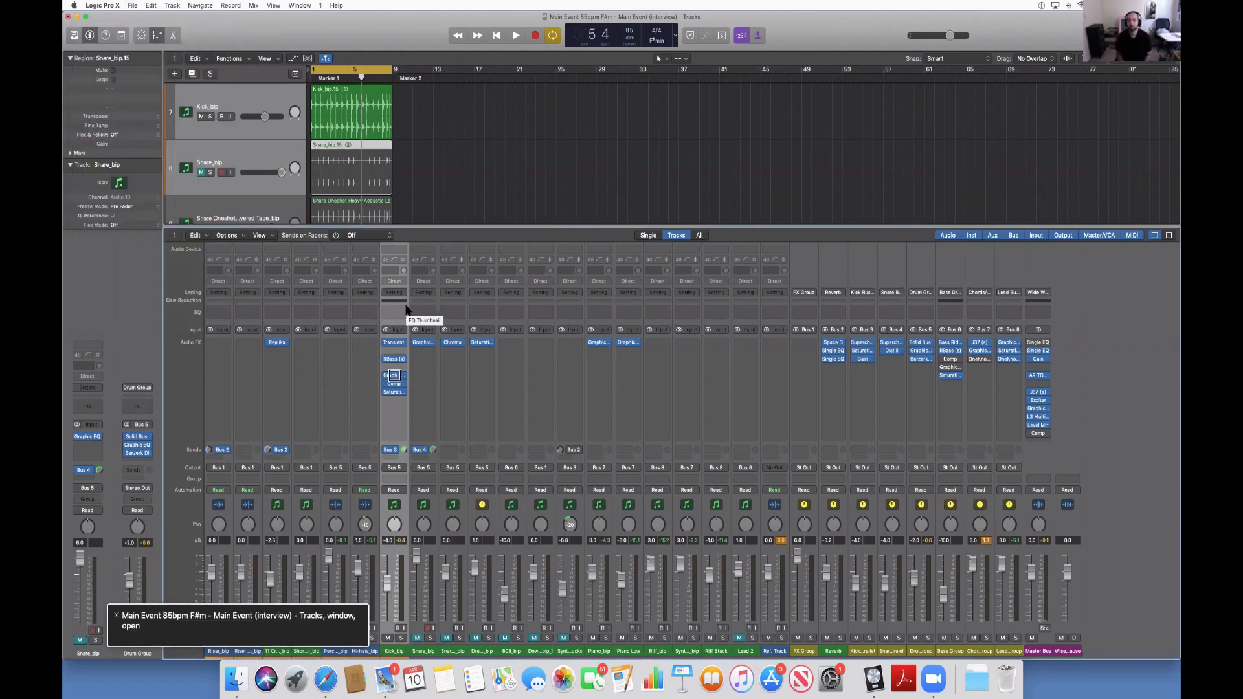
pyautogui.press('x')
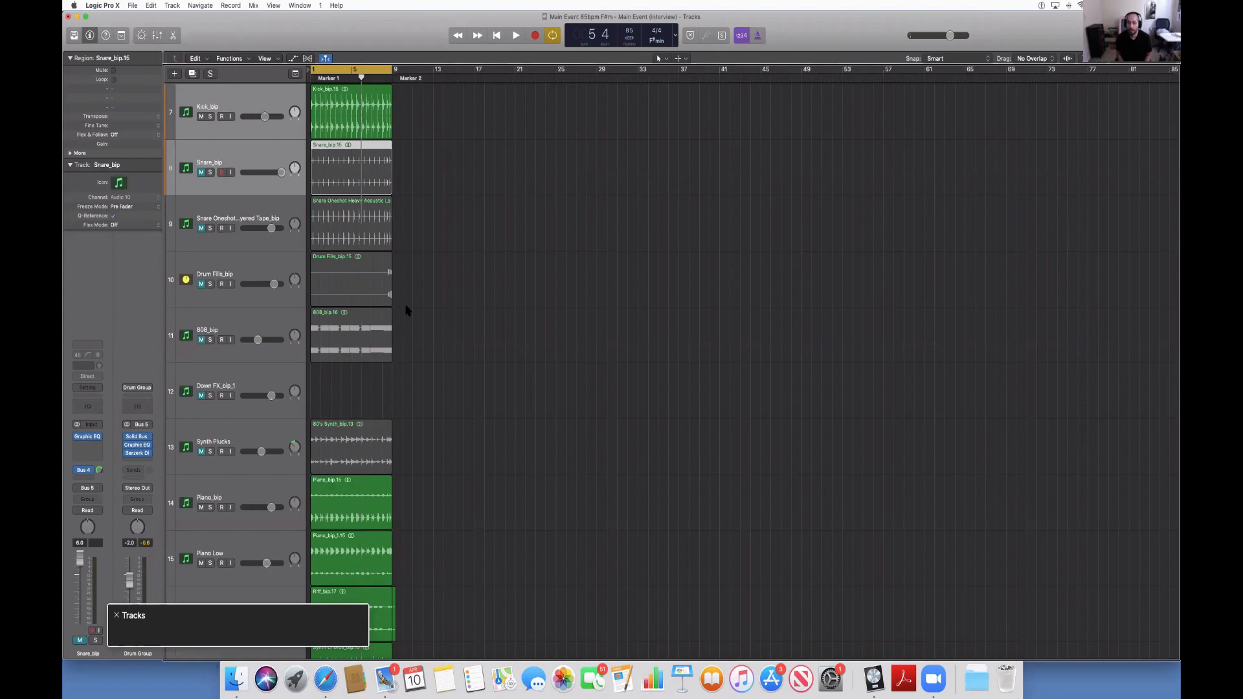
# Look over the mixer's channel strips, close the mixer again, and play the loop from bar 1.
pyautogui.press('x')
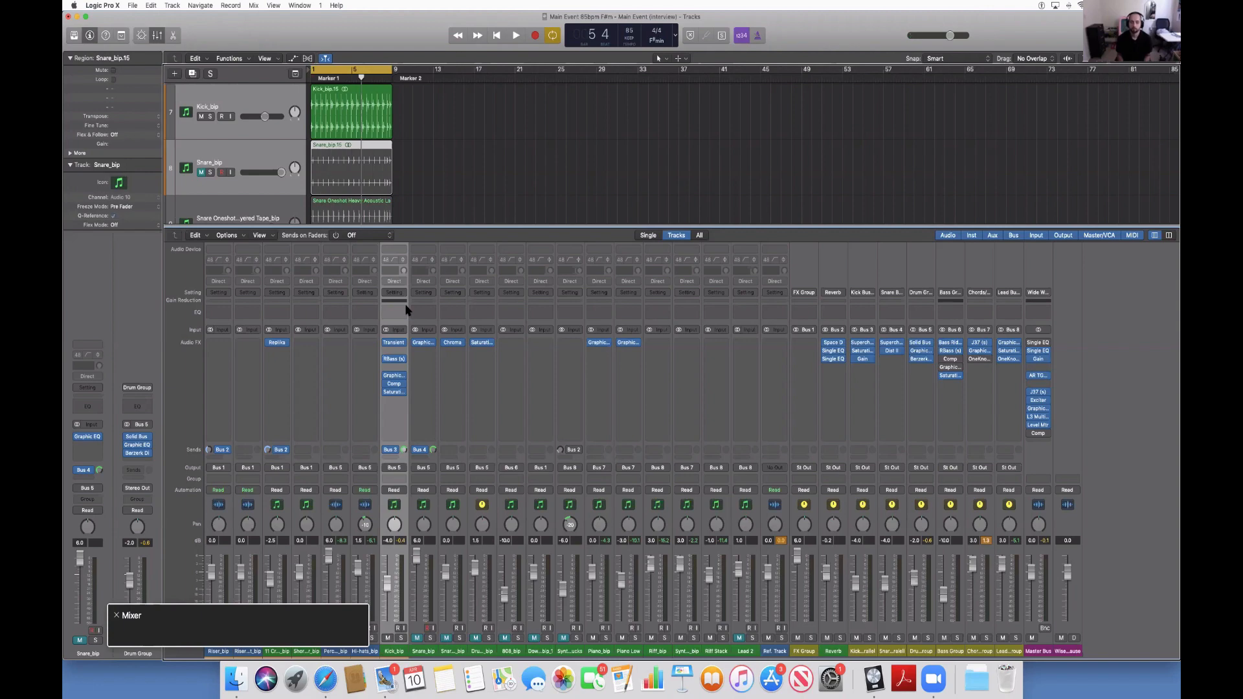
pyautogui.press('x')
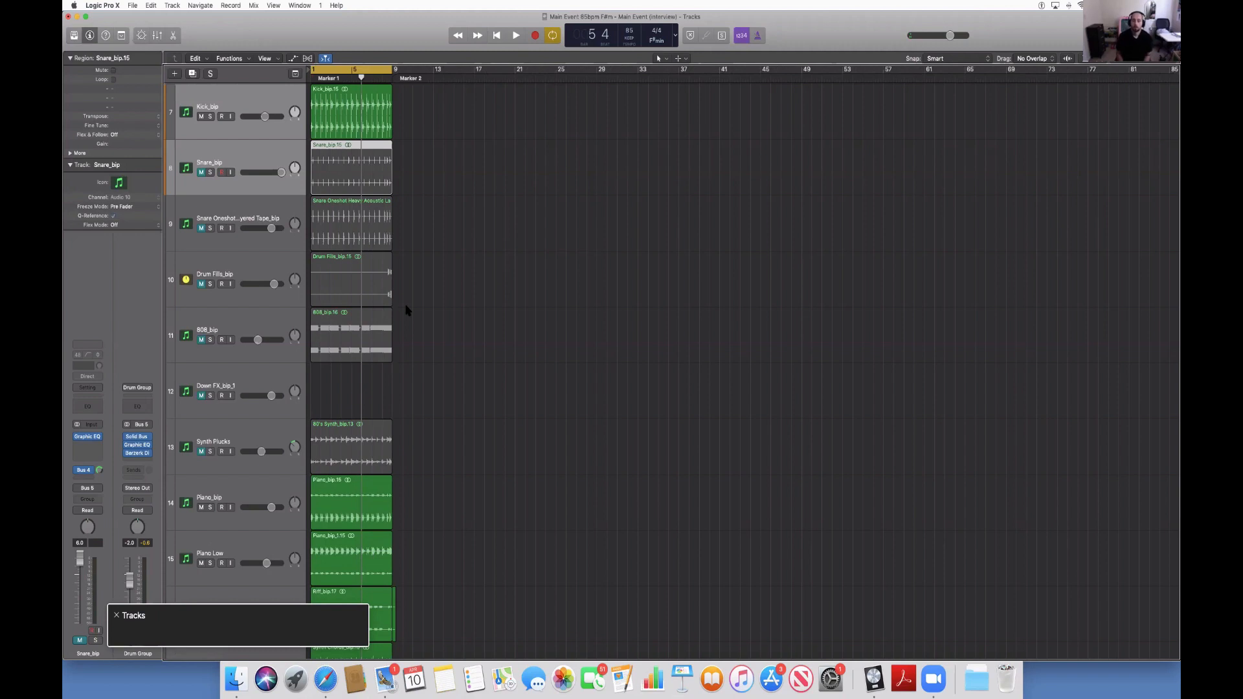
pyautogui.press('Return')
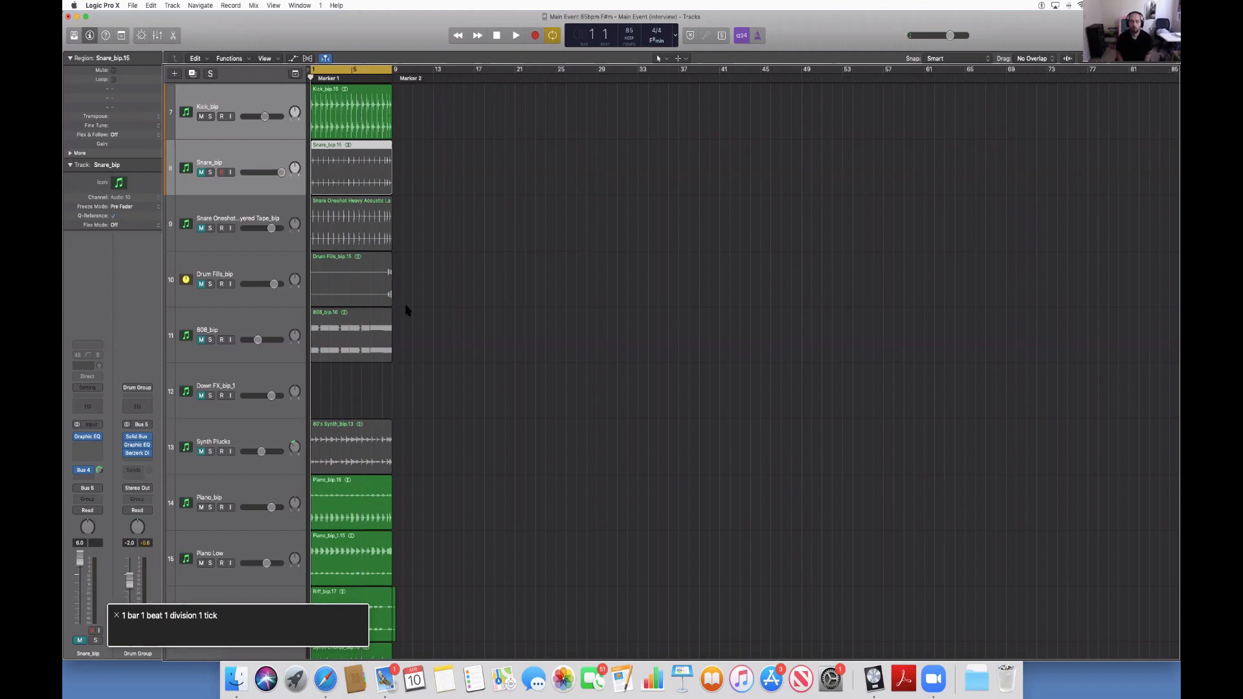
pyautogui.press('space')
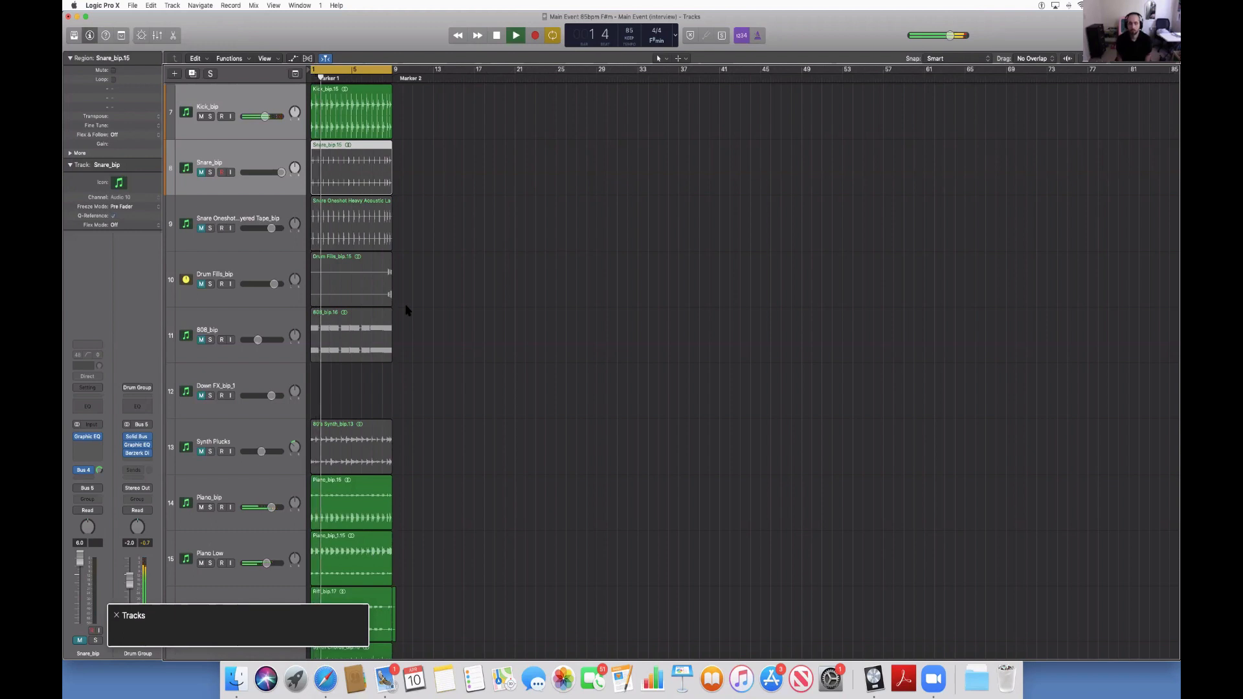
# Enter the track headers, audition Snare_bip briefly in solo, and unmute it during playback.
pyautogui.hotkey('ctrl', 'alt', 'Right')
pyautogui.hotkey('ctrl', 'alt', 'shift', 'Down')
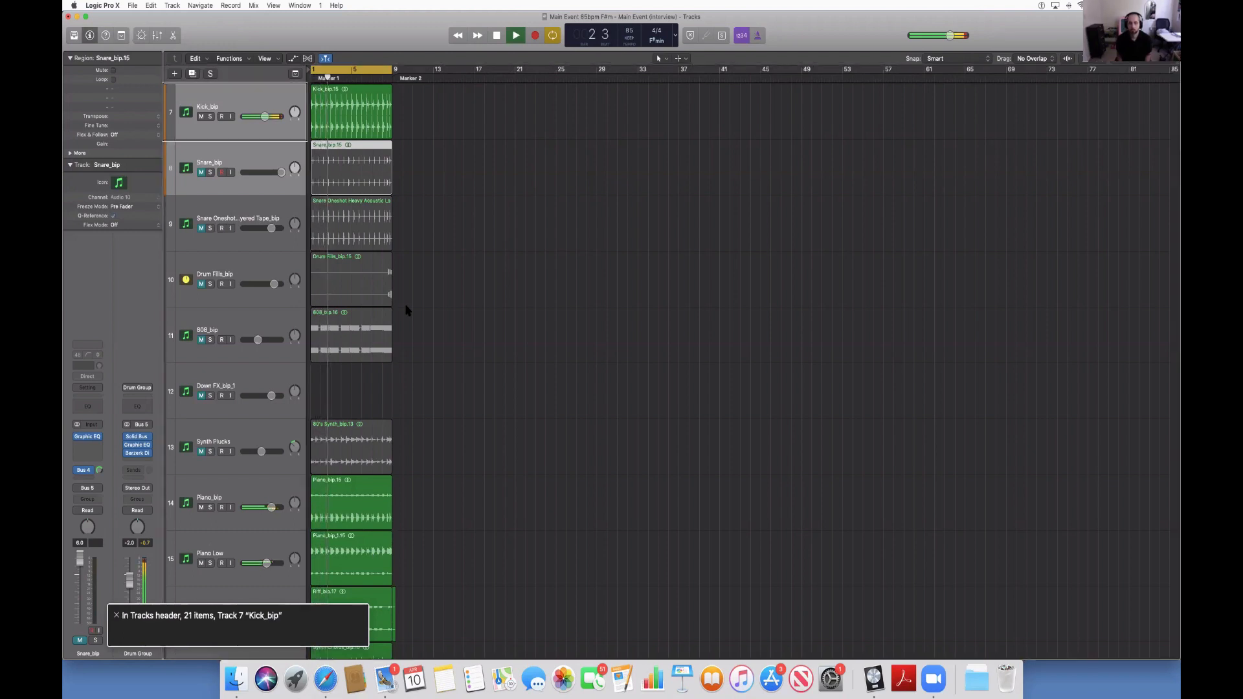
pyautogui.hotkey('ctrl', 'alt', 'Down')
pyautogui.press('s')
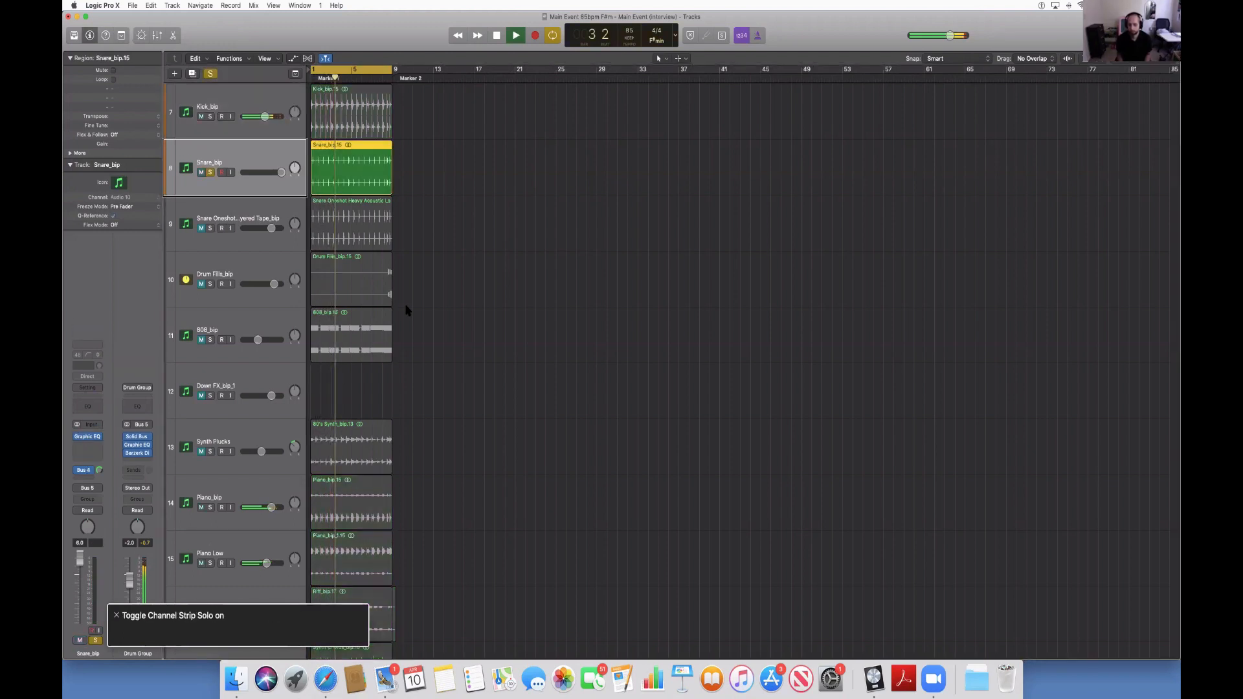
pyautogui.press('s')
pyautogui.press('m')
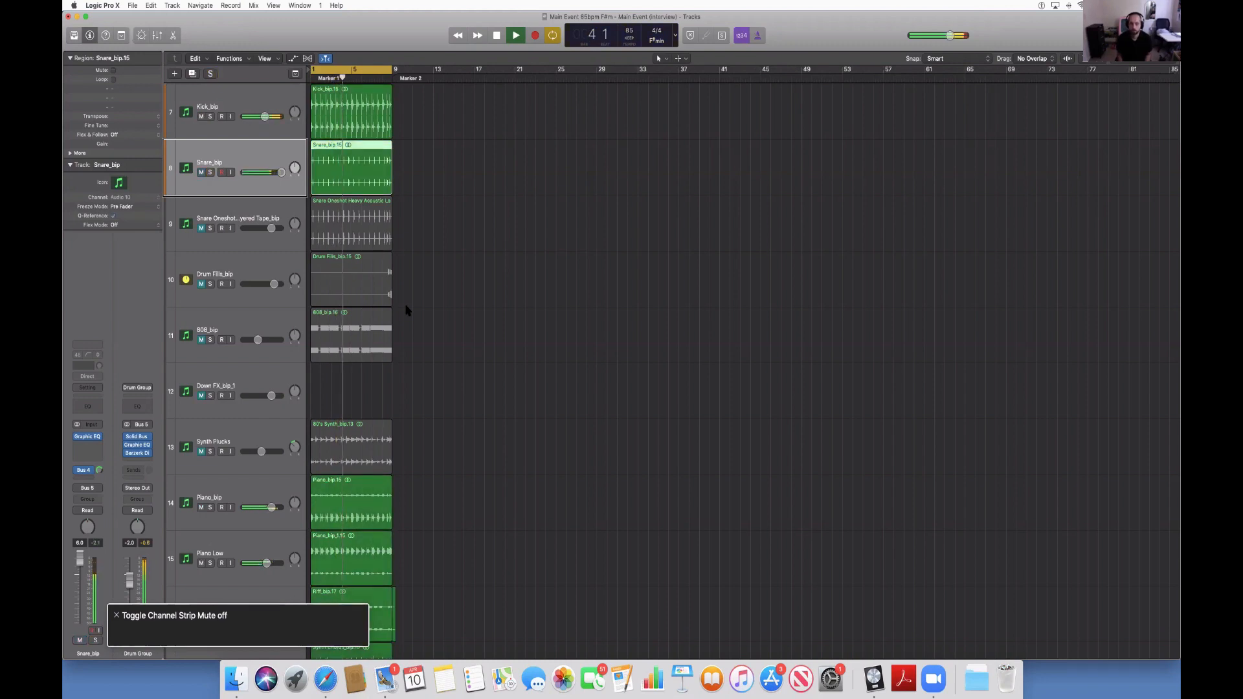
# Unmute the Snare Oneshot Heavy Acoustic Layered Tape_bip and 808_bip tracks while the loop plays.
pyautogui.press('Down')
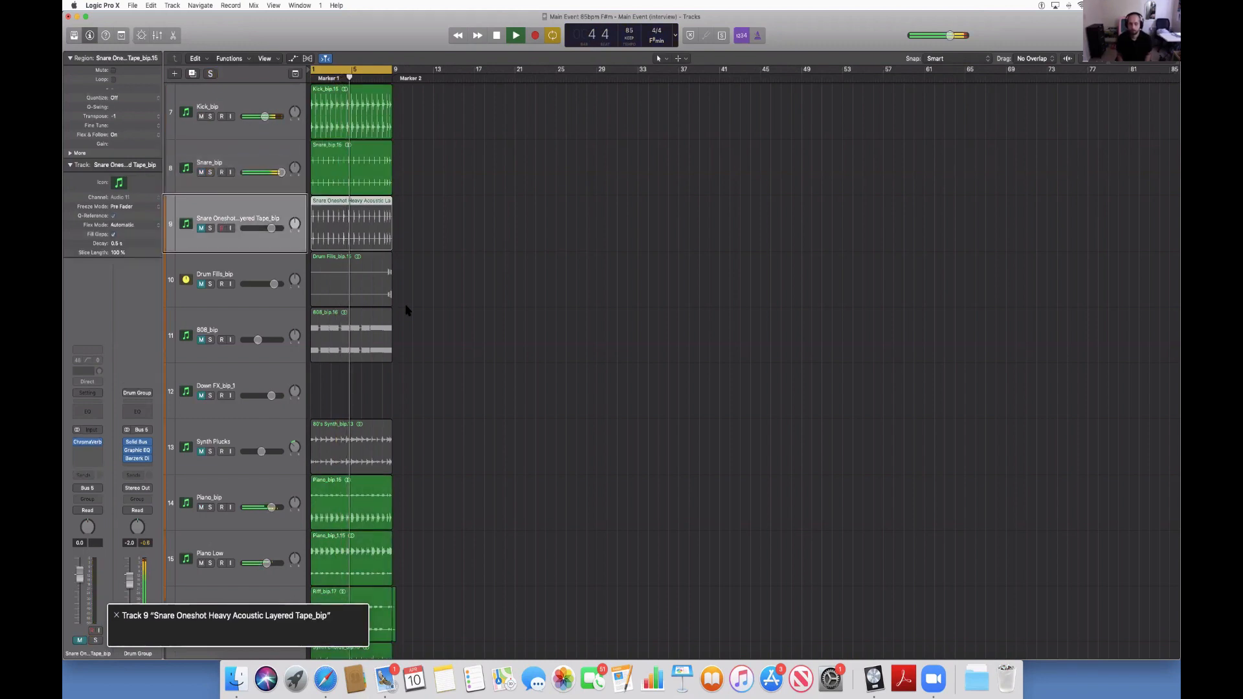
pyautogui.press('m')
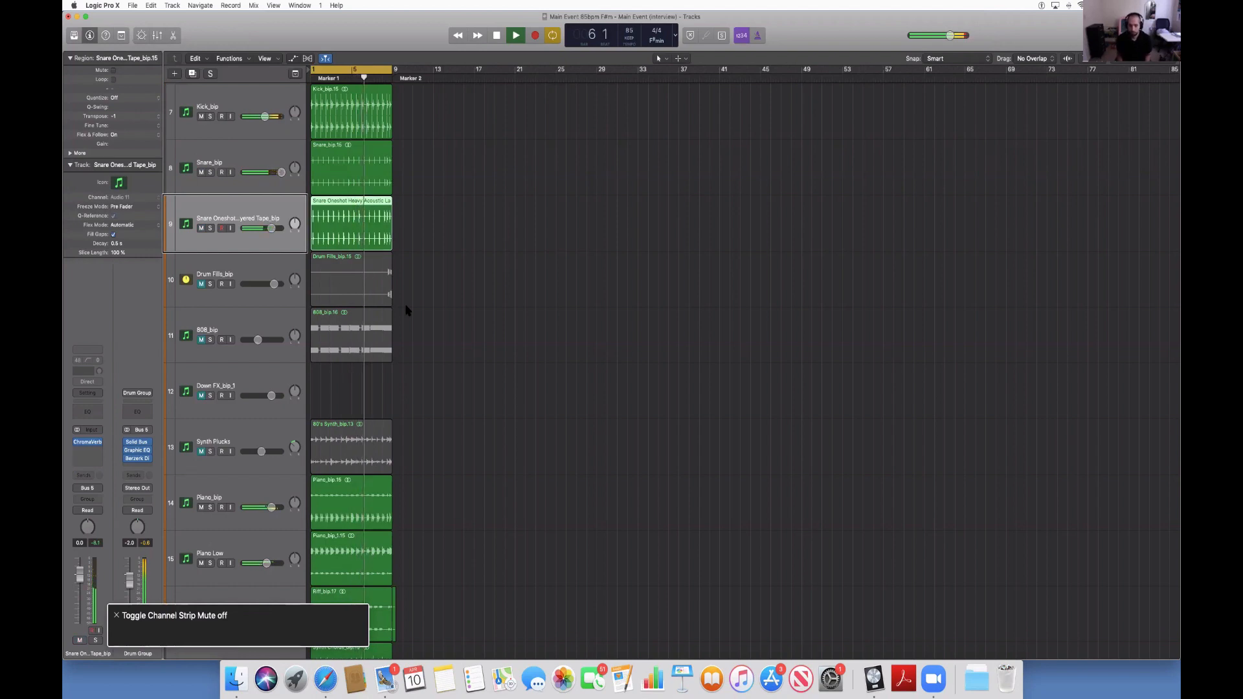
pyautogui.press('Down')
pyautogui.press('Down')
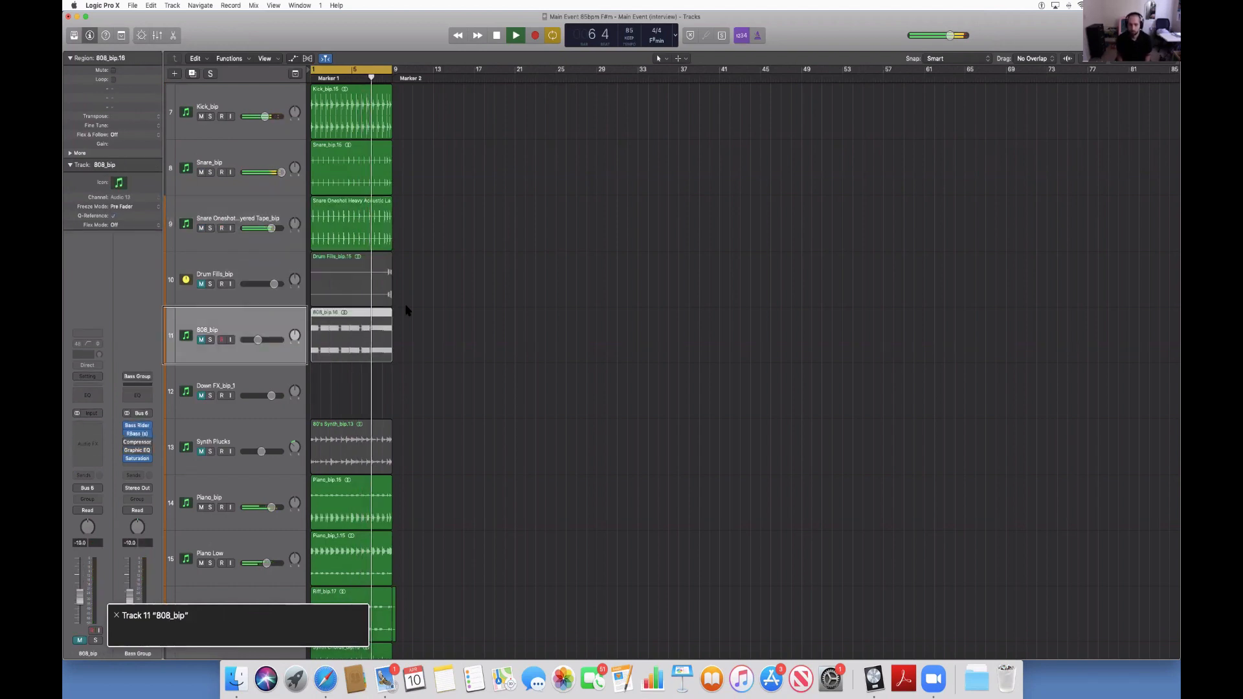
pyautogui.hotkey('ctrl', 'm')
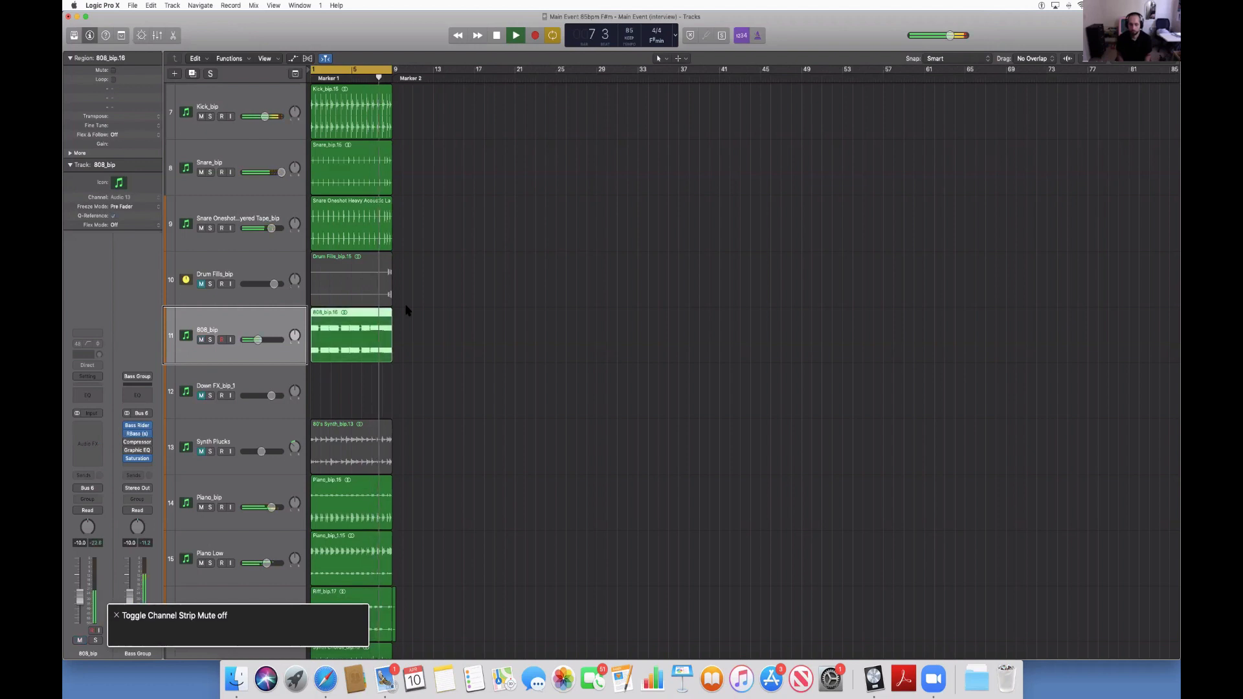
# Restart the loop from bar 1, listen to the added snare and 808 layers, and stop playback.
pyautogui.press('space')
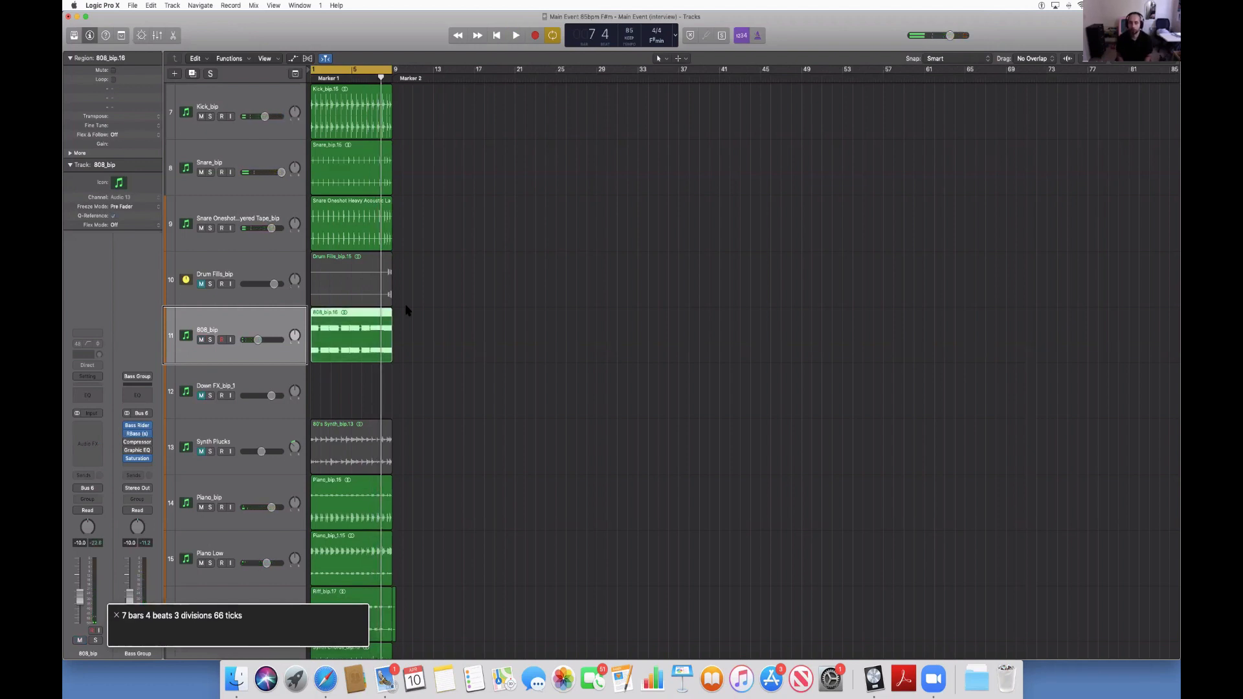
pyautogui.press('Return')
pyautogui.press('space')
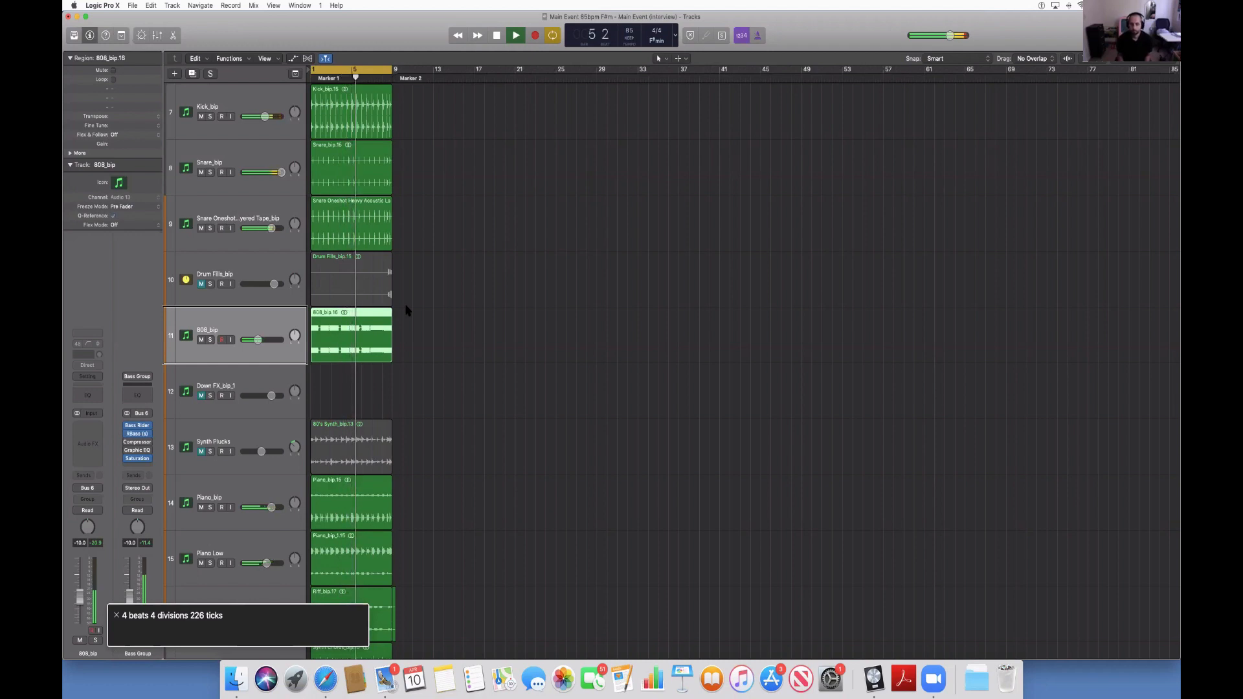
pyautogui.press('space')
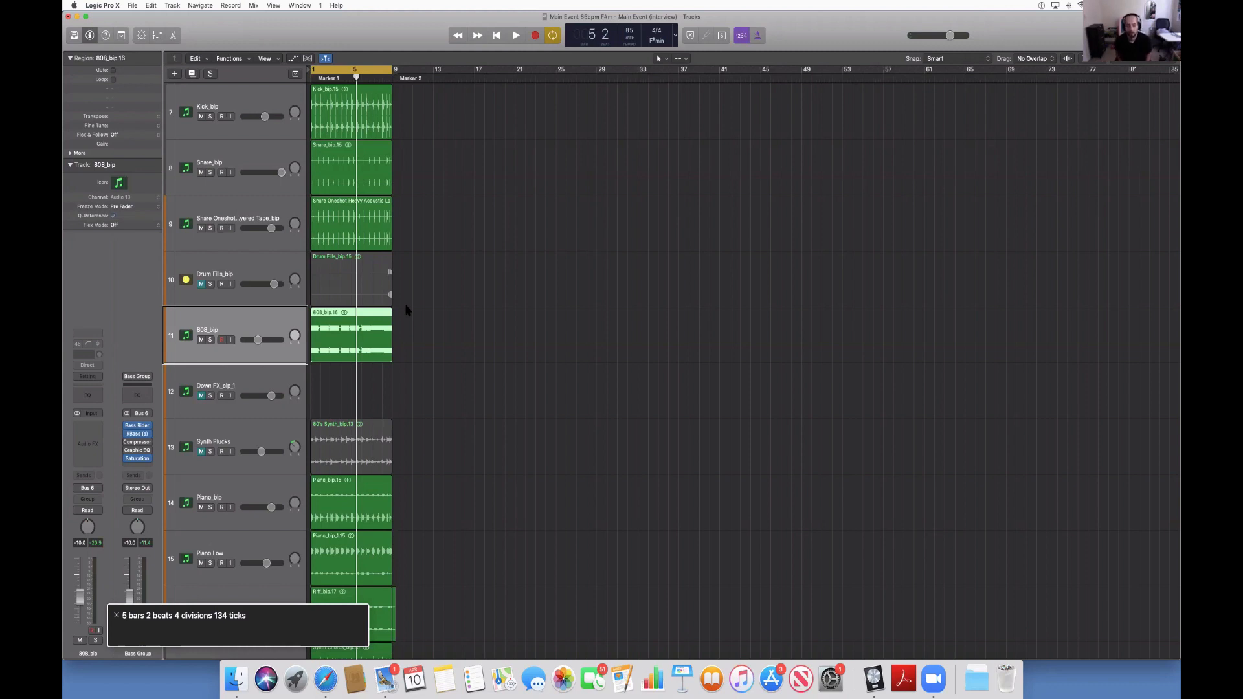
# Go to the Lead 2 track, audition it in solo during playback, and unmute it in the full mix.
pyautogui.press('Down')
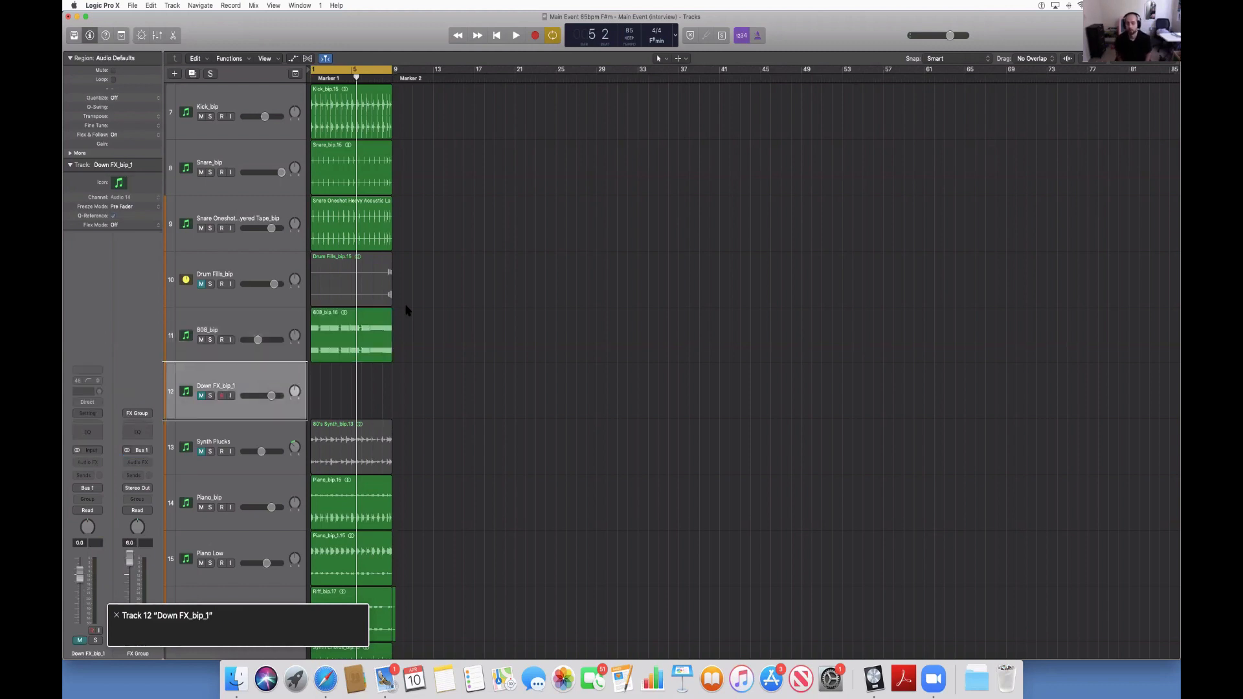
pyautogui.press('Down')
pyautogui.press('Down')
pyautogui.press('Down')
pyautogui.press('Down')
pyautogui.press('Down')
pyautogui.press('Down')
pyautogui.press('Down')
pyautogui.press('Down')
pyautogui.press('Down')
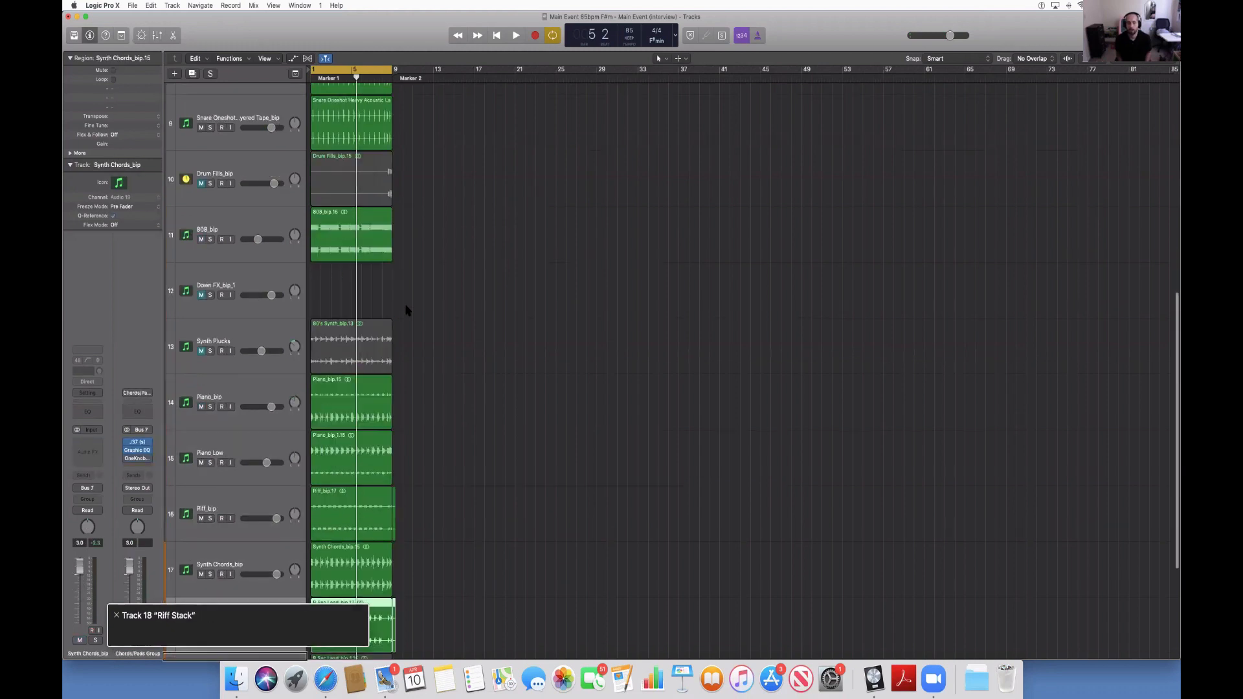
pyautogui.press('Up')
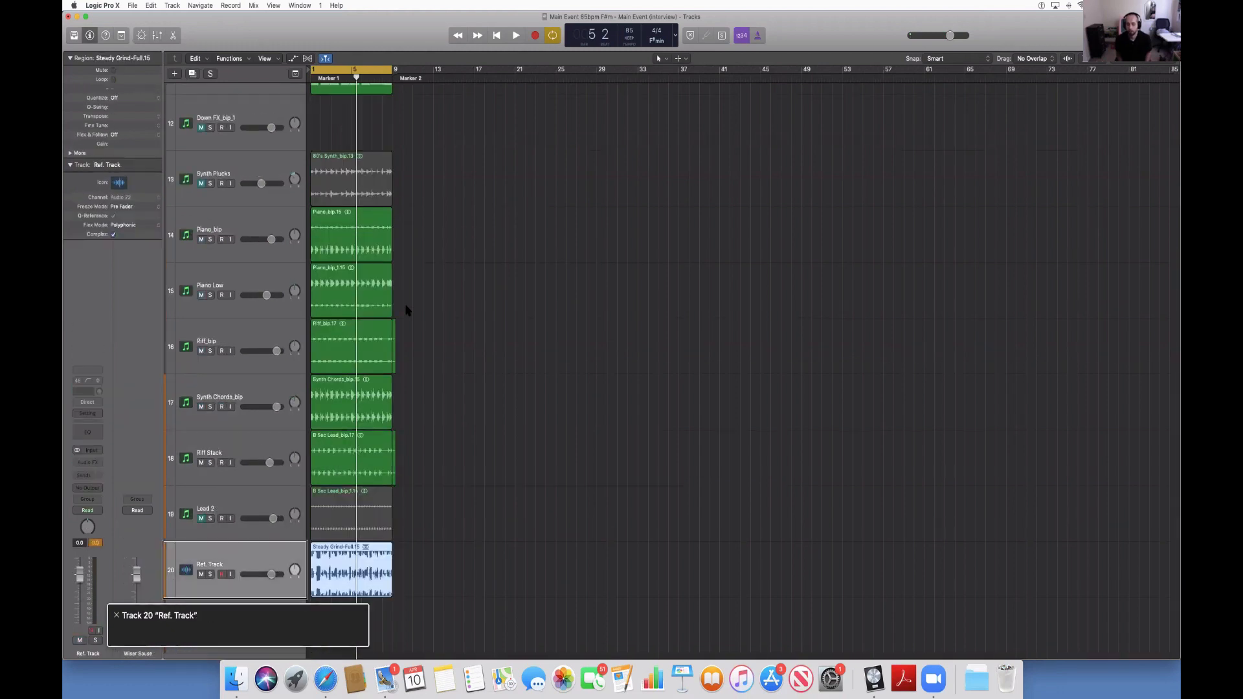
pyautogui.press('Up')
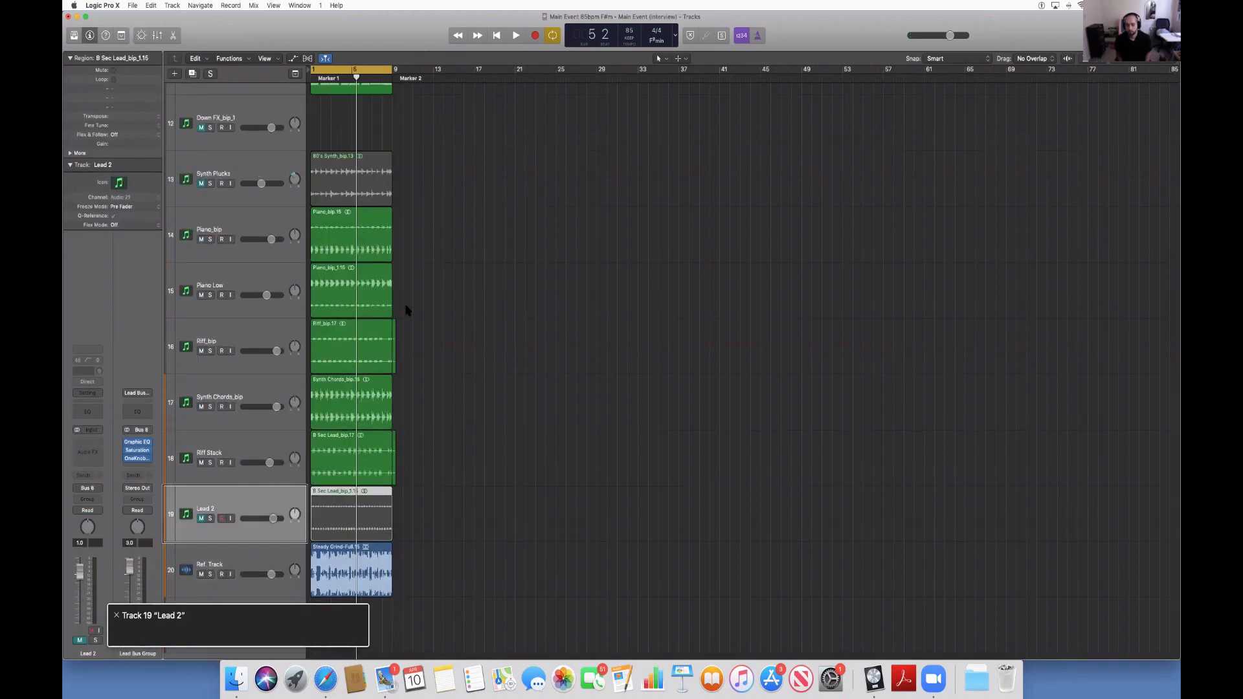
pyautogui.press('Up')
pyautogui.press('Down')
pyautogui.press('space')
pyautogui.press('s')
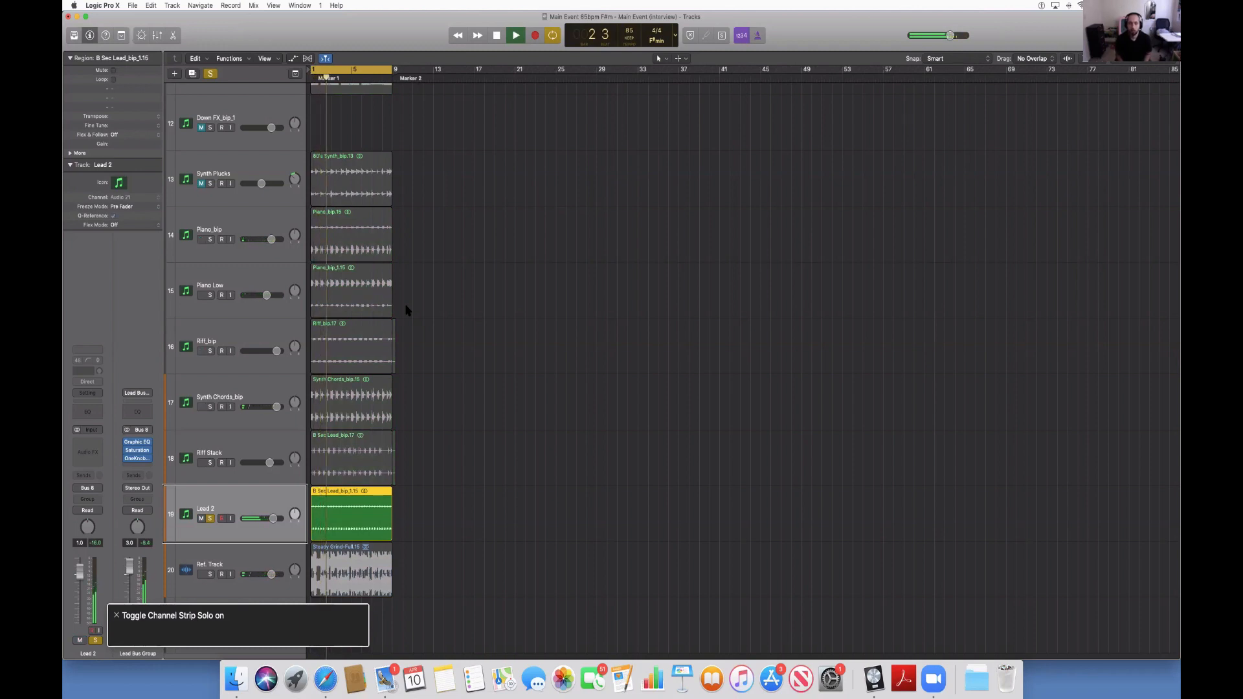
pyautogui.press('s')
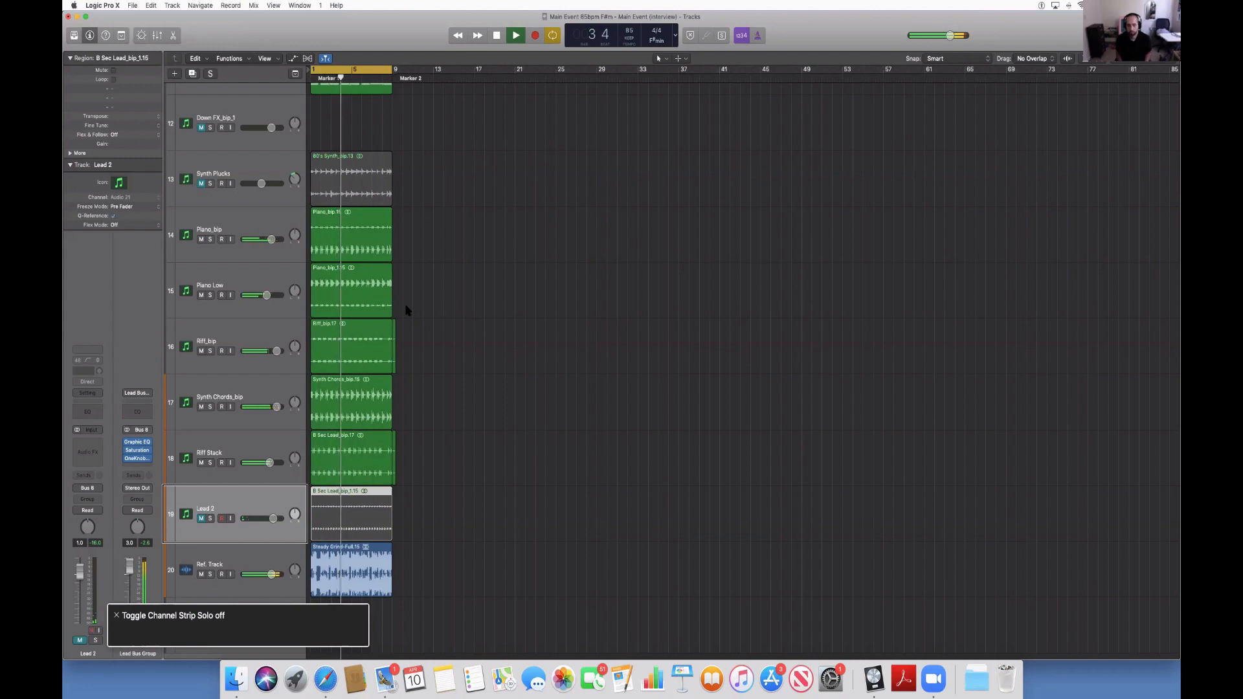
pyautogui.press('m')
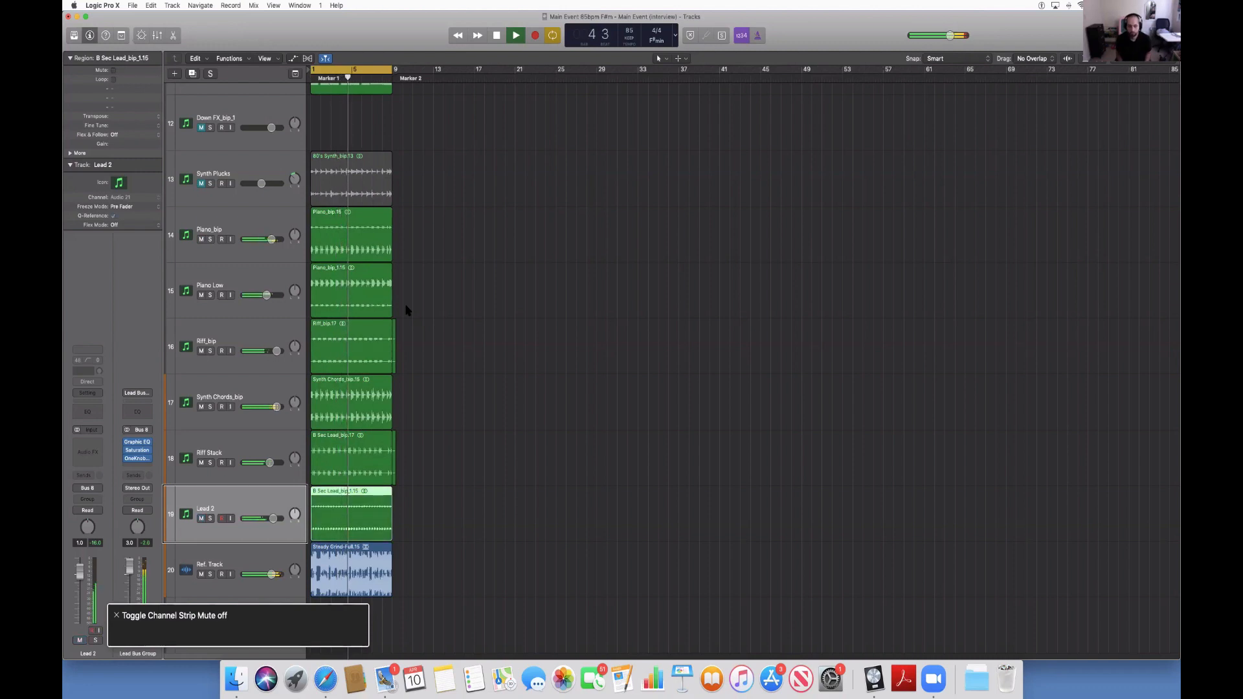
# Unmute the Synth Plucks track, play the loop to hear it with the other layers, and stop playback.
pyautogui.press('Up')
pyautogui.press('Up')
pyautogui.press('Up')
pyautogui.press('Up')
pyautogui.press('Up')
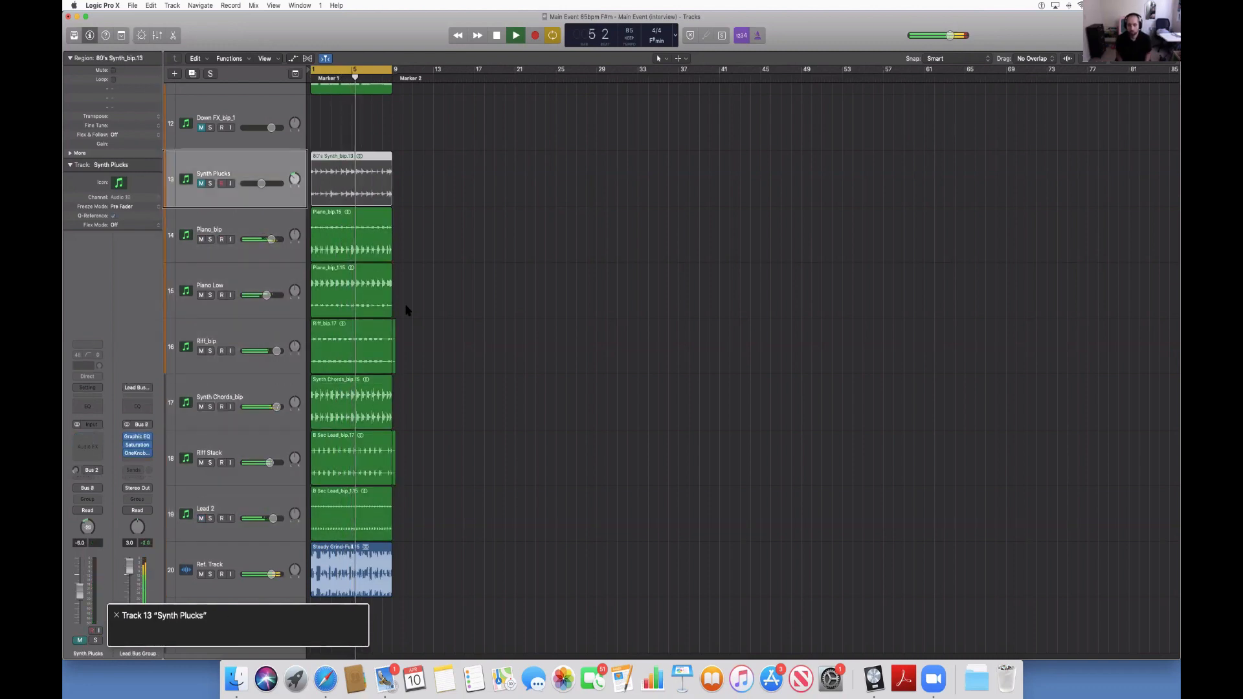
pyautogui.press('Up')
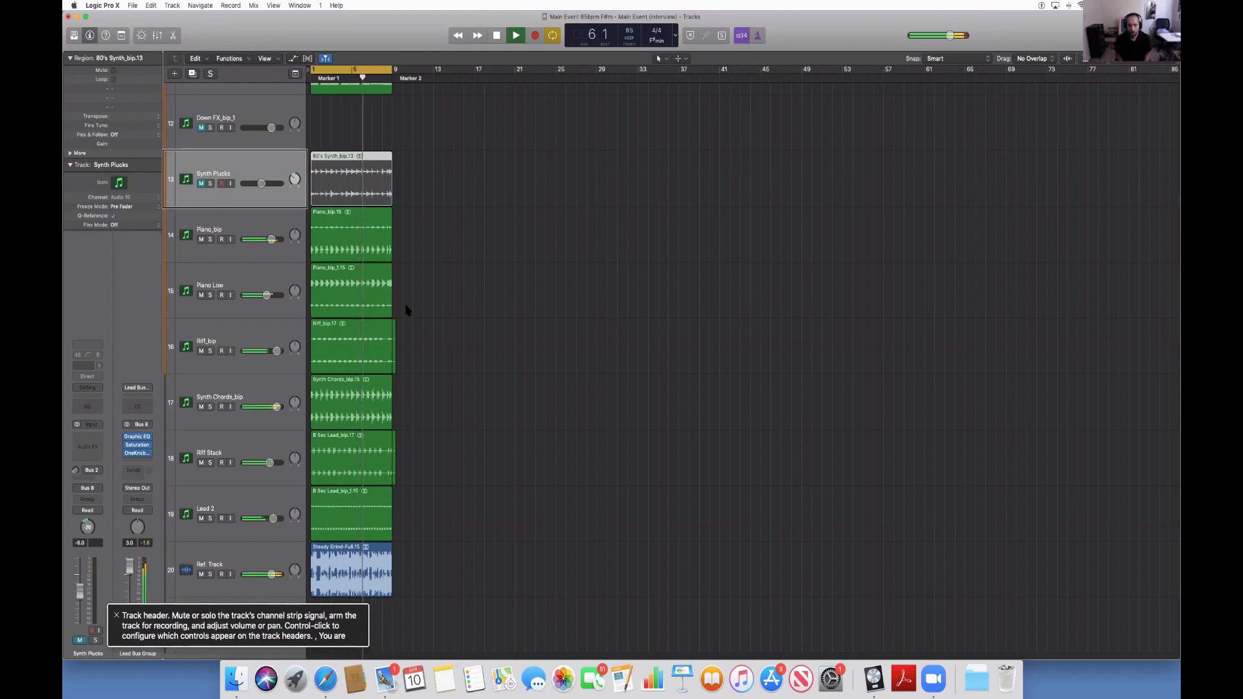
pyautogui.press('space')
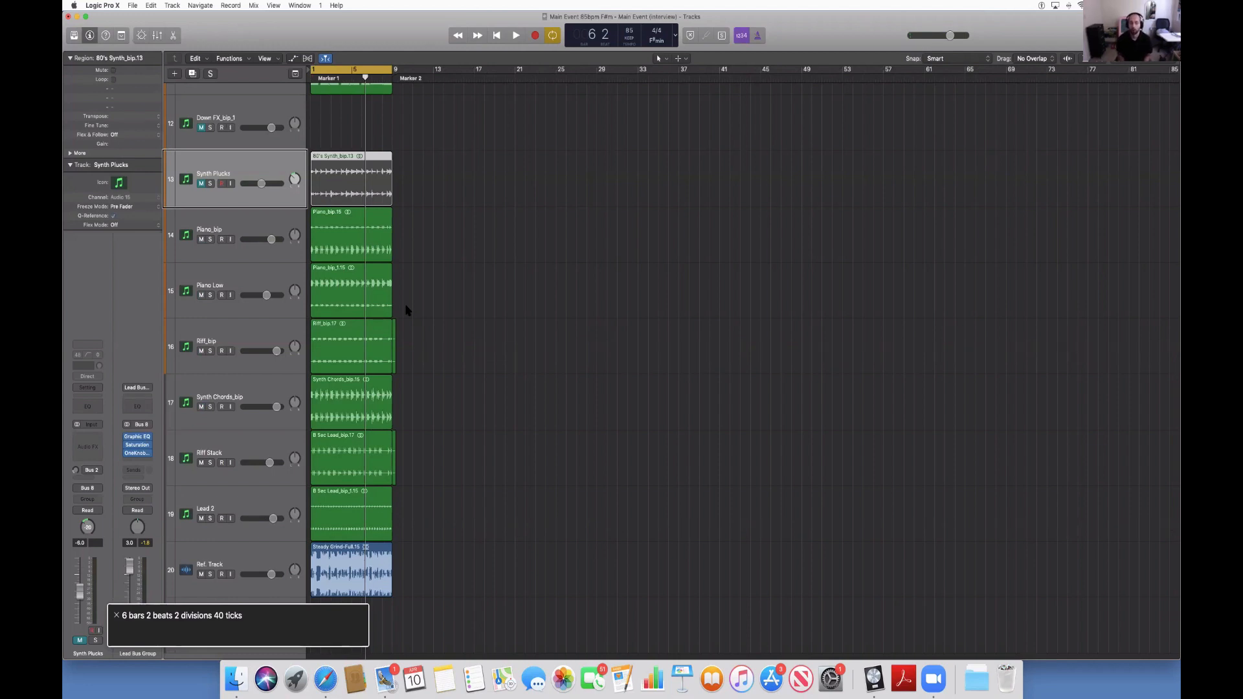
pyautogui.hotkey('ctrl', 'm')
pyautogui.press('space')
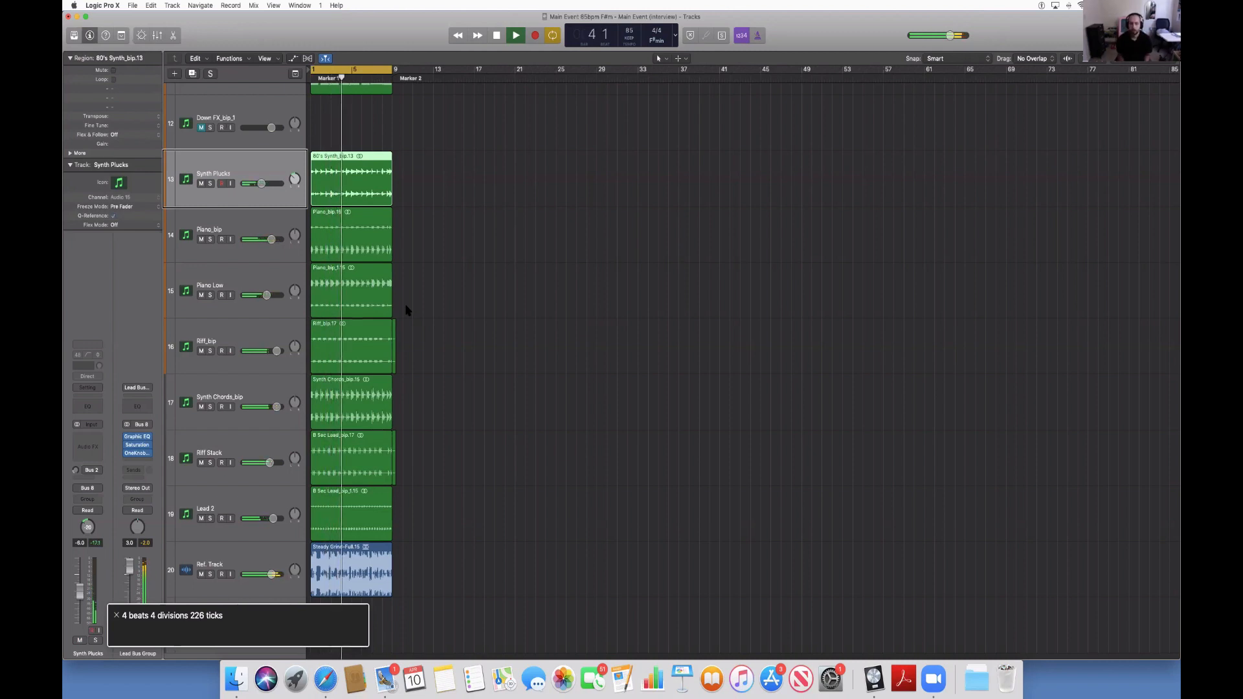
pyautogui.press('space')
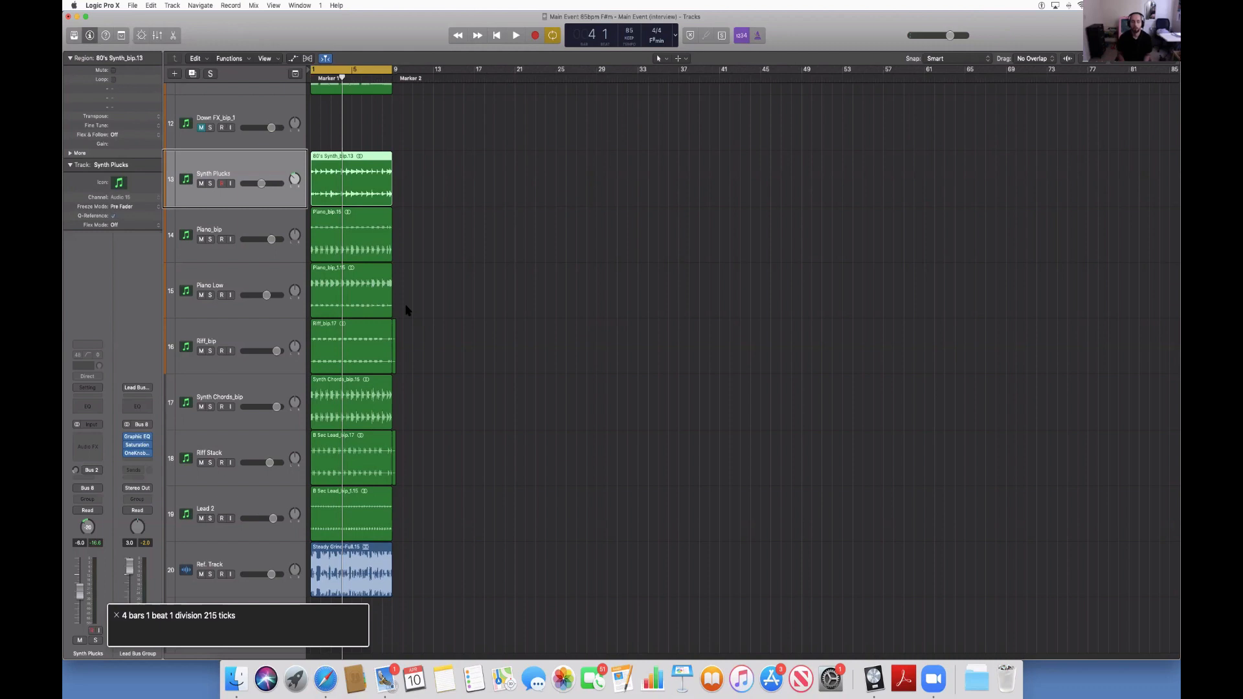
# Turn off Cycle Mode, copy all regions in the project, and place the playhead at bar 9.
pyautogui.press('c')
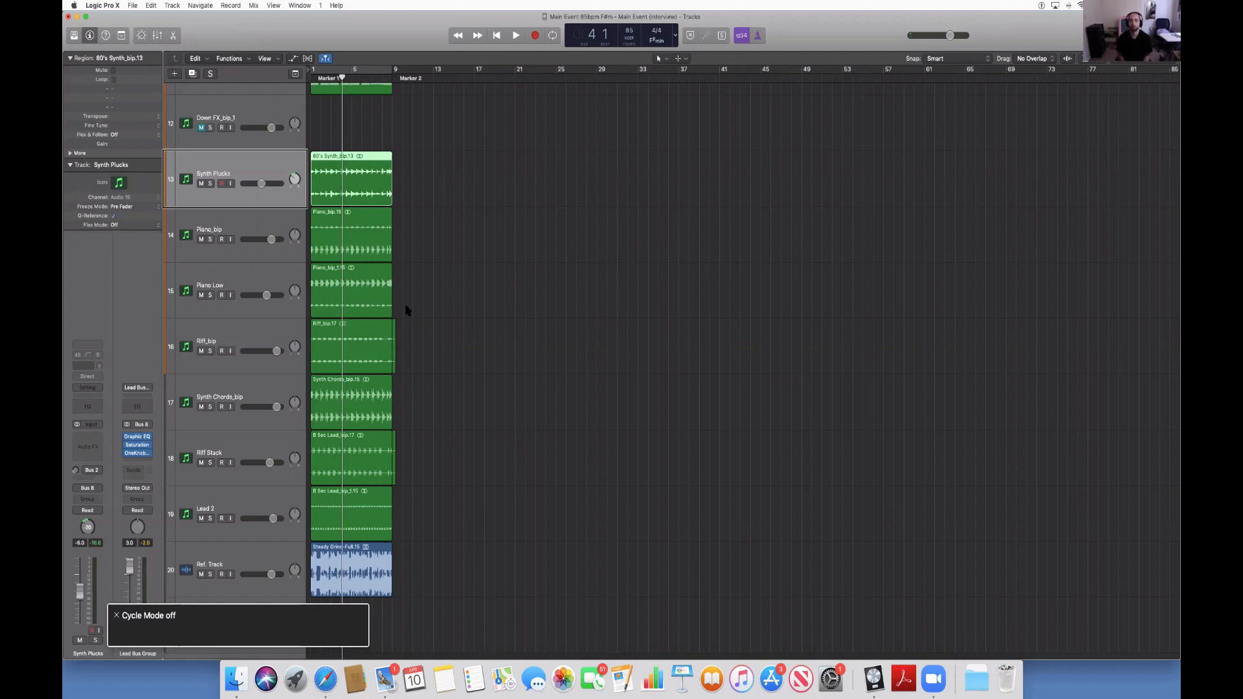
pyautogui.press('super+a')
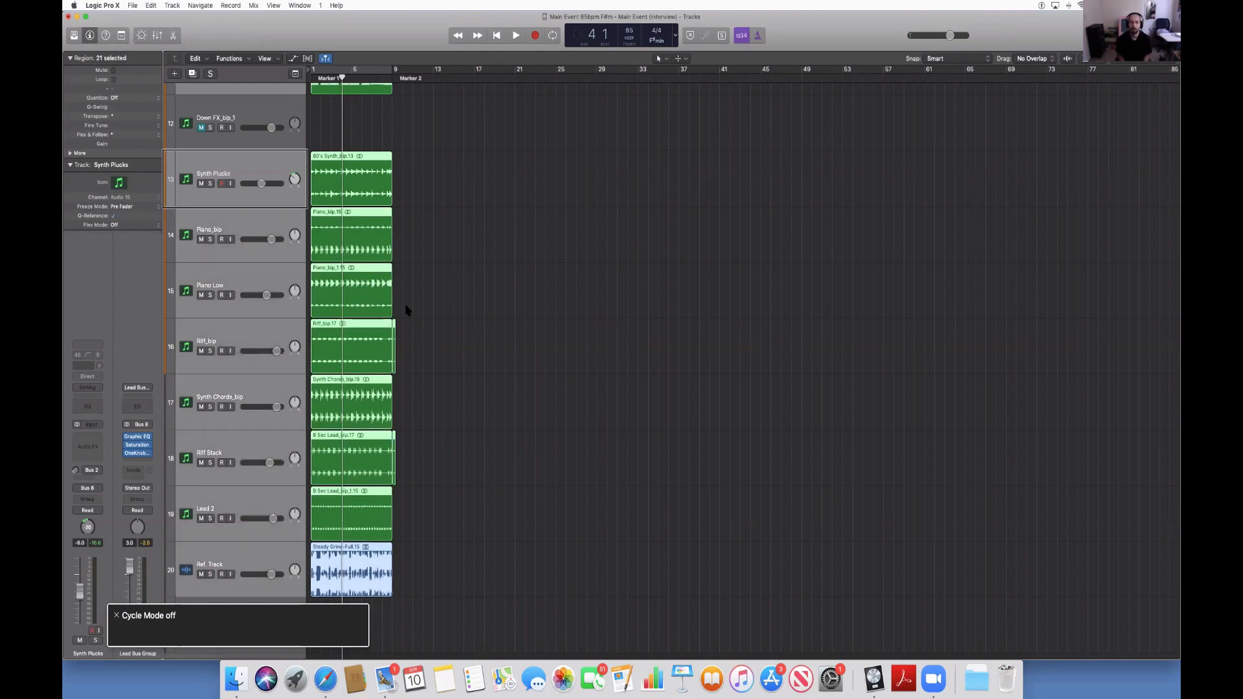
pyautogui.press('super+c')
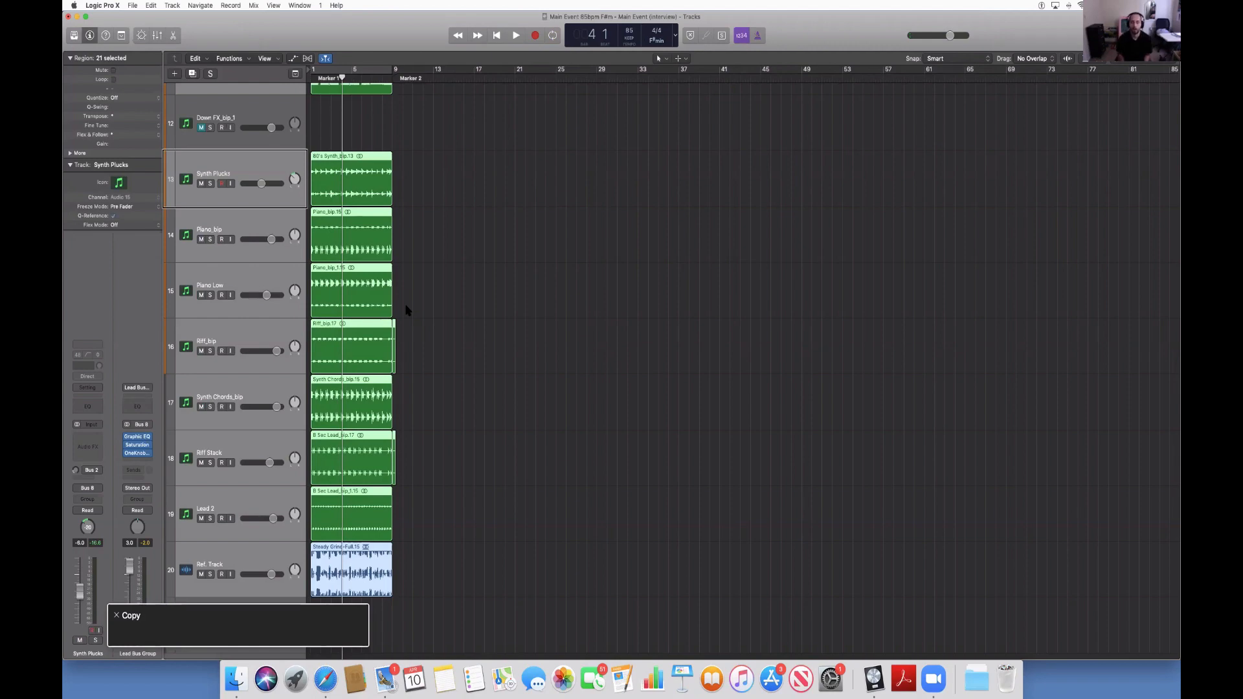
pyautogui.press('space')
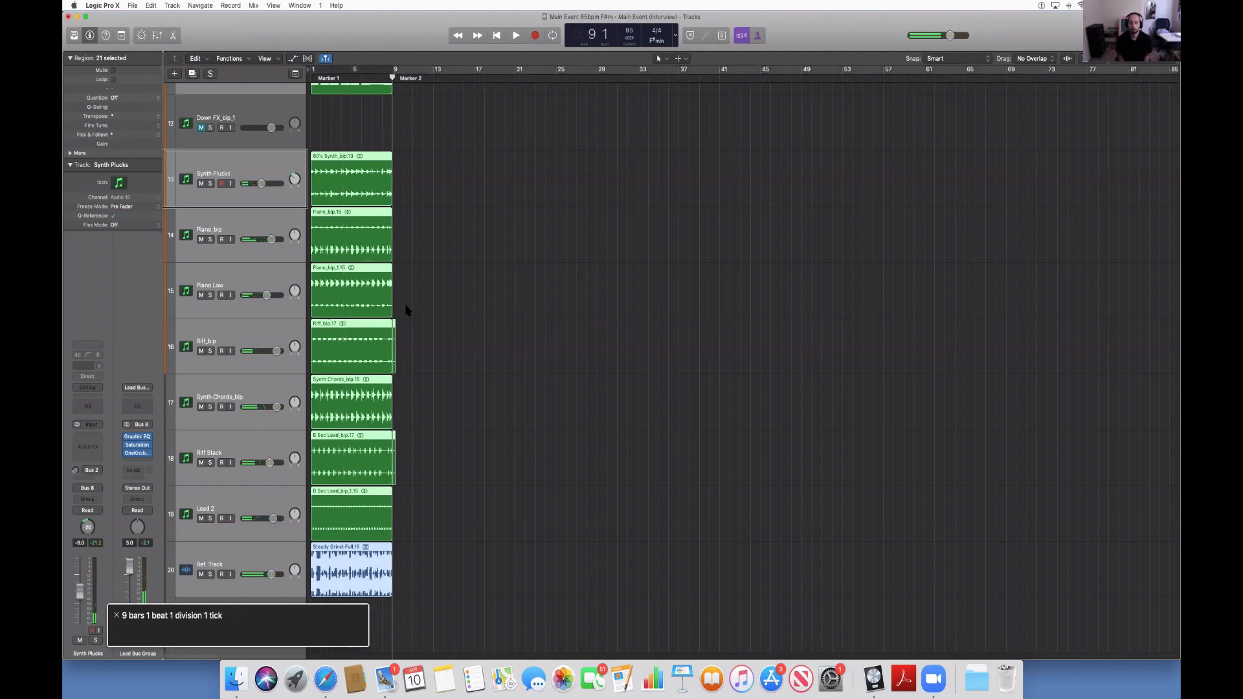
# Paste the copied regions six times back to back from bar 9 up to bar 57, and start playback.
pyautogui.press('super+v')
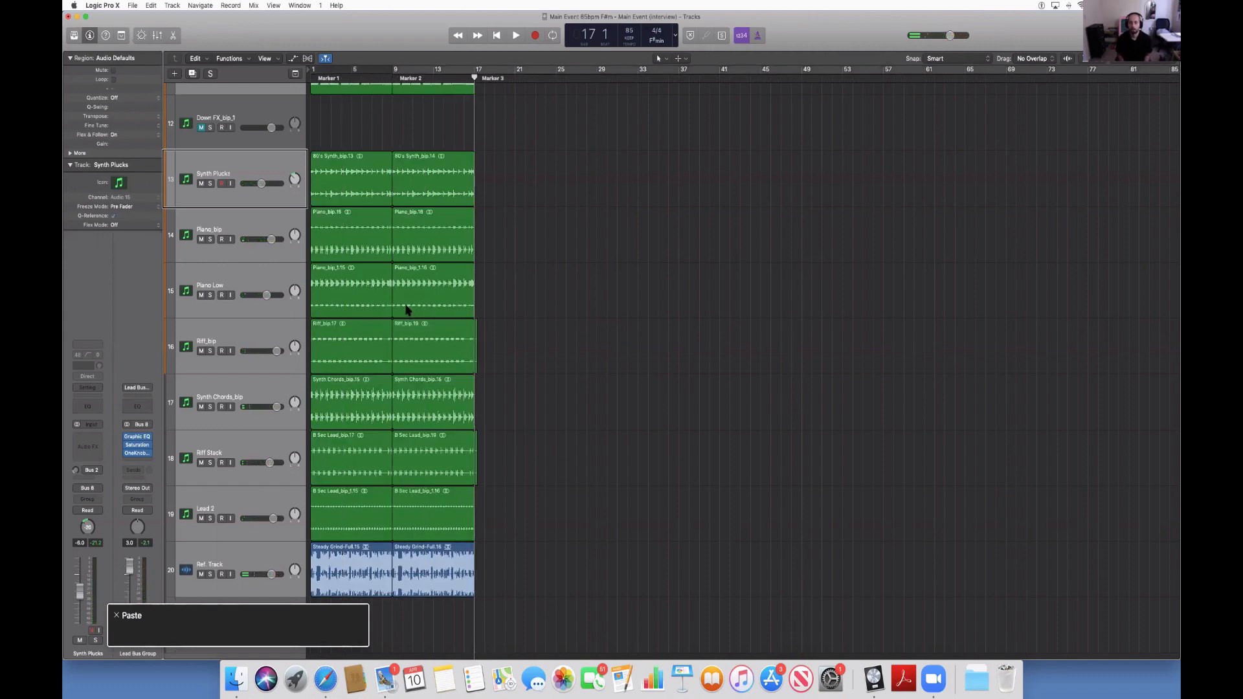
pyautogui.press('super+v')
pyautogui.press('super+v')
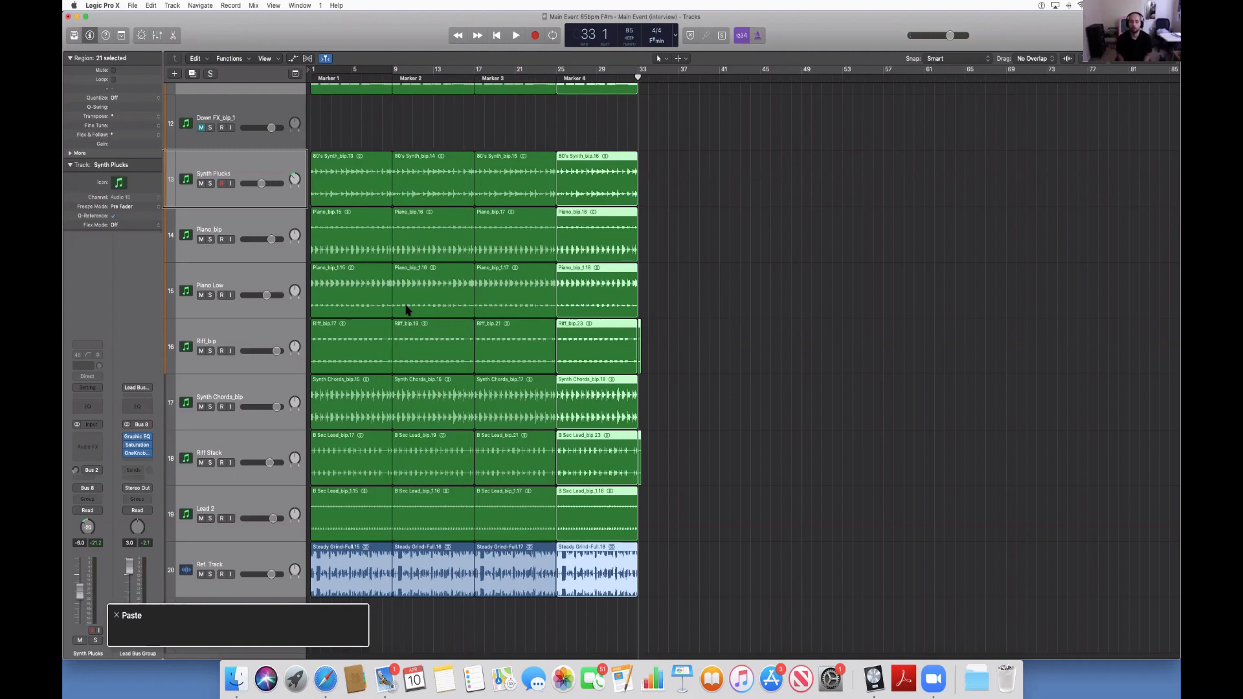
pyautogui.press('super+v')
pyautogui.press('super+v')
pyautogui.press('super+v')
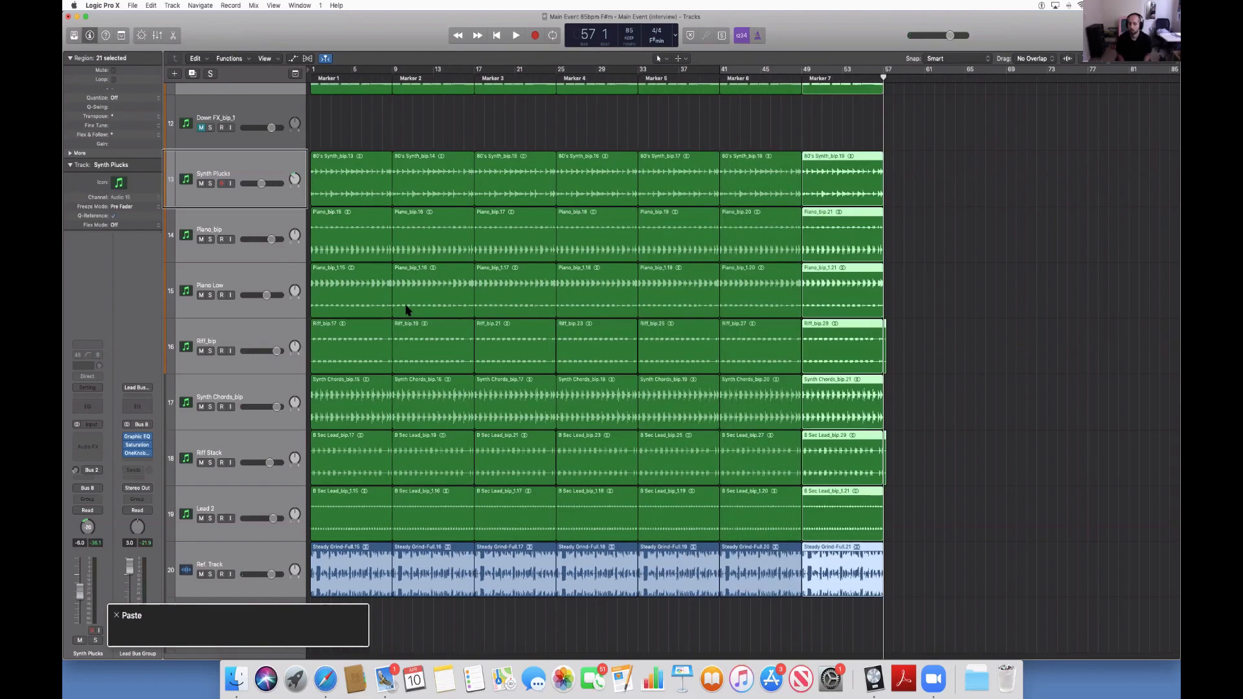
pyautogui.press('super+v')
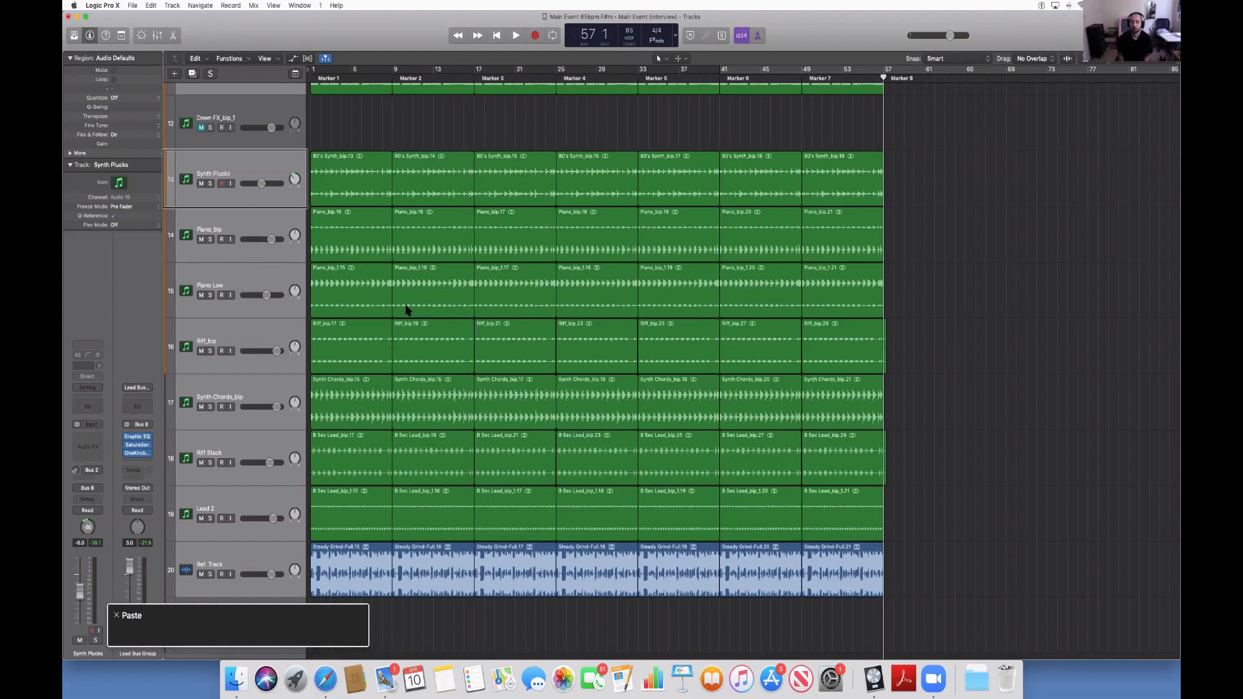
pyautogui.press('space')
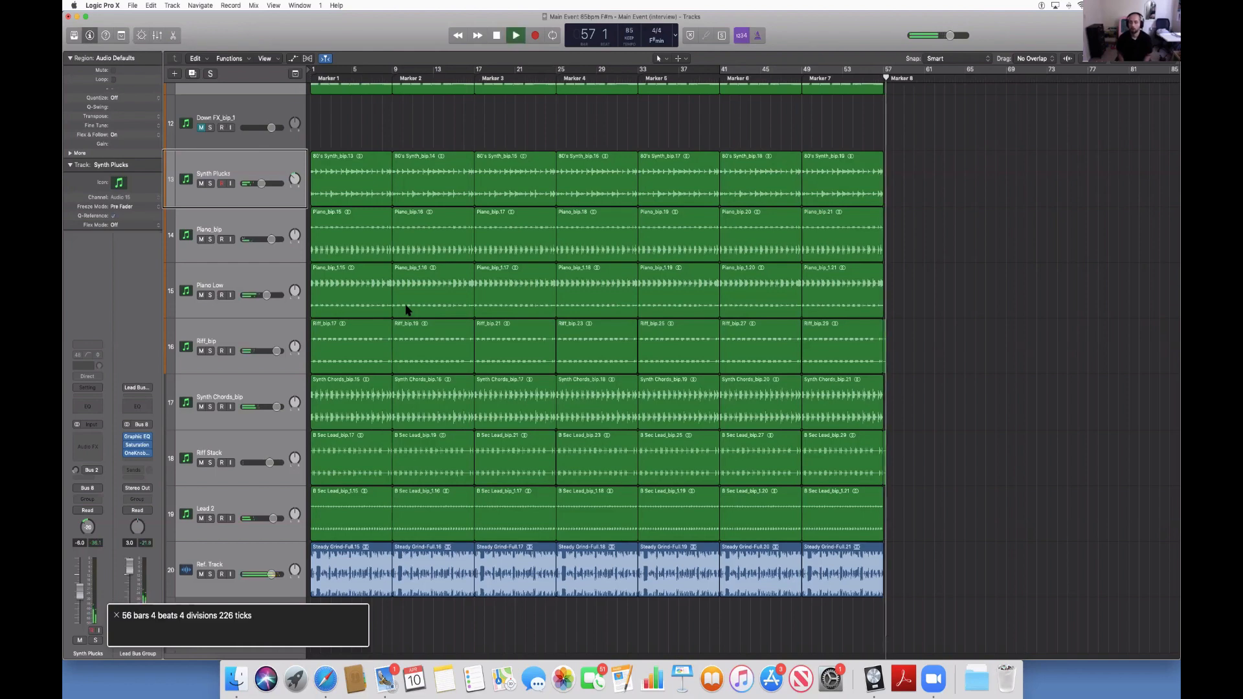
# Return to bar 1, turn on Cycle Mode over the first eight bars, and run playback from there.
pyautogui.press('space')
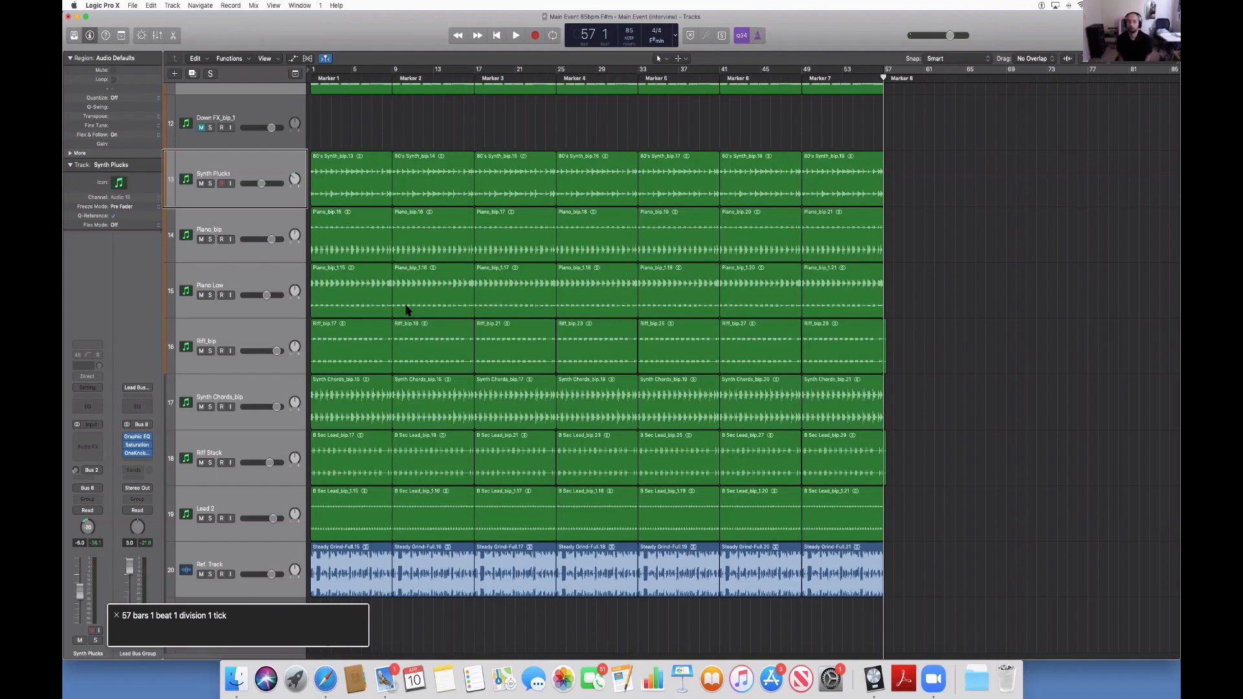
pyautogui.press('Return')
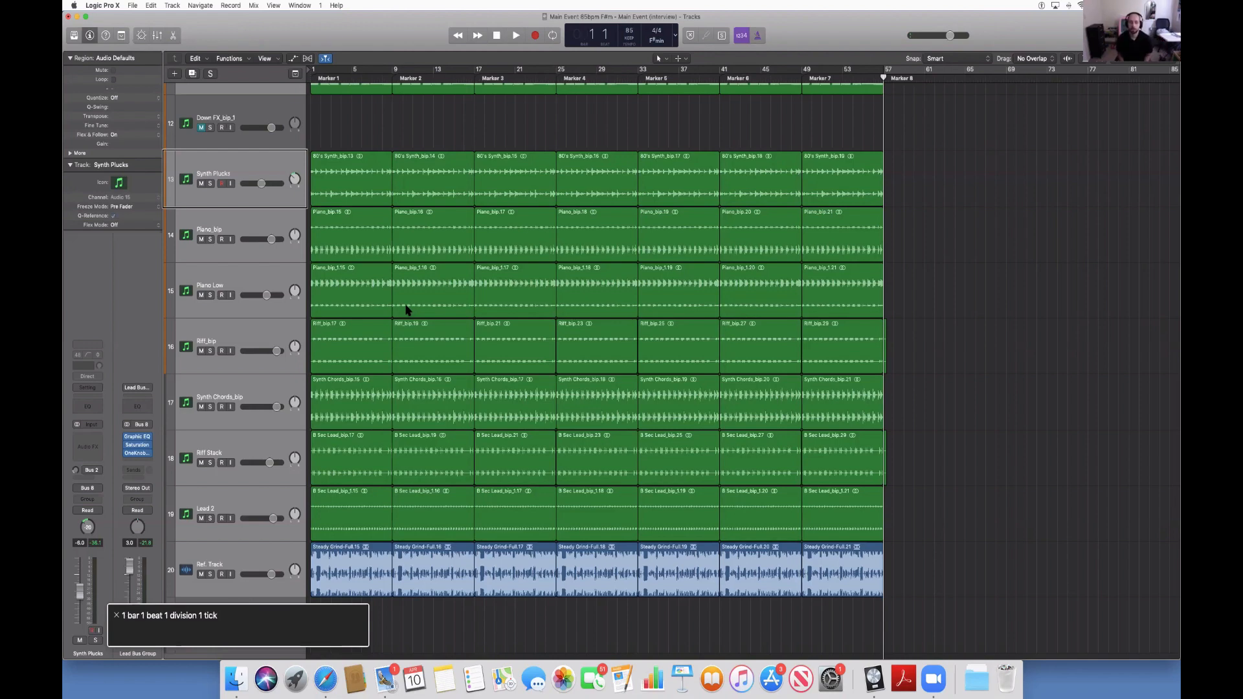
pyautogui.press('c')
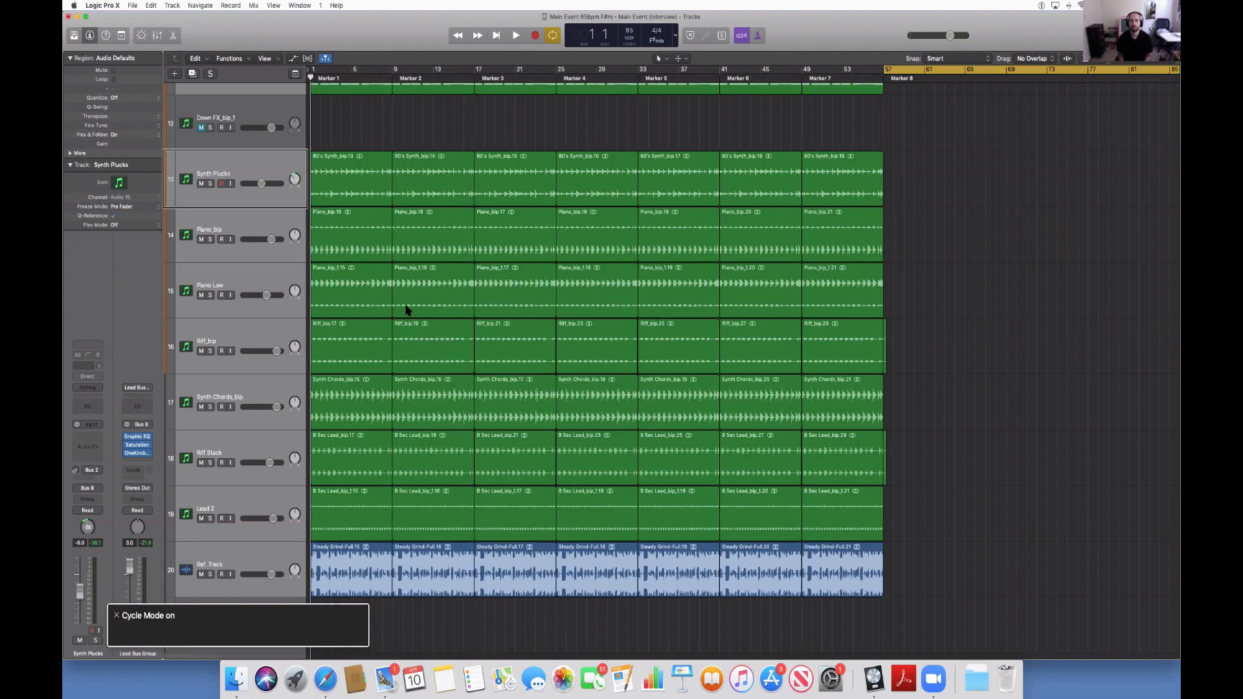
pyautogui.press('space')
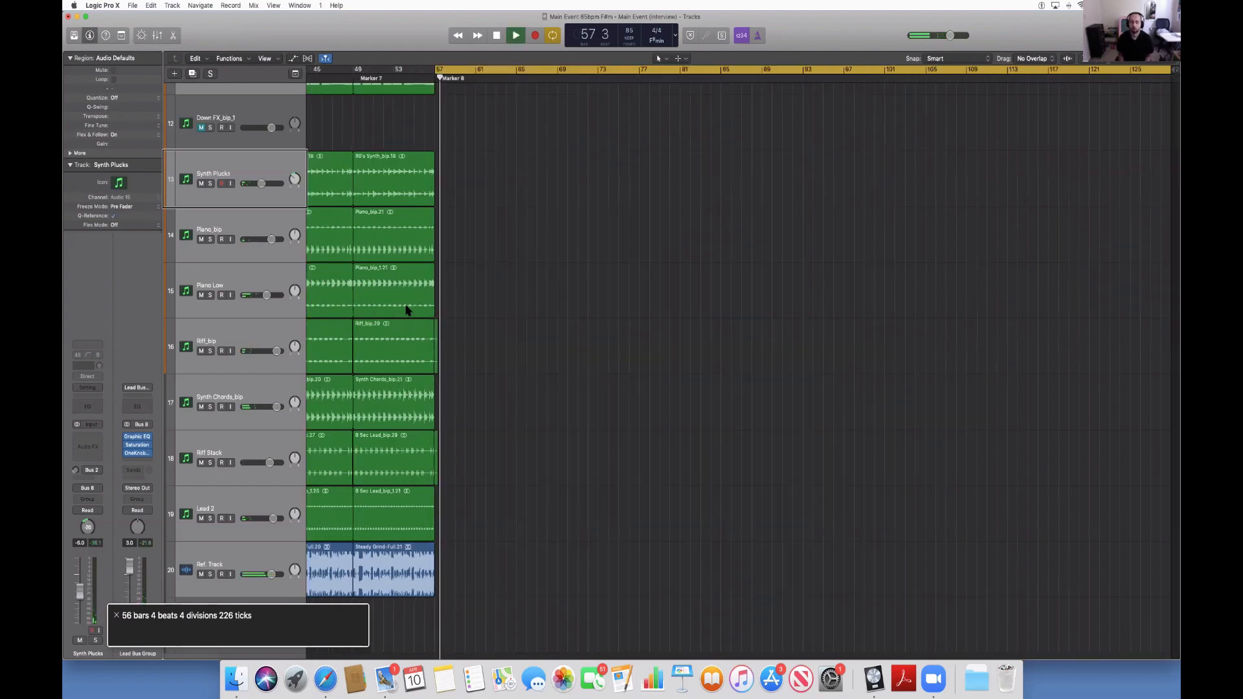
pyautogui.press('Return')
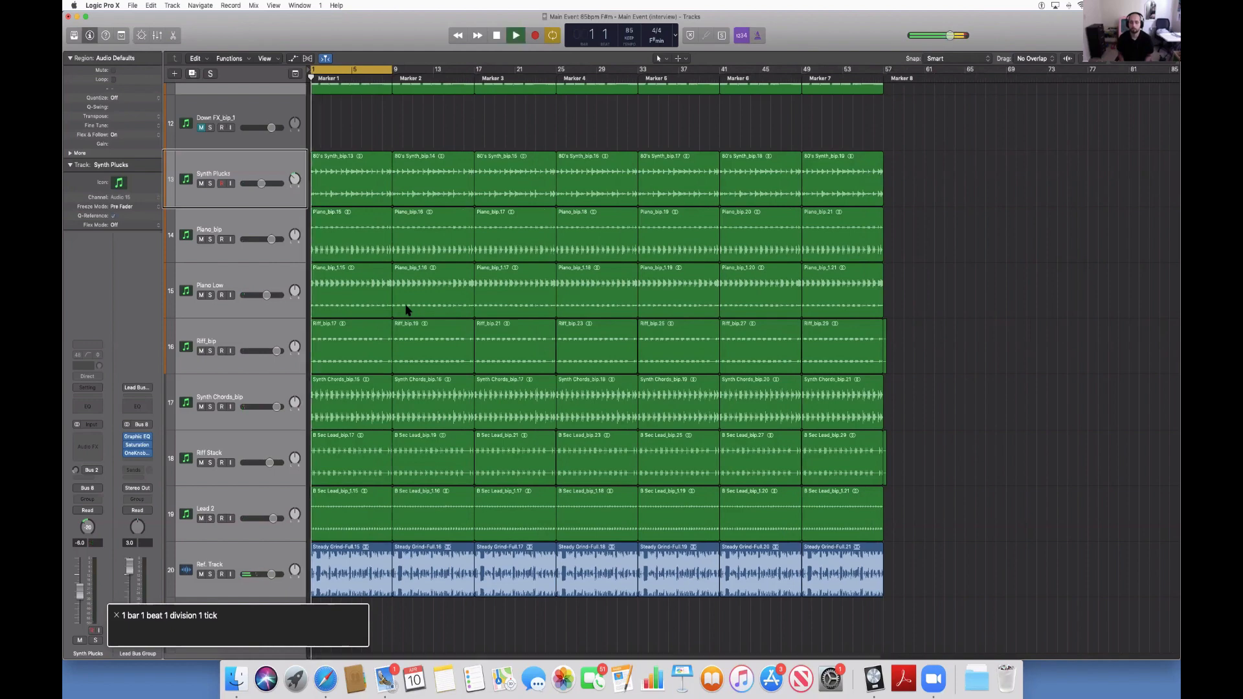
# Delete the Synth Plucks region in the first eight bars while the loop plays.
pyautogui.press('Down')
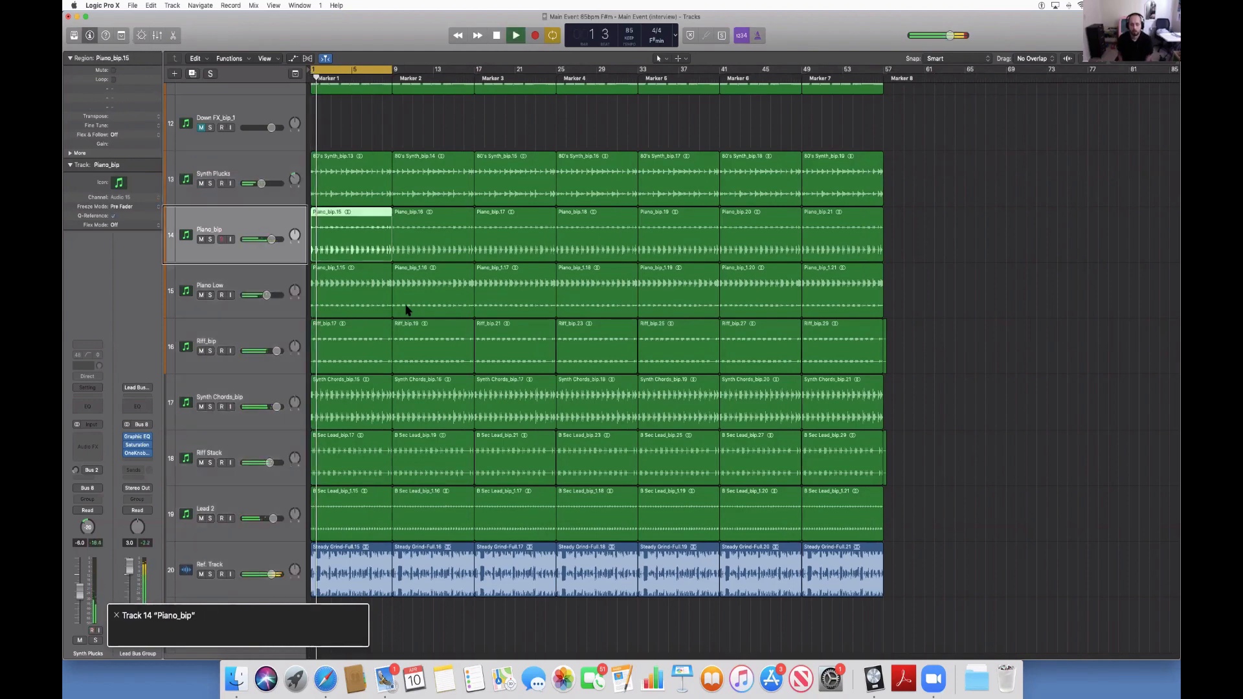
pyautogui.press('Up')
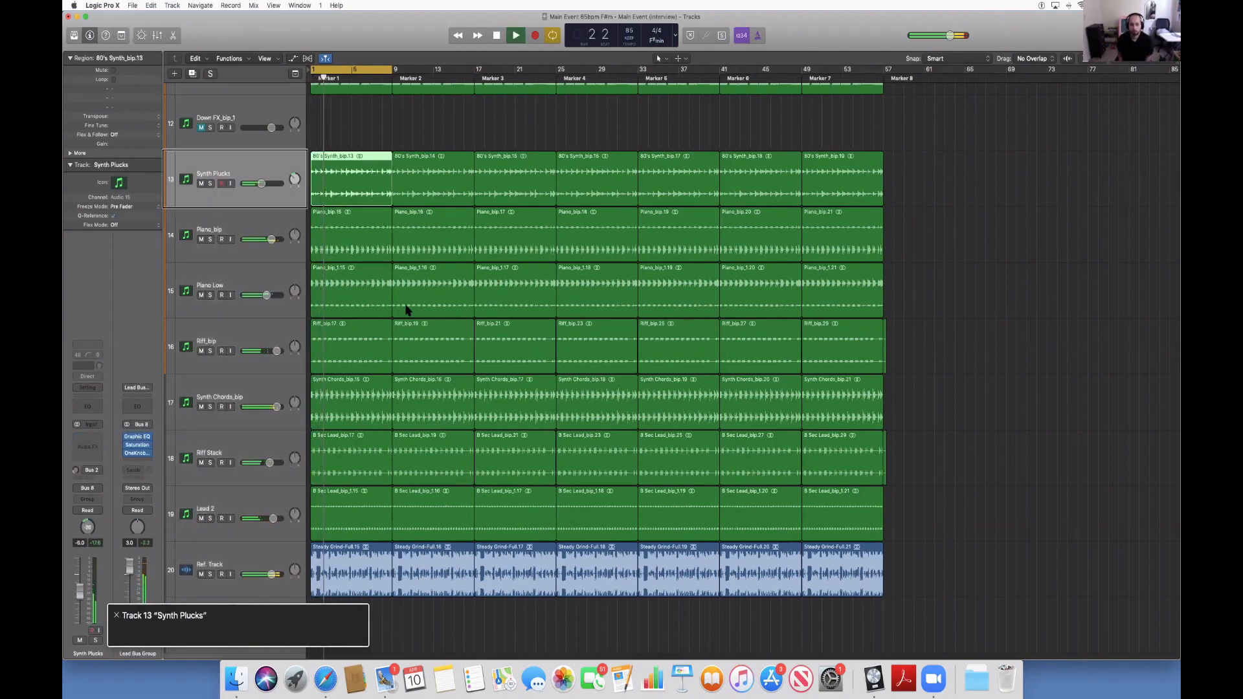
pyautogui.press('Down')
pyautogui.press('Up')
pyautogui.press('Delete')
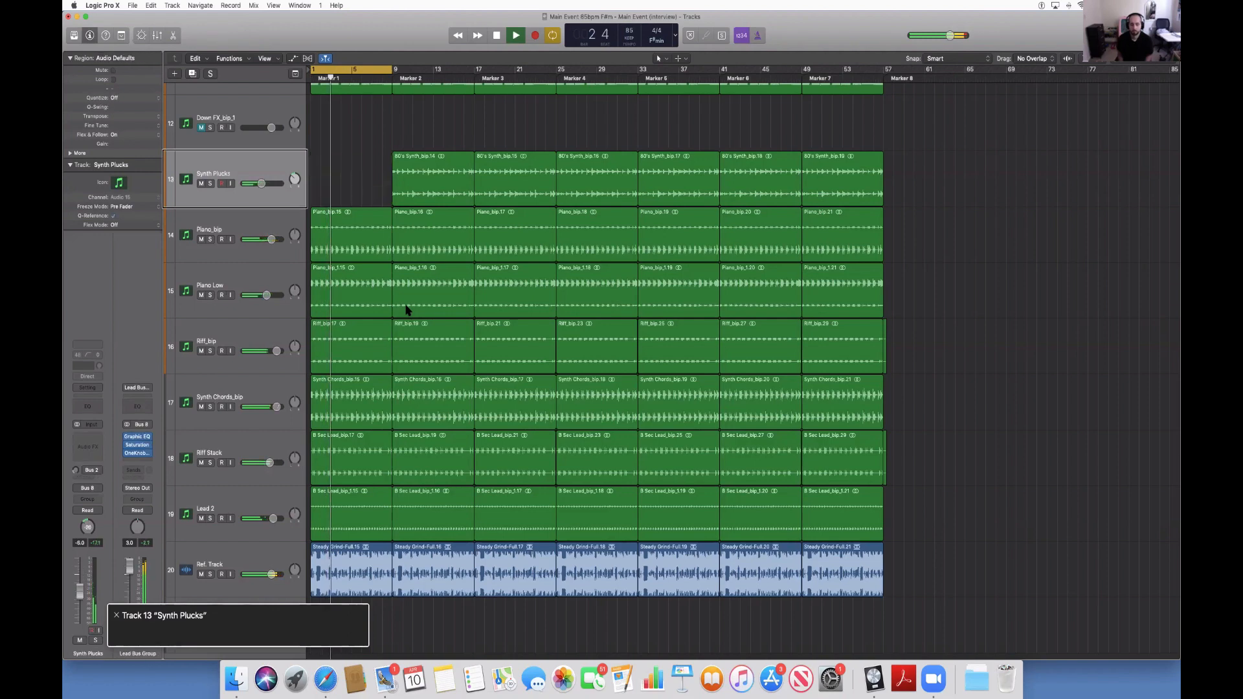
# Restart the loop from bar 1, solo the Piano_bip track briefly, and delete its first eight-bar region.
pyautogui.press('Down')
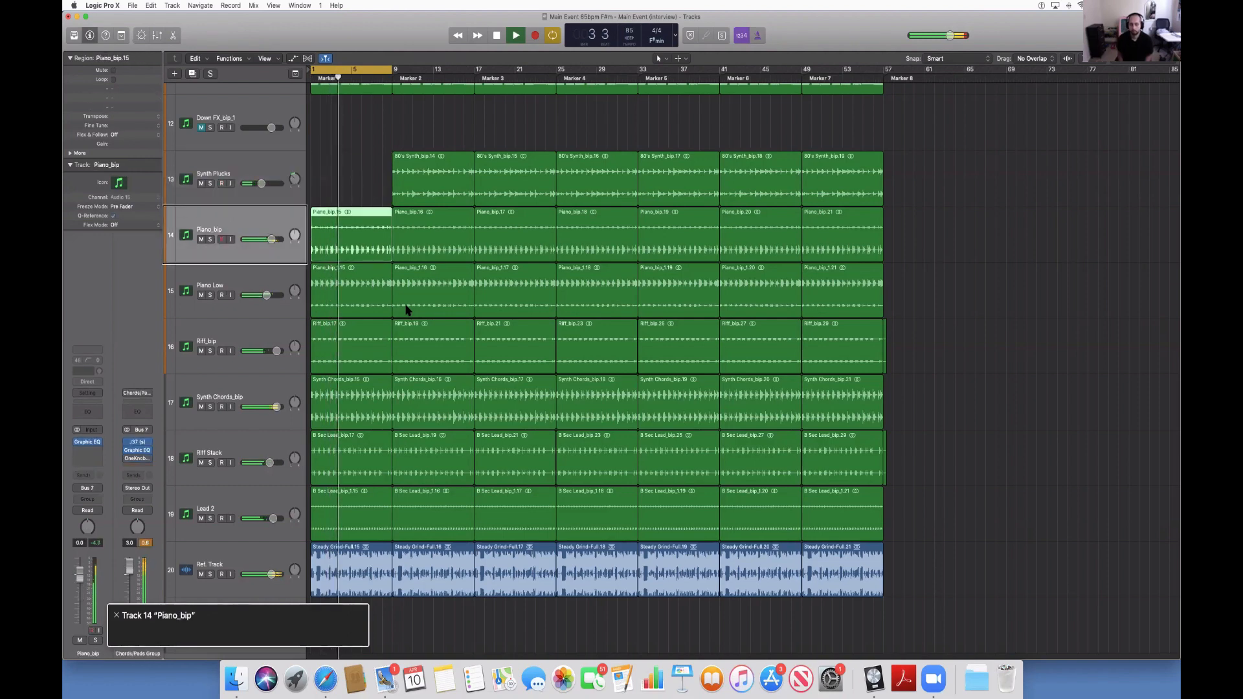
pyautogui.press('space')
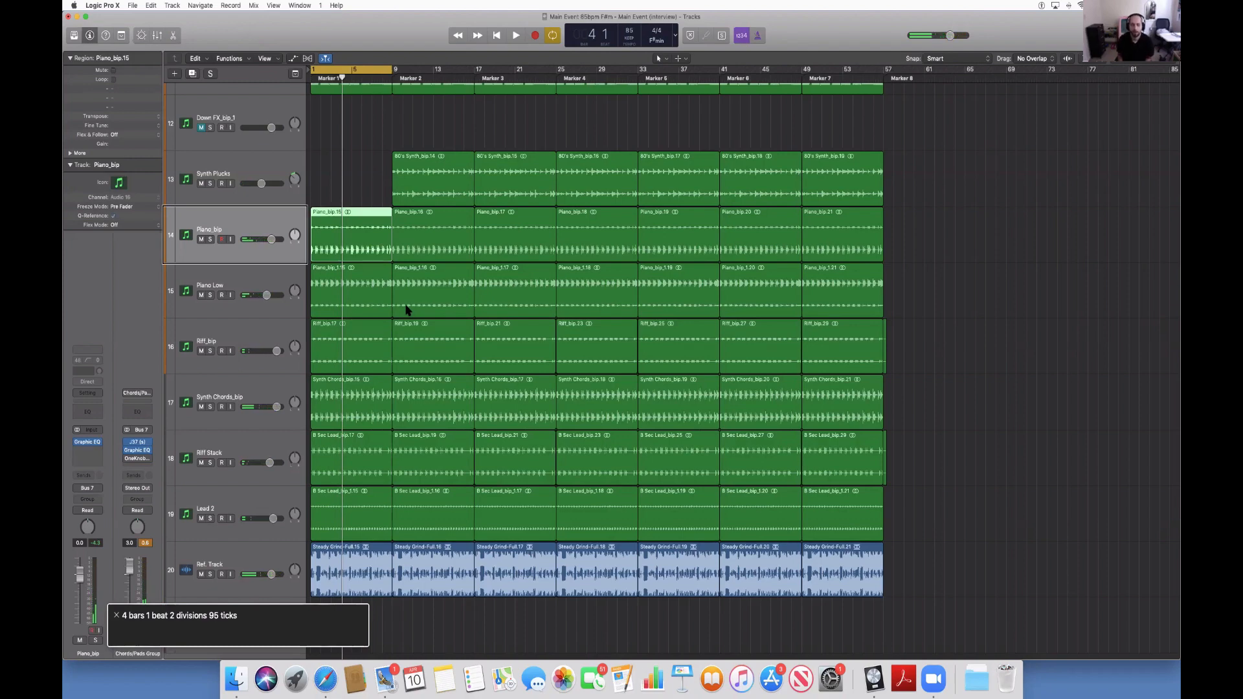
pyautogui.press('Return')
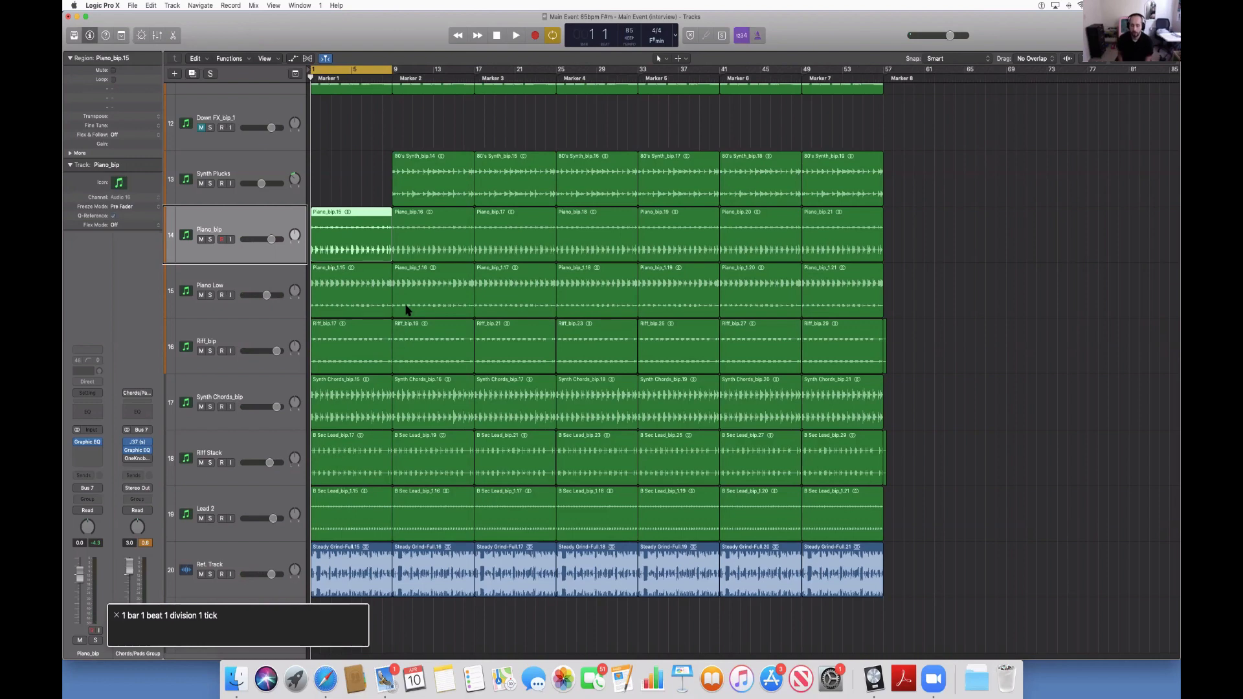
pyautogui.press('Down')
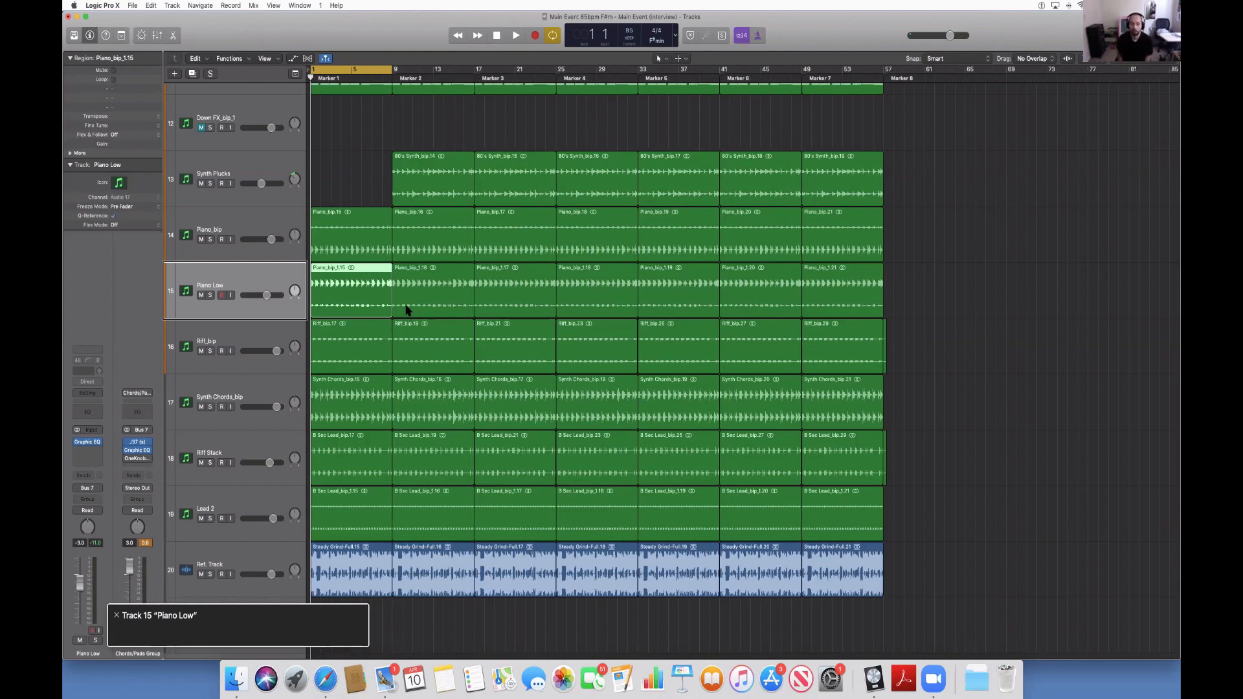
pyautogui.press('Up')
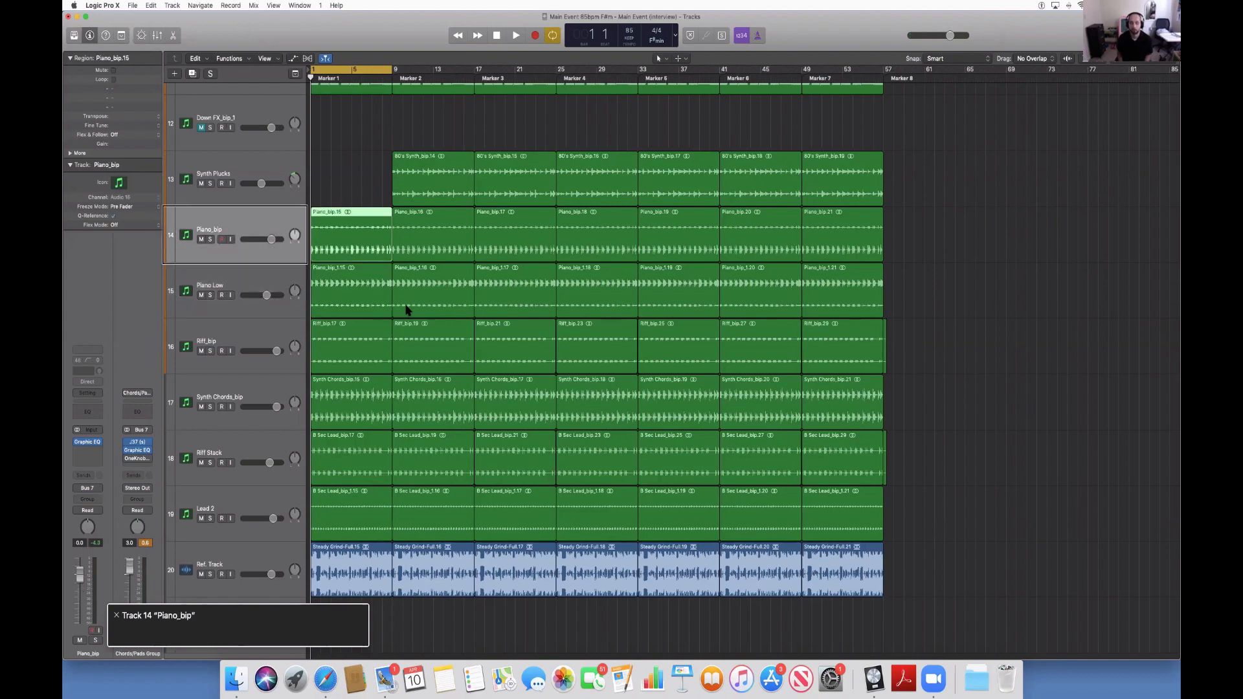
pyautogui.press('Down')
pyautogui.press('Up')
pyautogui.press('space')
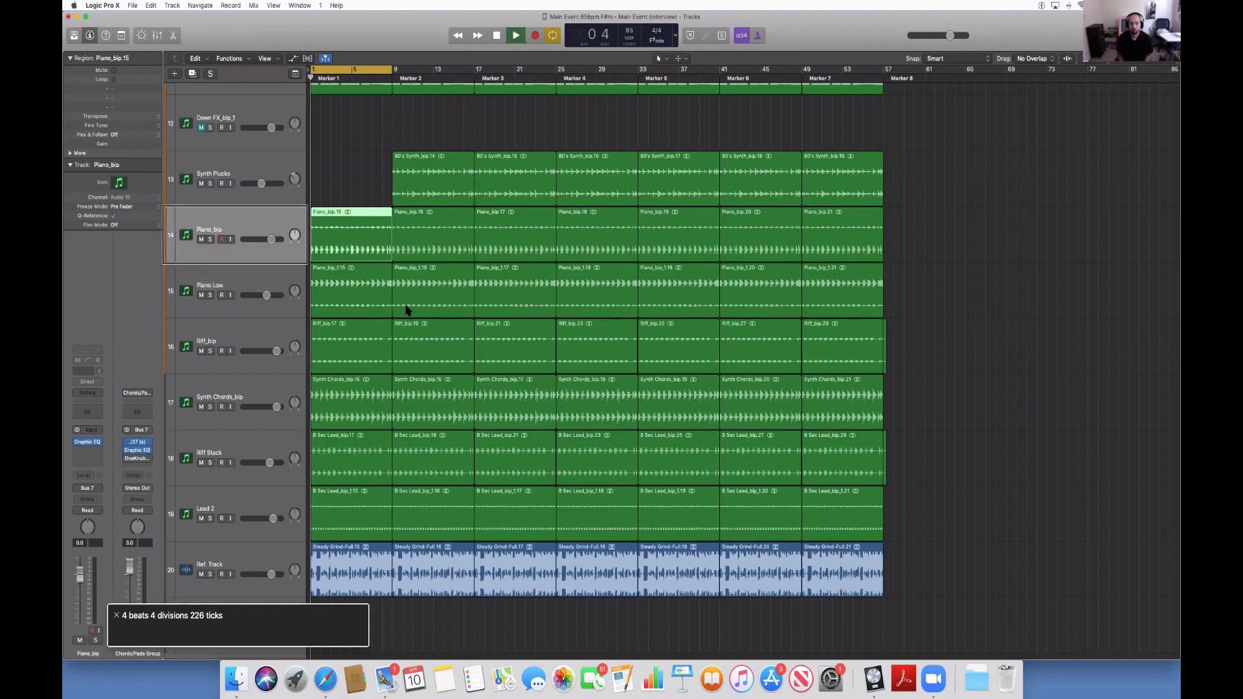
pyautogui.press('s')
pyautogui.press('s')
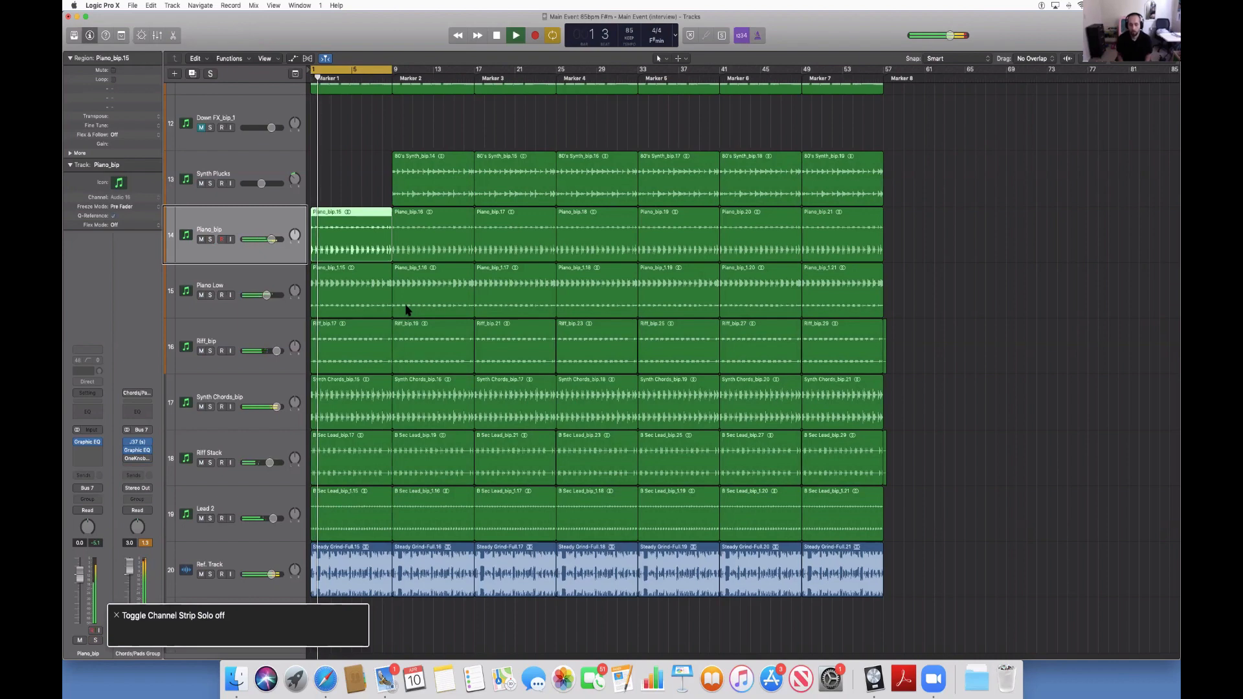
pyautogui.press('Delete')
# Delete the first eight-bar regions of the Piano Low and Riff_bip tracks.
pyautogui.press('Up')
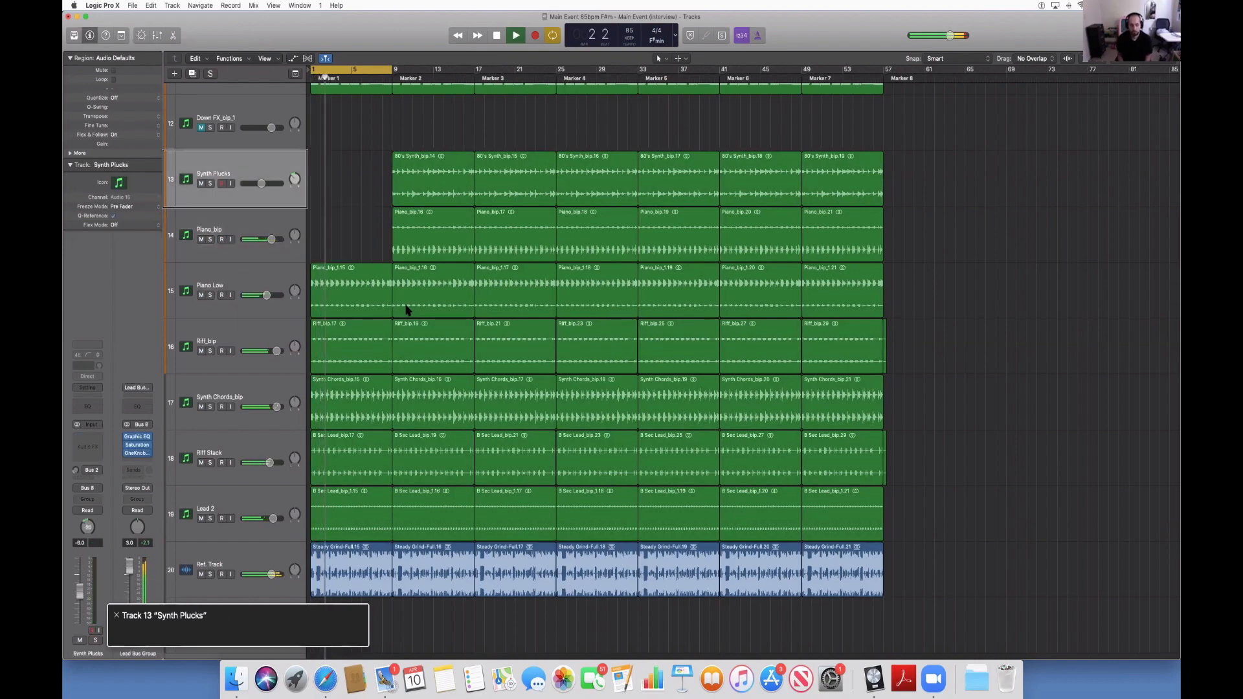
pyautogui.press('Down')
pyautogui.press('Down')
pyautogui.press('Delete')
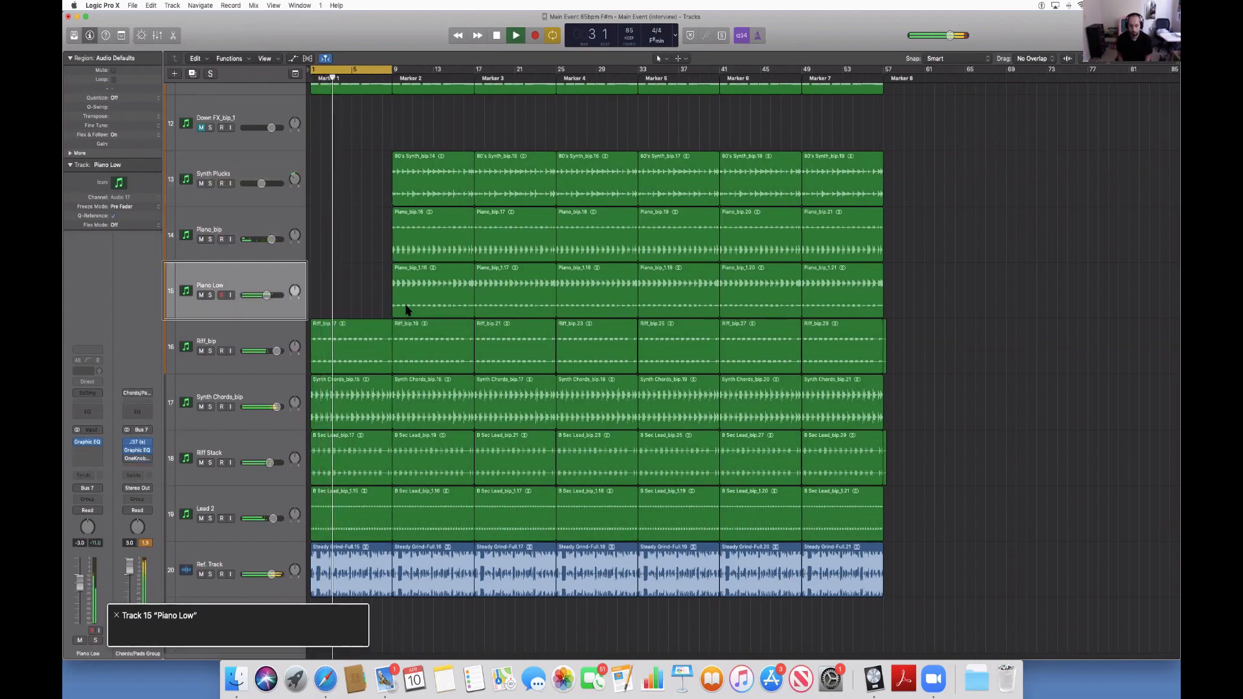
pyautogui.press('Down')
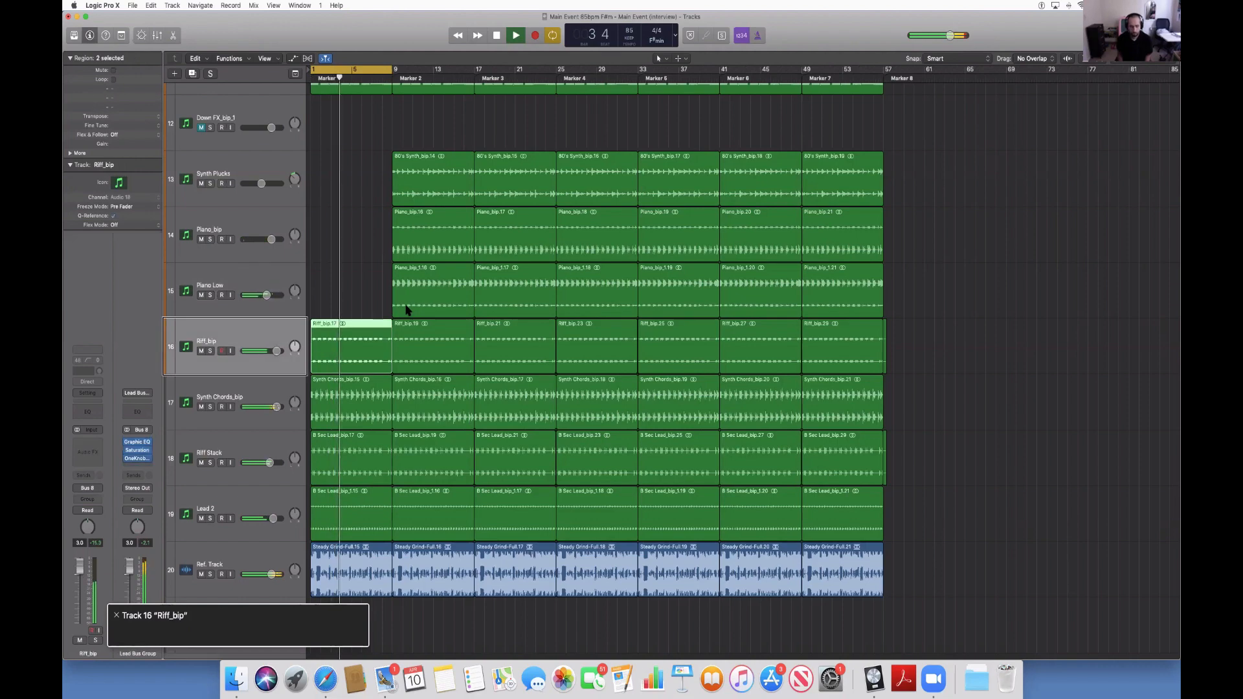
pyautogui.press('Delete')
# Skip the Synth Chords_bip track and delete the first eight-bar regions of the Riff Stack and Lead 2 tracks.
pyautogui.press('Down')
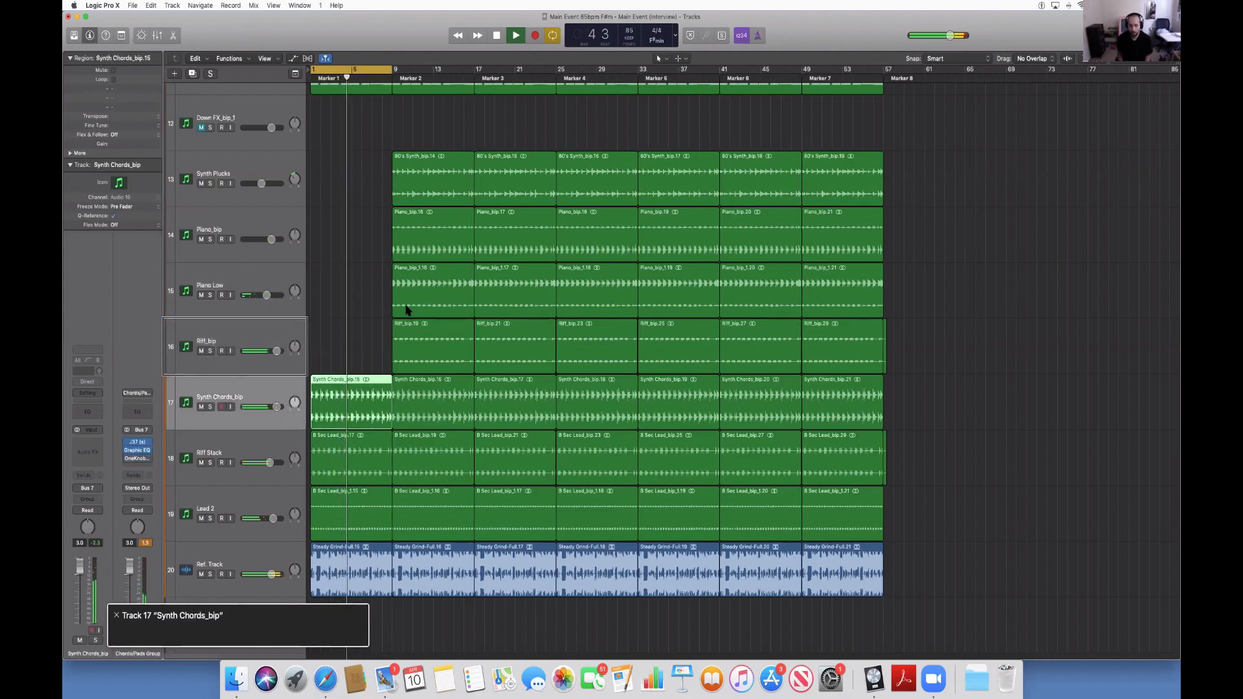
pyautogui.press('Down')
pyautogui.press('Delete')
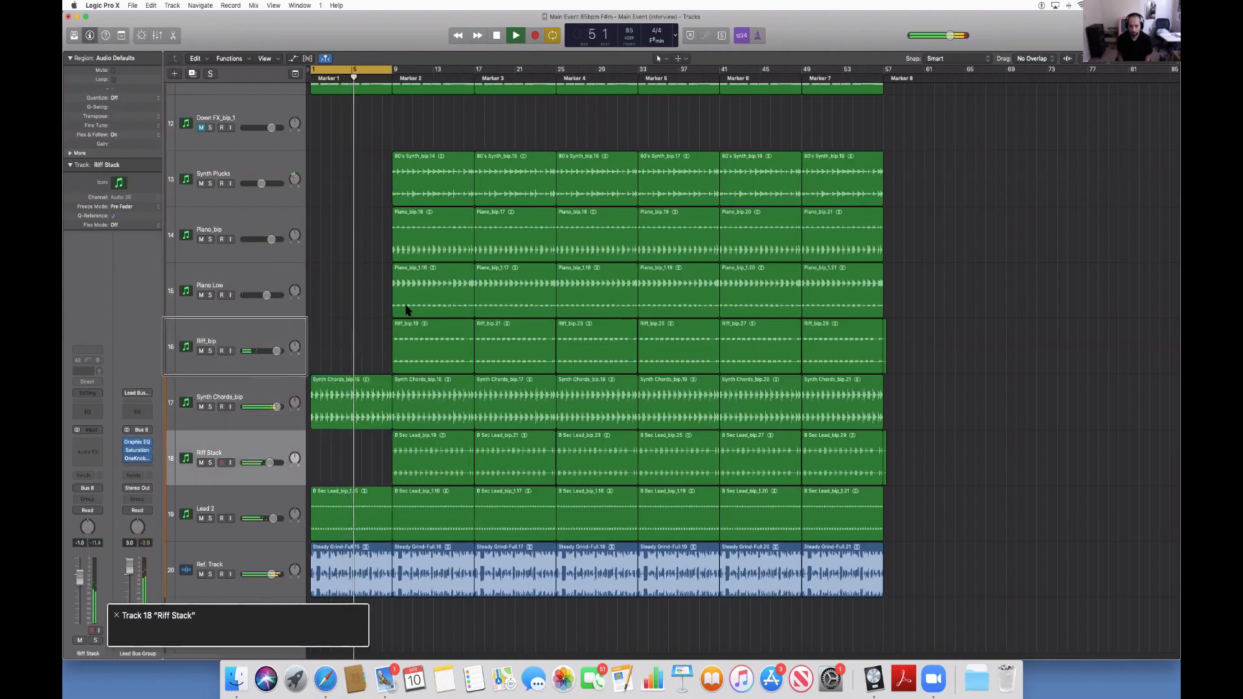
pyautogui.press('Down')
pyautogui.press('Delete')
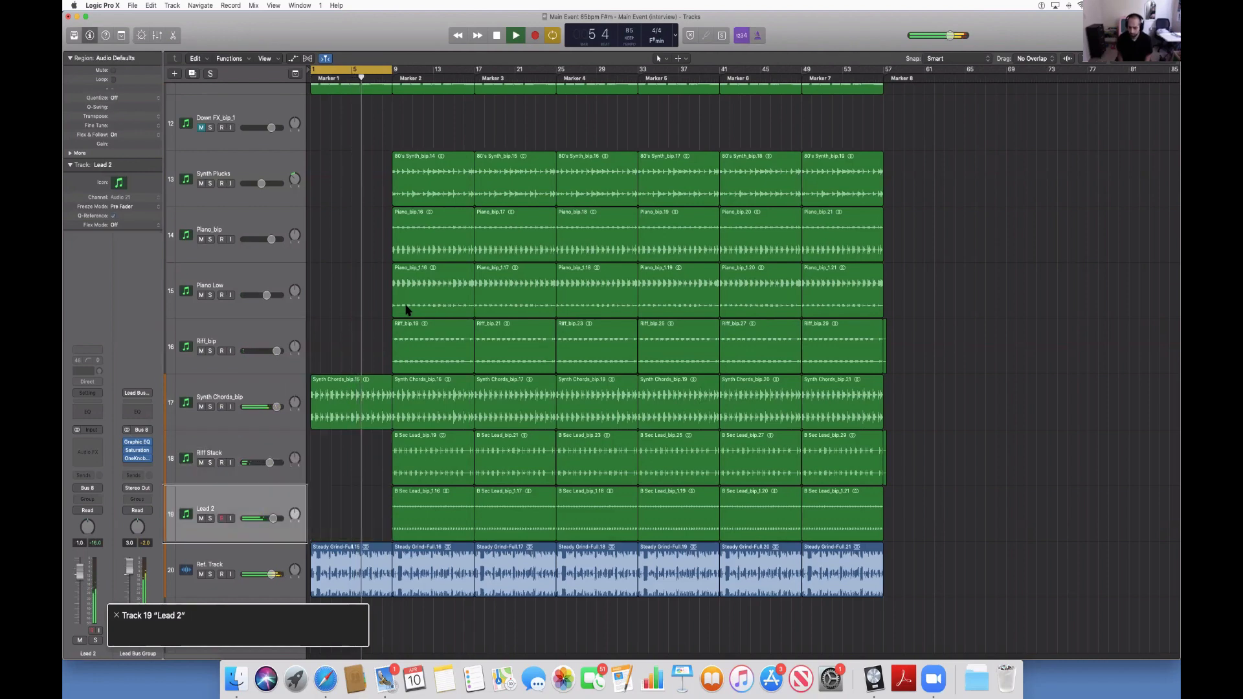
# Go up to the drum tracks and delete the first eight-bar regions of Hi-hats_bip and Percussion_bip.
pyautogui.press('Up')
pyautogui.press('Up')
pyautogui.press('Up')
pyautogui.press('Up')
pyautogui.press('Up')
pyautogui.press('Up')
pyautogui.press('Up')
pyautogui.press('Up')
pyautogui.press('Up')
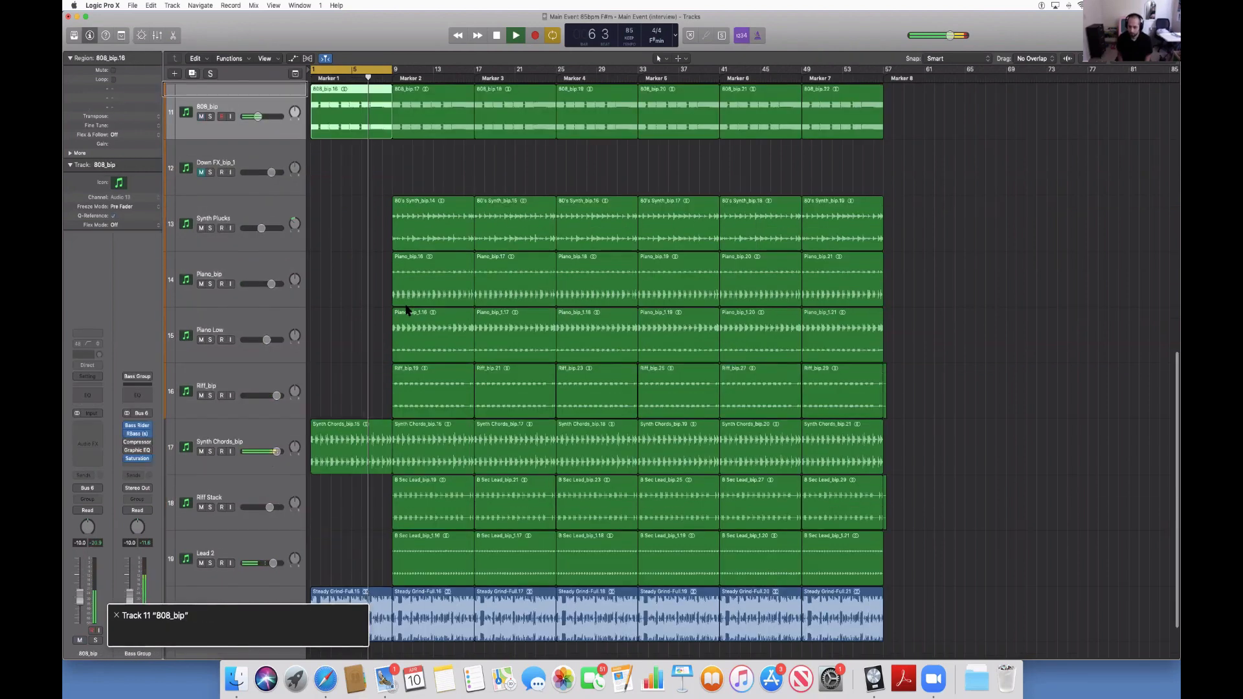
pyautogui.press('Up')
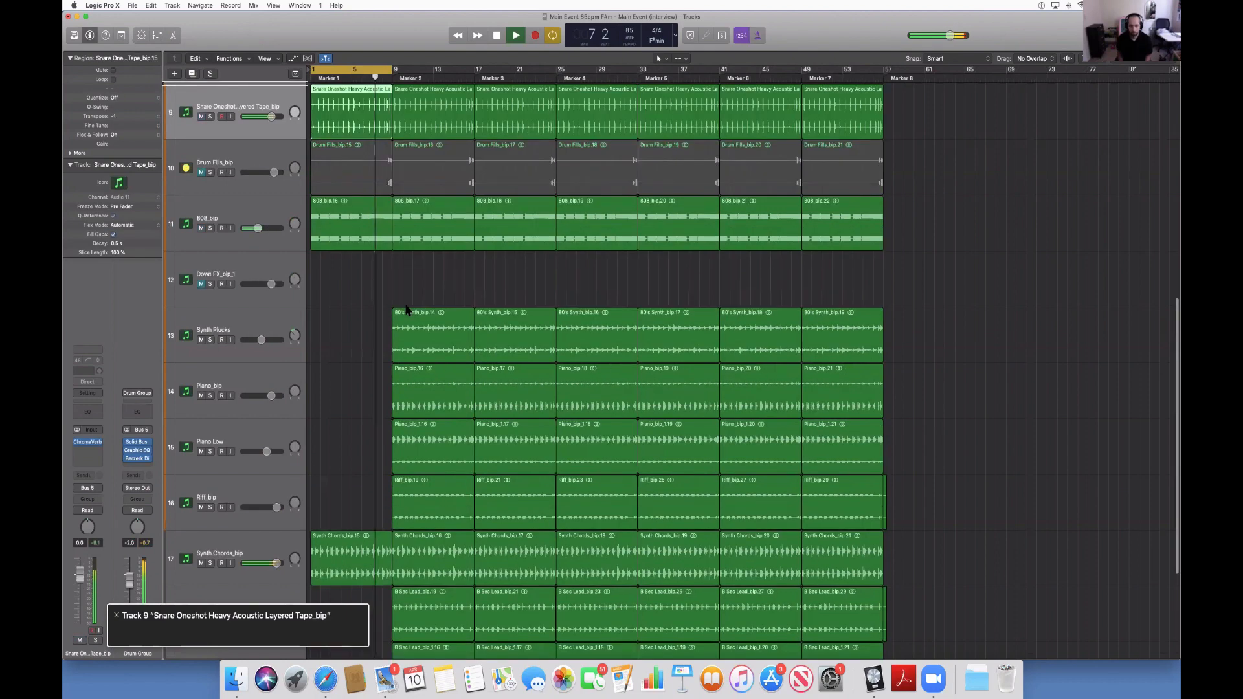
pyautogui.press('Up')
pyautogui.press('Up')
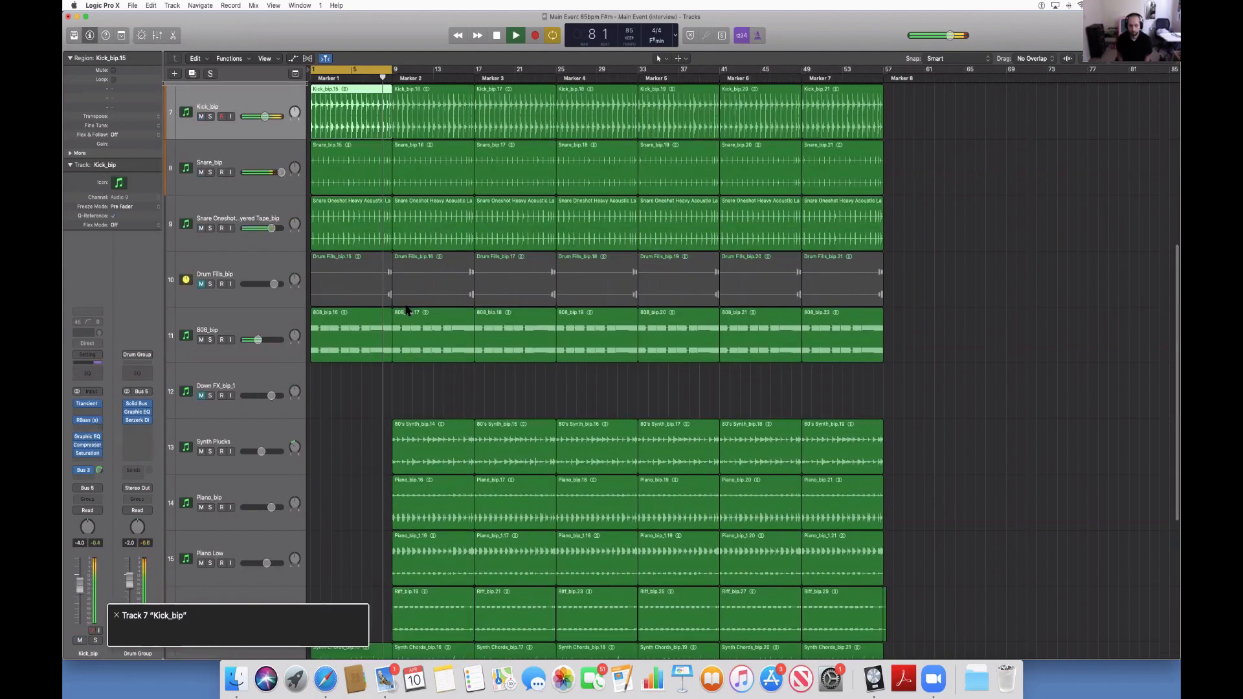
pyautogui.press('Up')
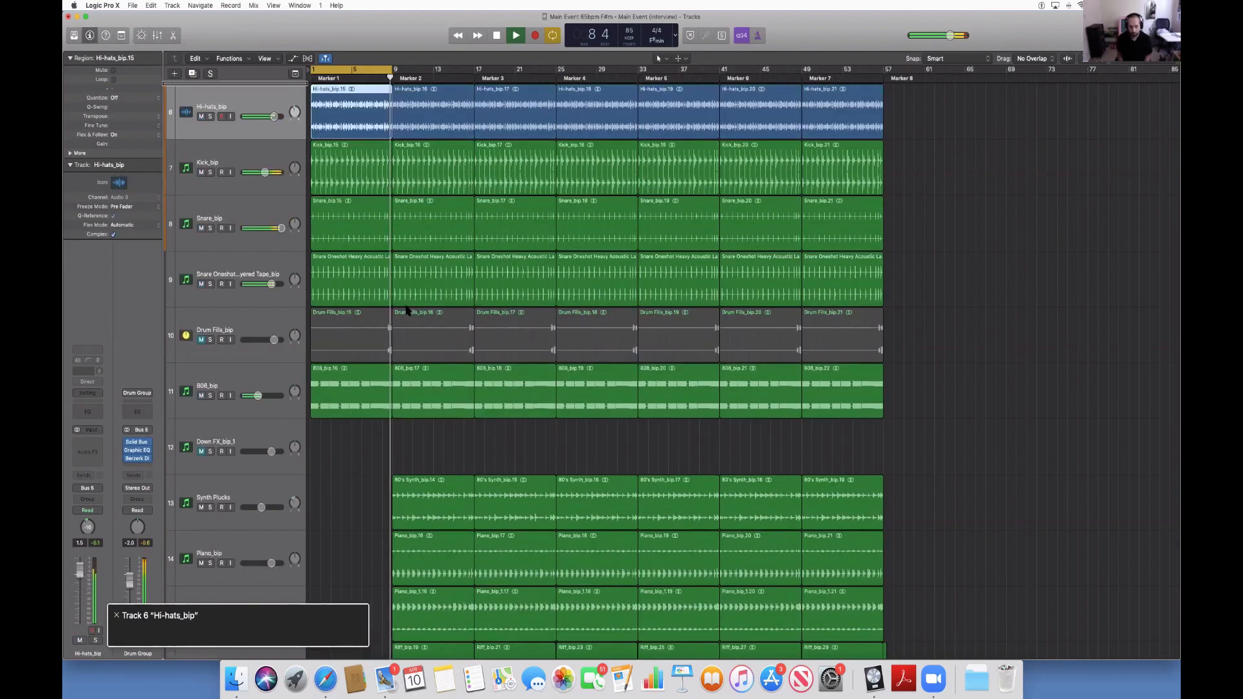
pyautogui.press('Up')
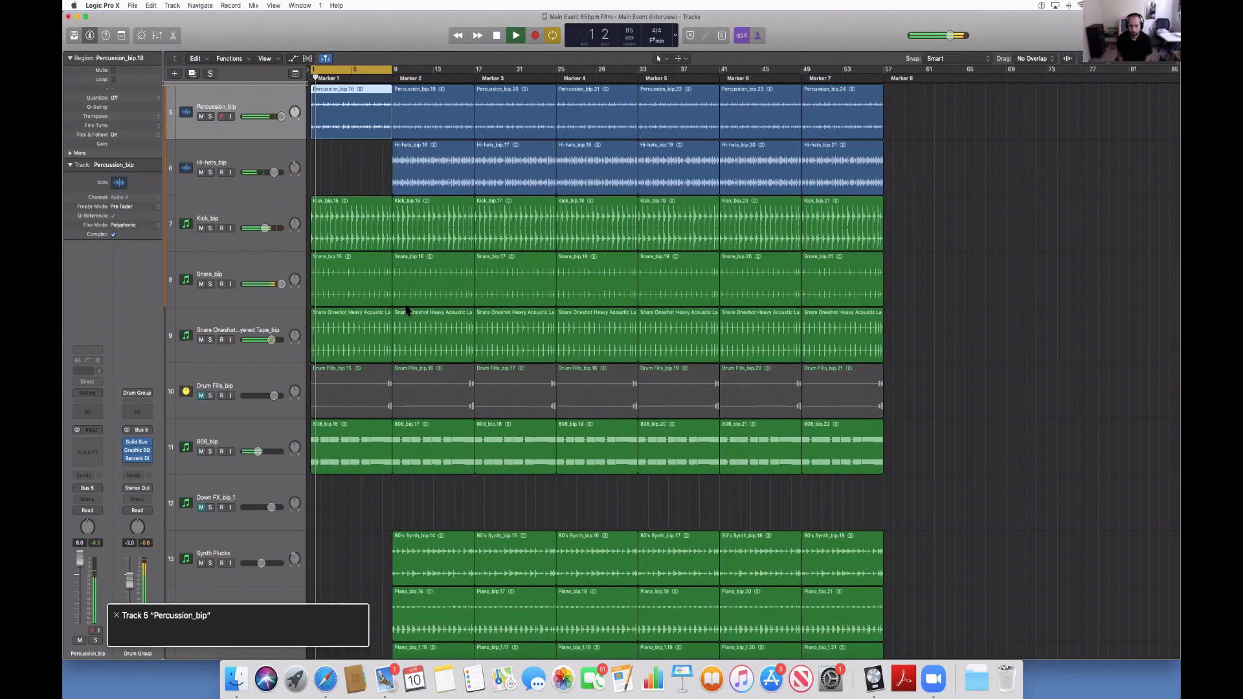
pyautogui.press('Delete')
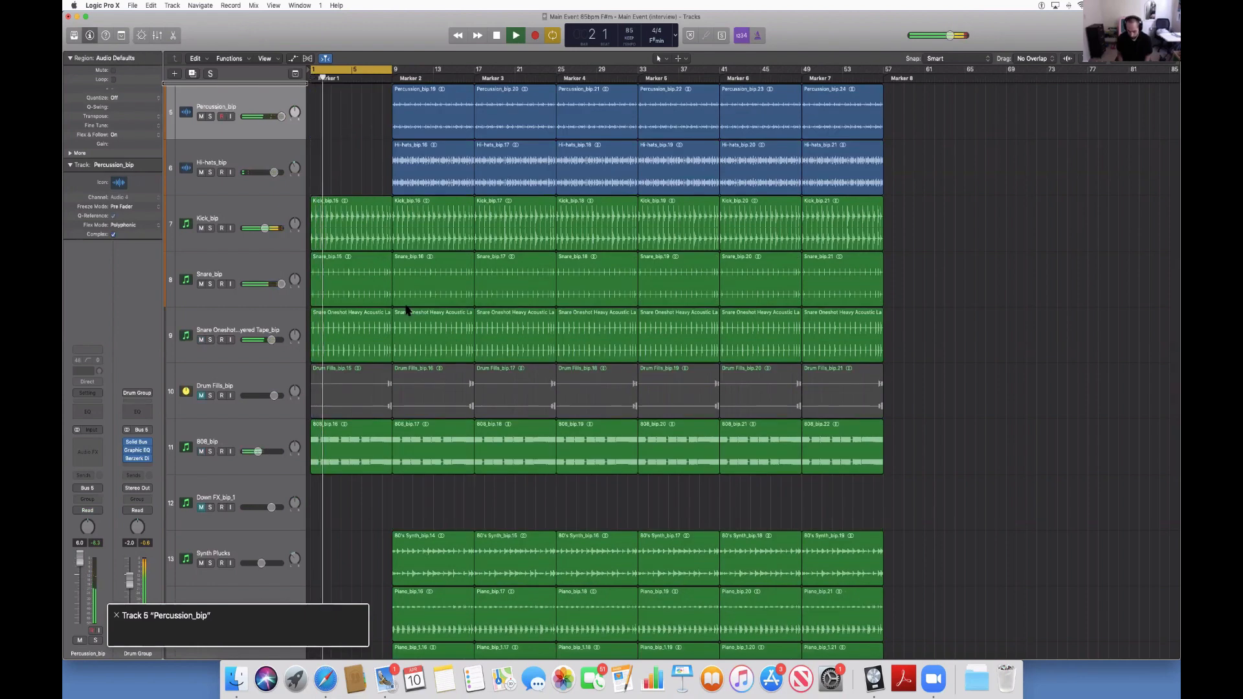
# Check the tracks above Percussion_bip, go back down to Kick_bip, and delete its first eight-bar region.
pyautogui.press('Up')
pyautogui.press('Up')
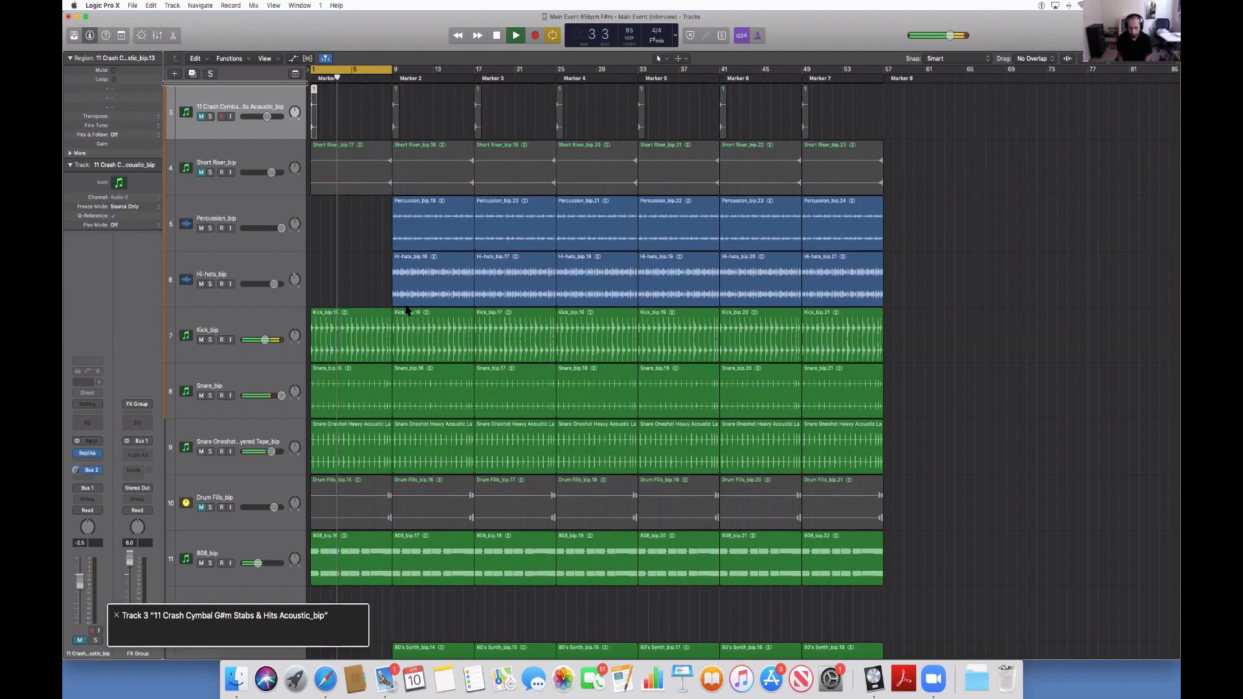
pyautogui.press('Down')
pyautogui.press('Down')
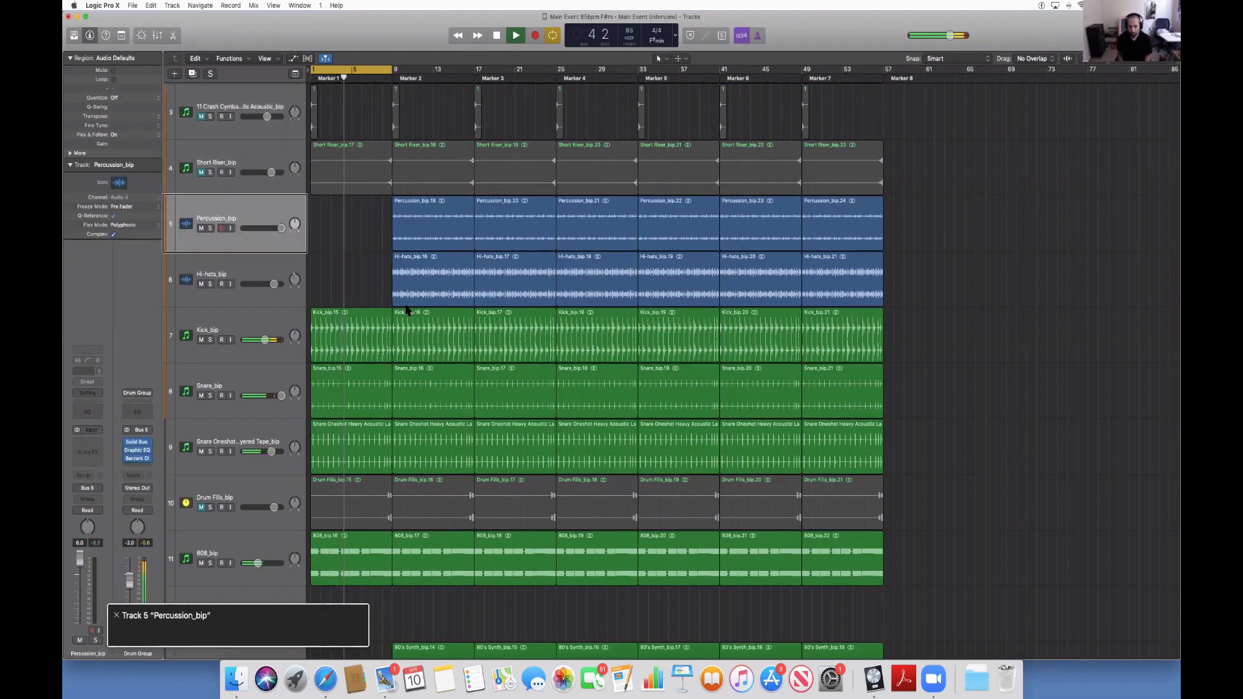
pyautogui.press('Down')
# Delete the first eight-bar regions of the Snare_bip and Snare Oneshot Heavy Acoustic Layered Tape_bip tracks.
pyautogui.press('Down')
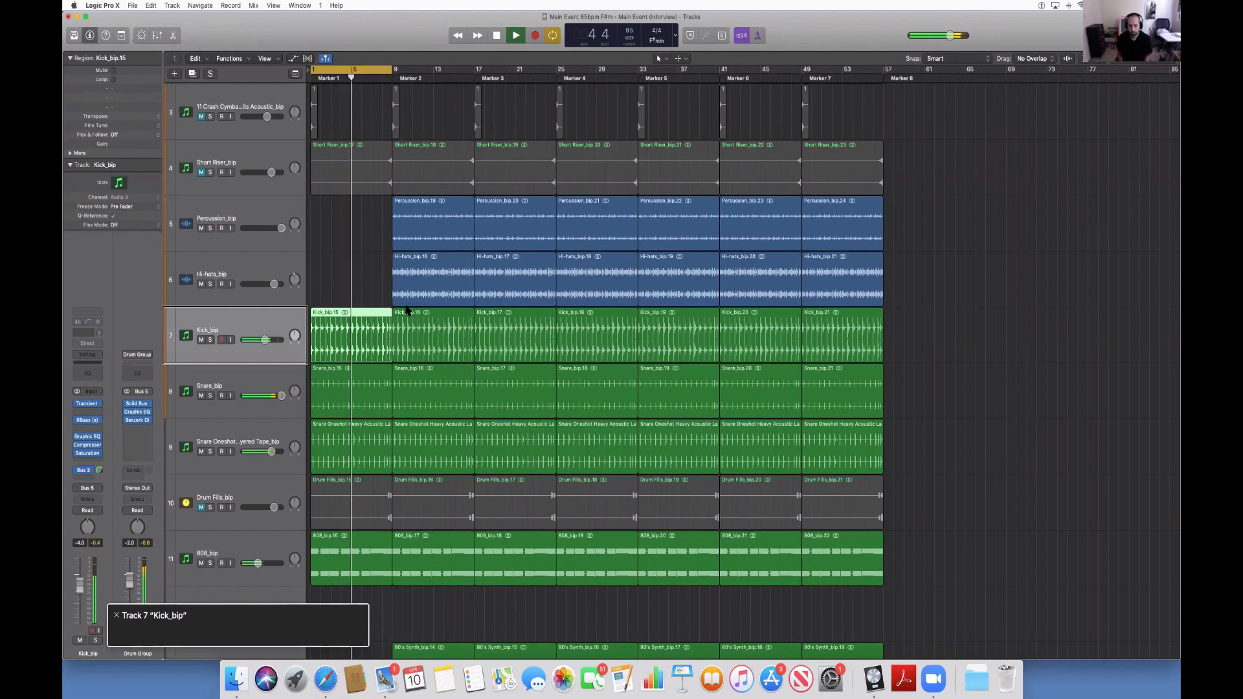
pyautogui.press('Delete')
pyautogui.press('Down')
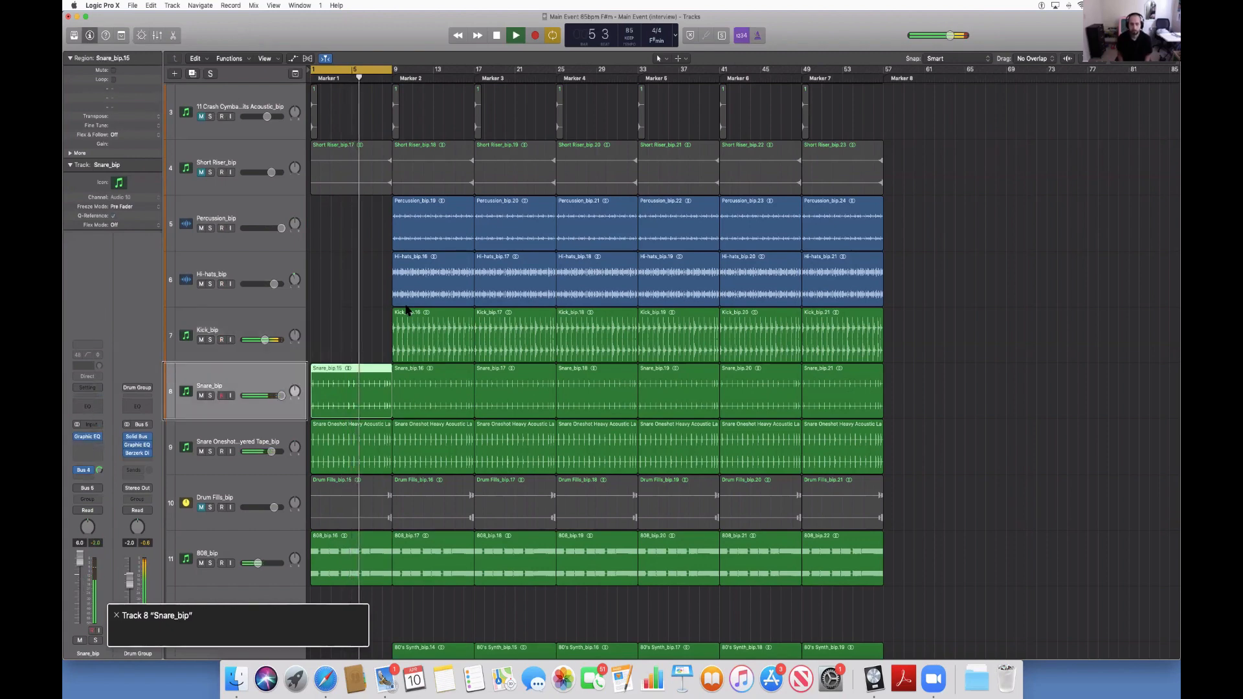
pyautogui.press('Delete')
pyautogui.press('Down')
pyautogui.press('Delete')
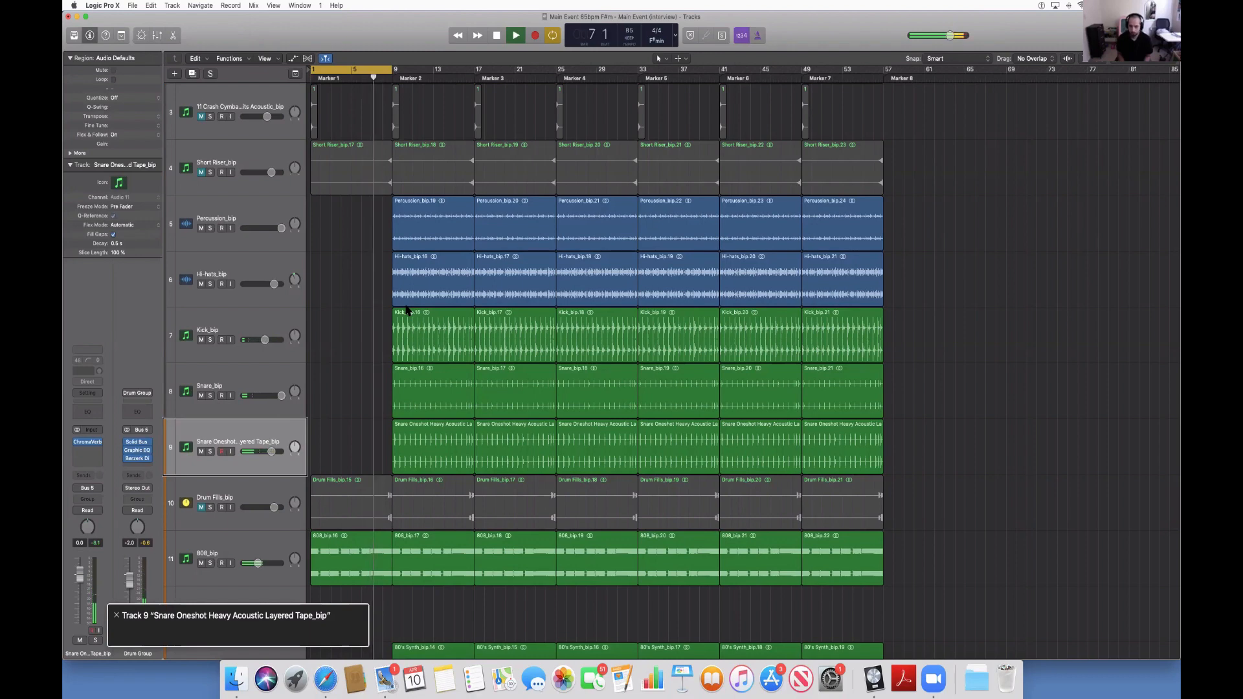
# Delete the first eight-bar region of the 808_bip track and stop playback.
pyautogui.press('Down')
pyautogui.press('Down')
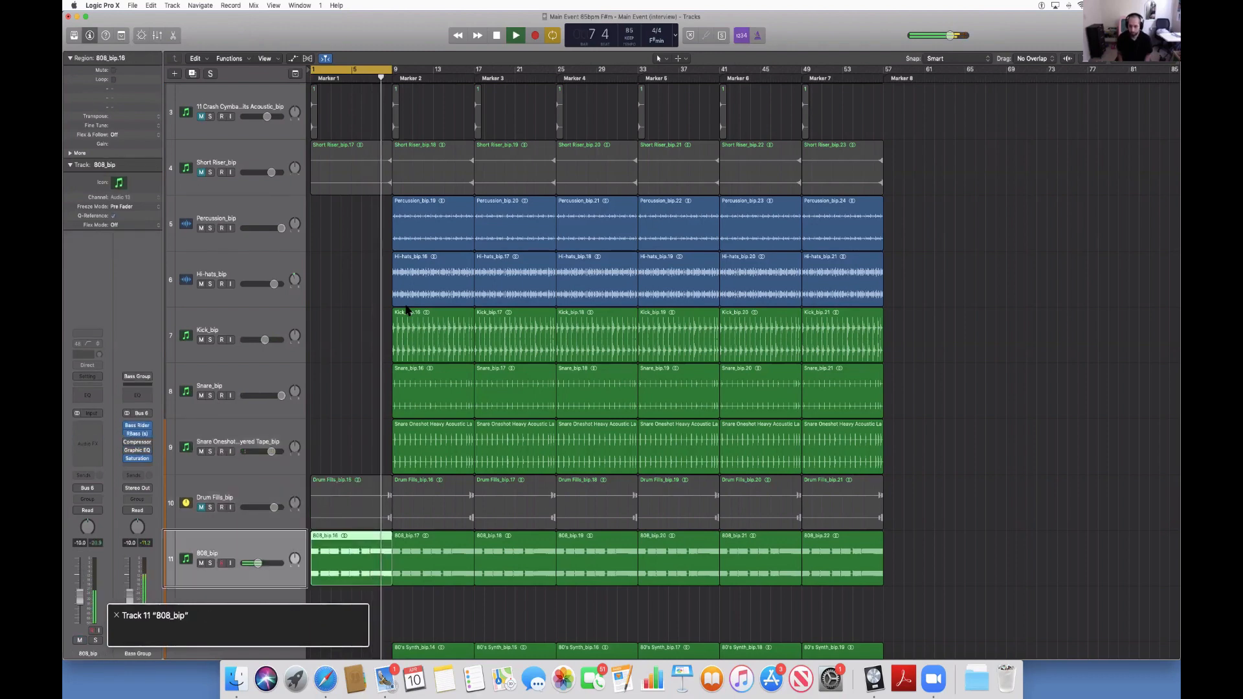
pyautogui.press('Delete')
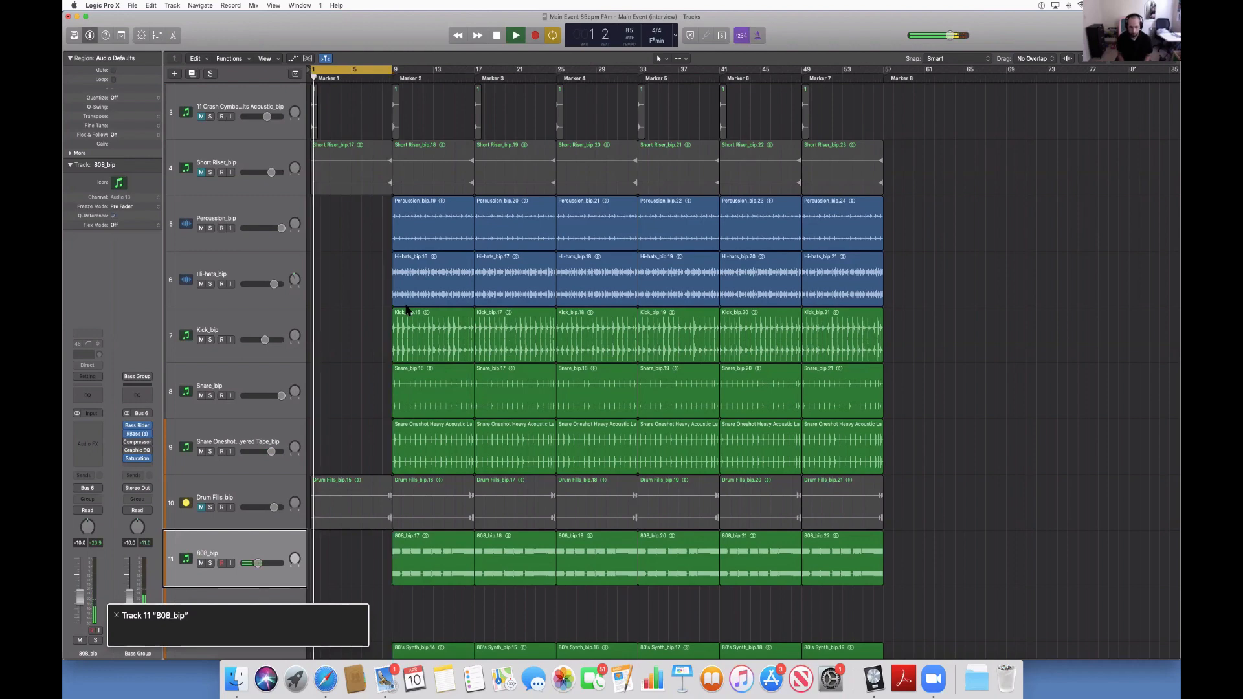
pyautogui.press('space')
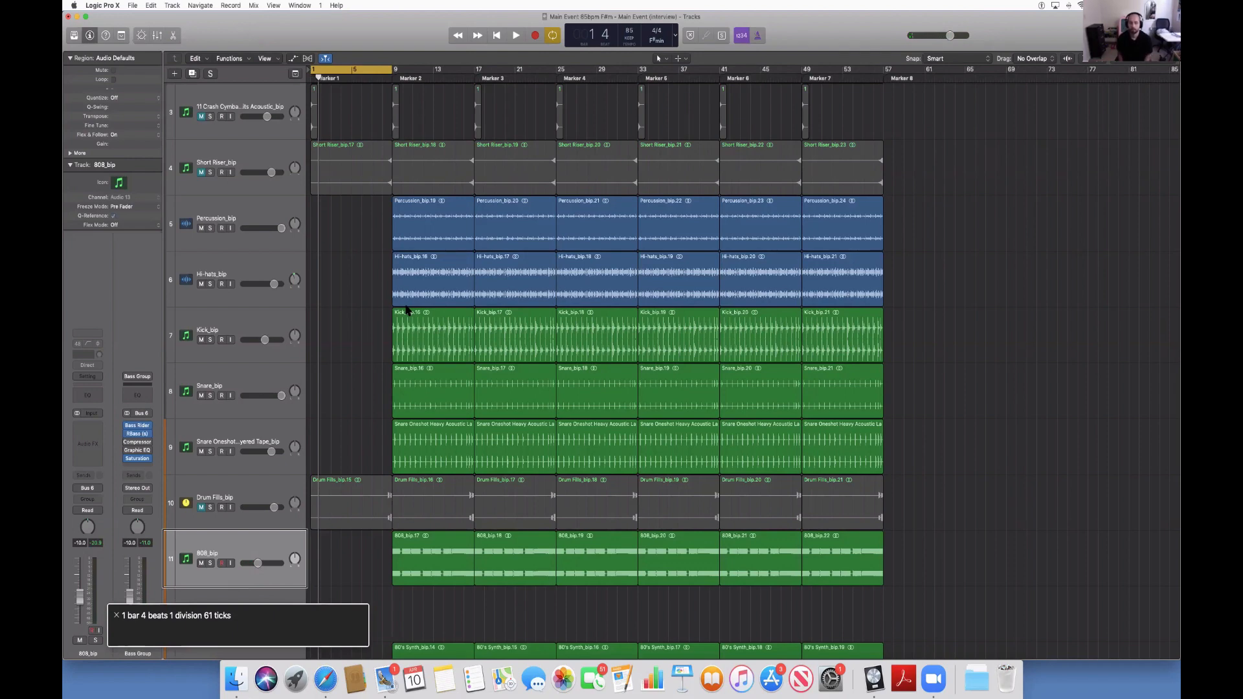
# Play back the opening section from Marker 1 and stop playback.
pyautogui.hotkey('alt', '.')
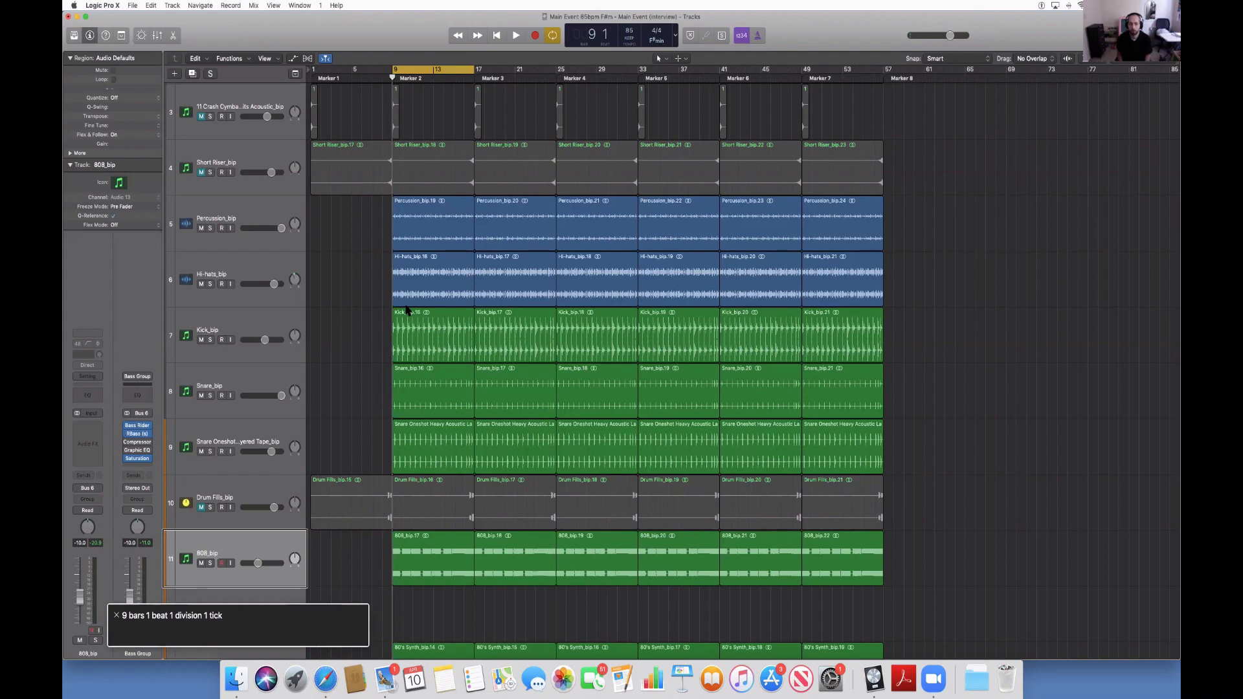
pyautogui.hotkey('alt', ',')
pyautogui.press('space')
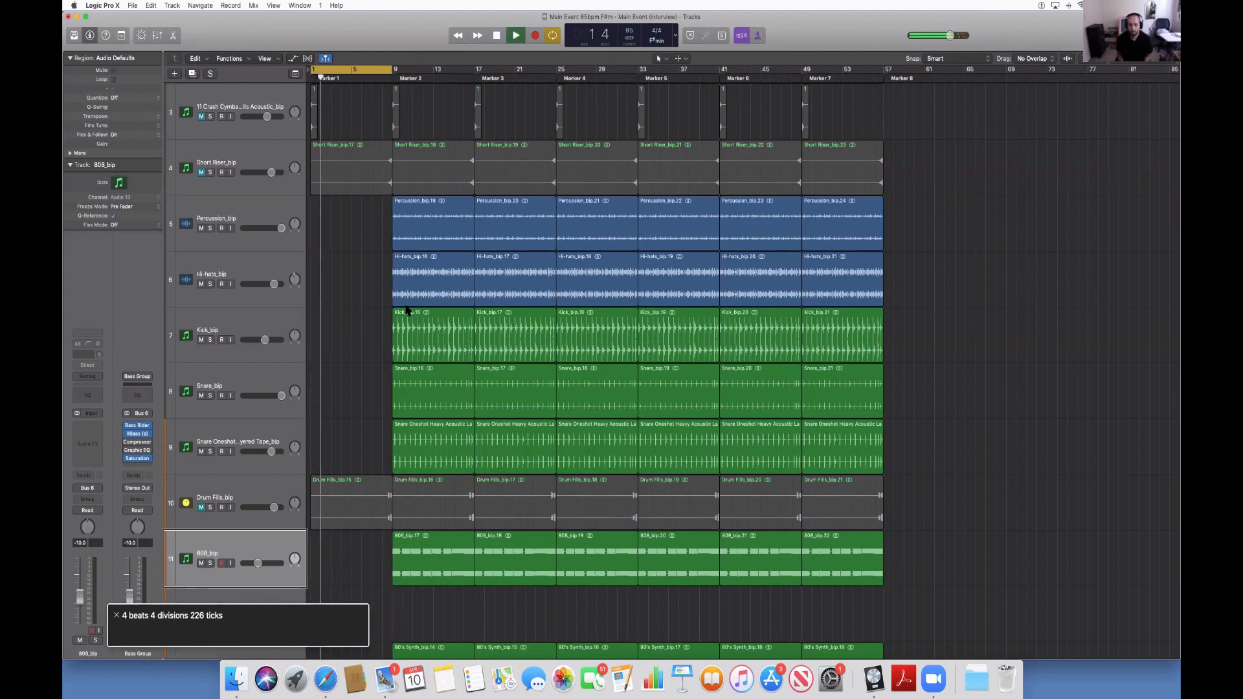
pyautogui.press('space')
# Play the section at Marker 2 and review the tracks between Kick_bip and Piano Low for layers to remove.
pyautogui.hotkey('alt', '.')
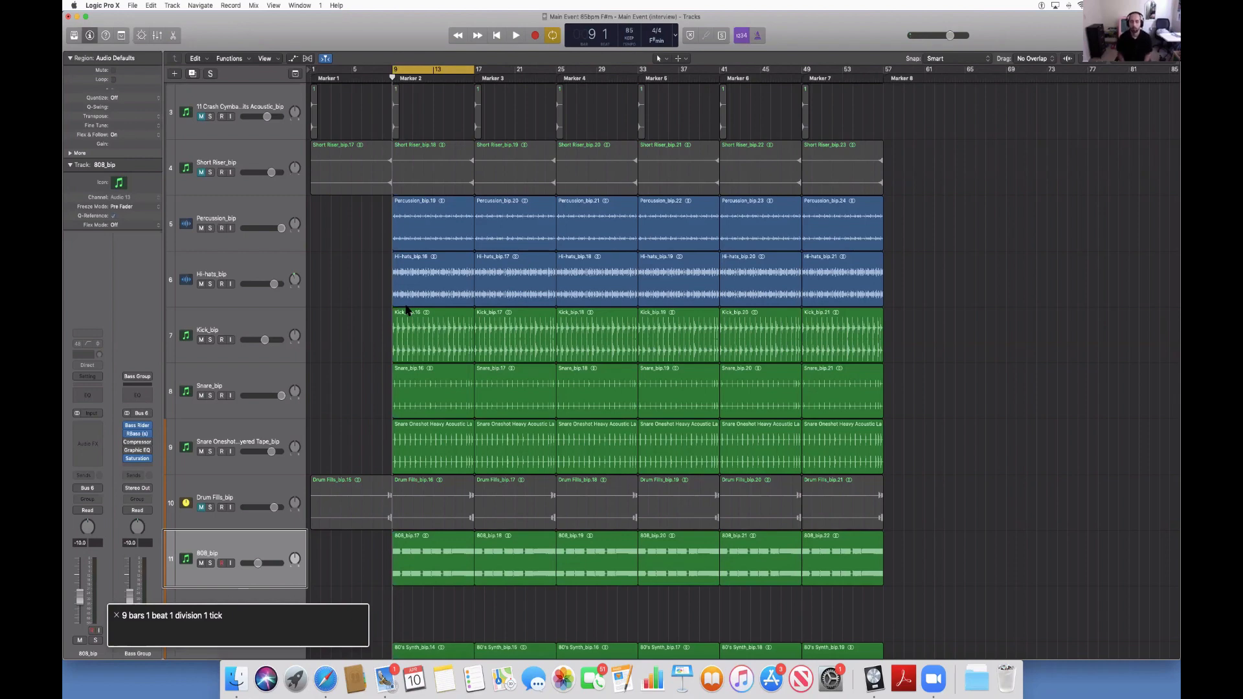
pyautogui.press('space')
pyautogui.press('Down')
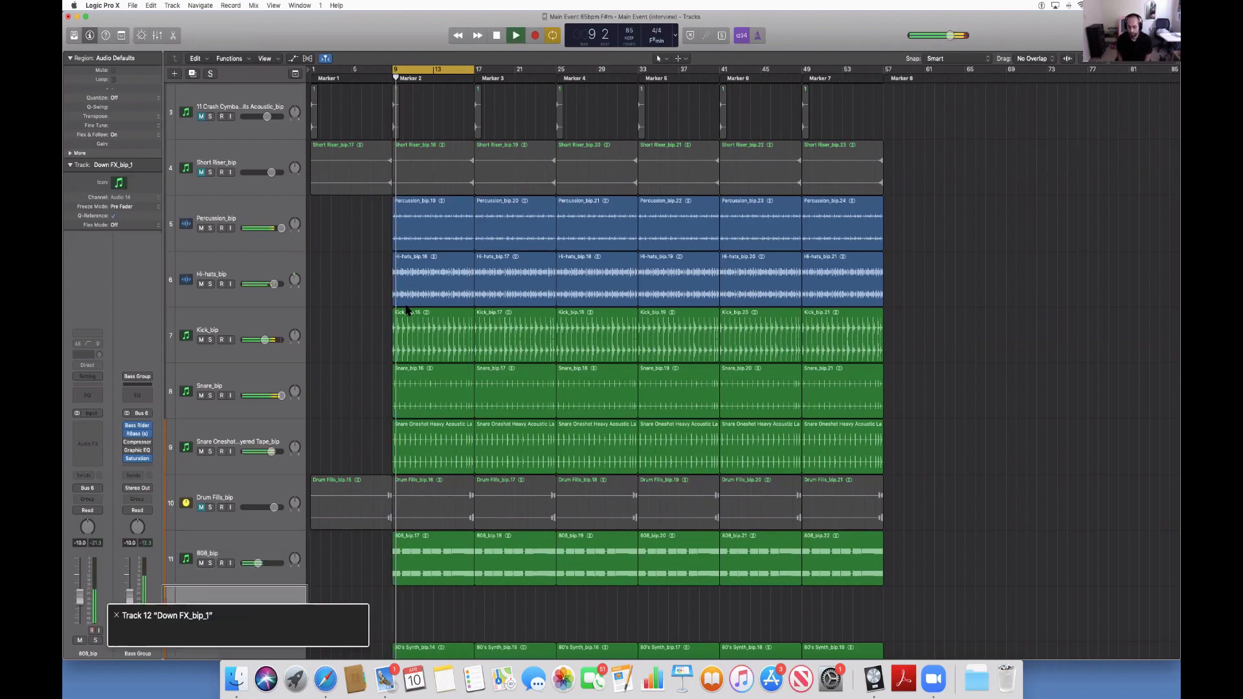
pyautogui.press('Down')
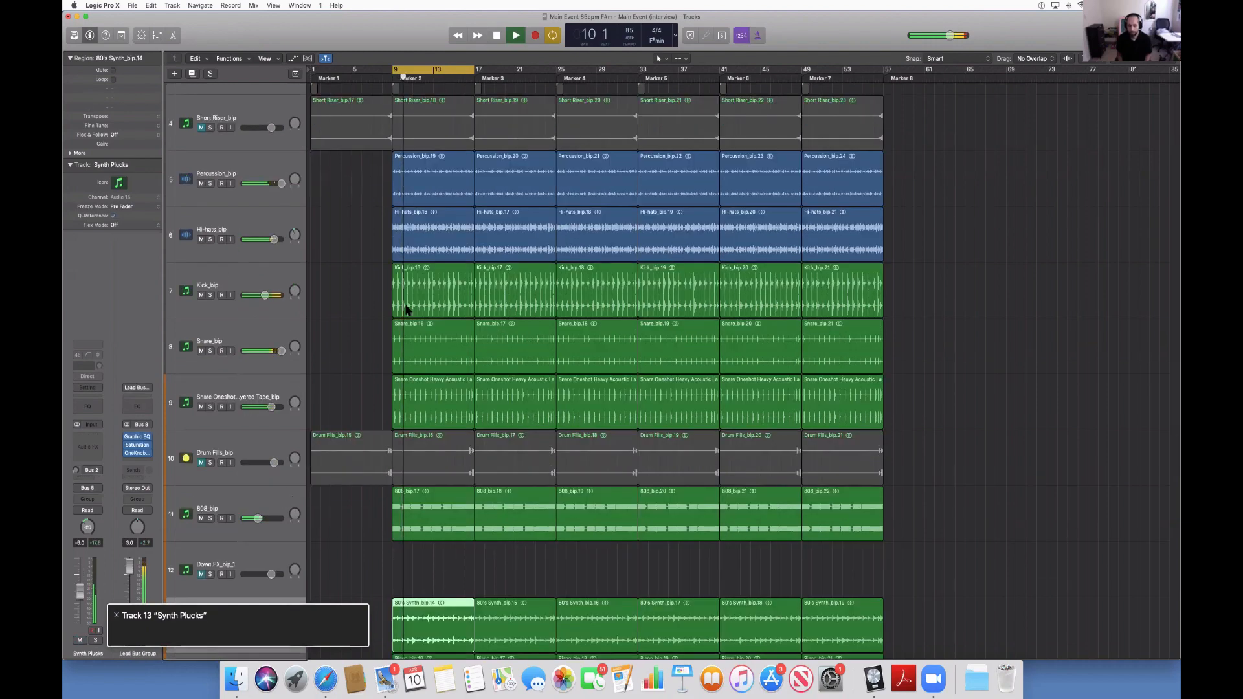
pyautogui.press('Down')
pyautogui.press('Down')
pyautogui.press('Up')
pyautogui.press('Up')
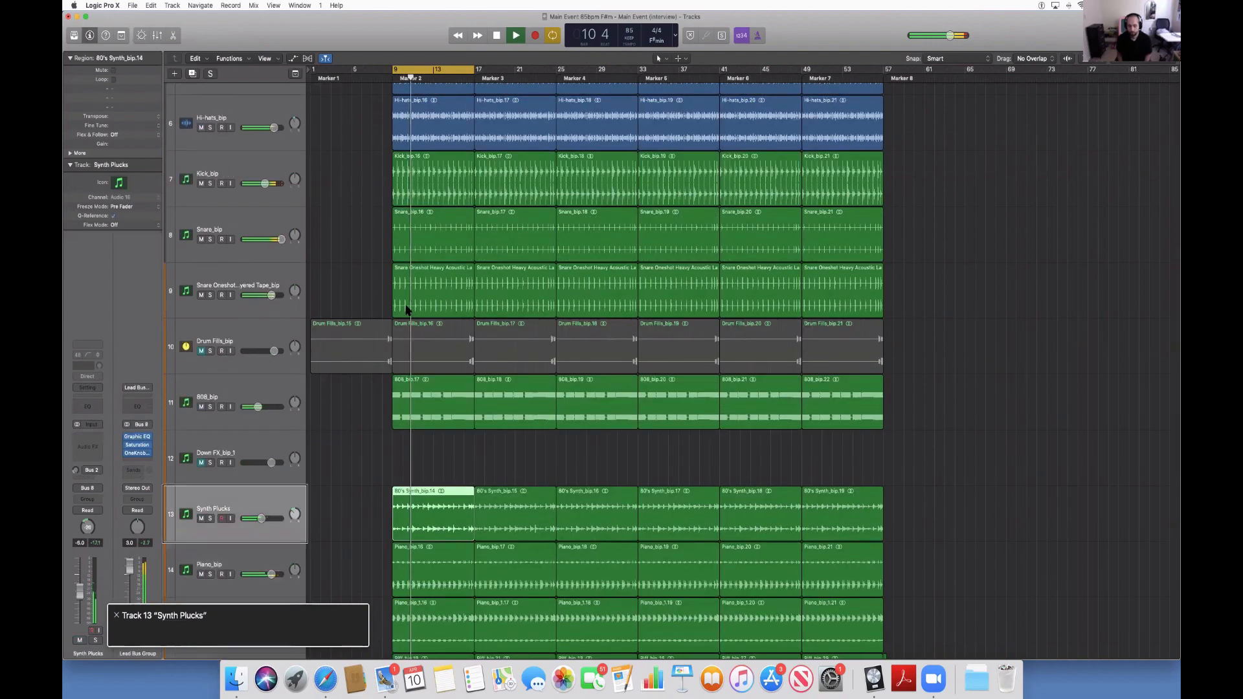
pyautogui.press('Down')
pyautogui.press('Up')
pyautogui.press('Up')
pyautogui.press('Up')
pyautogui.press('Up')
pyautogui.press('Up')
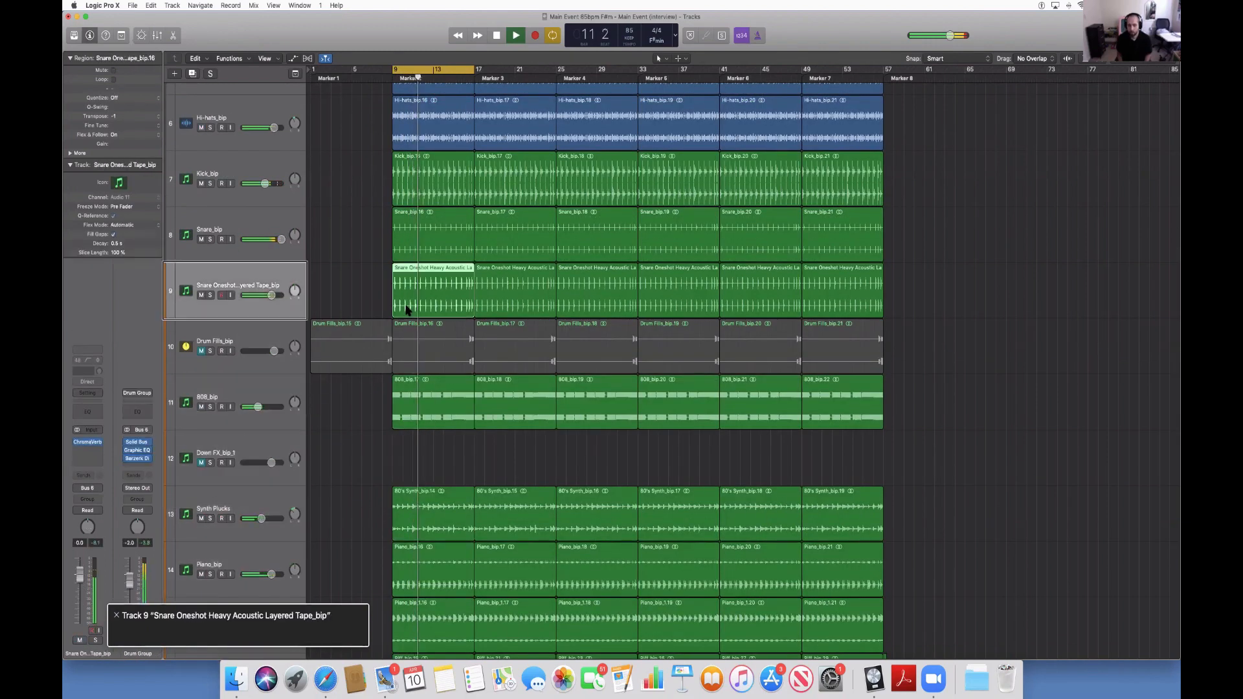
pyautogui.press('Up')
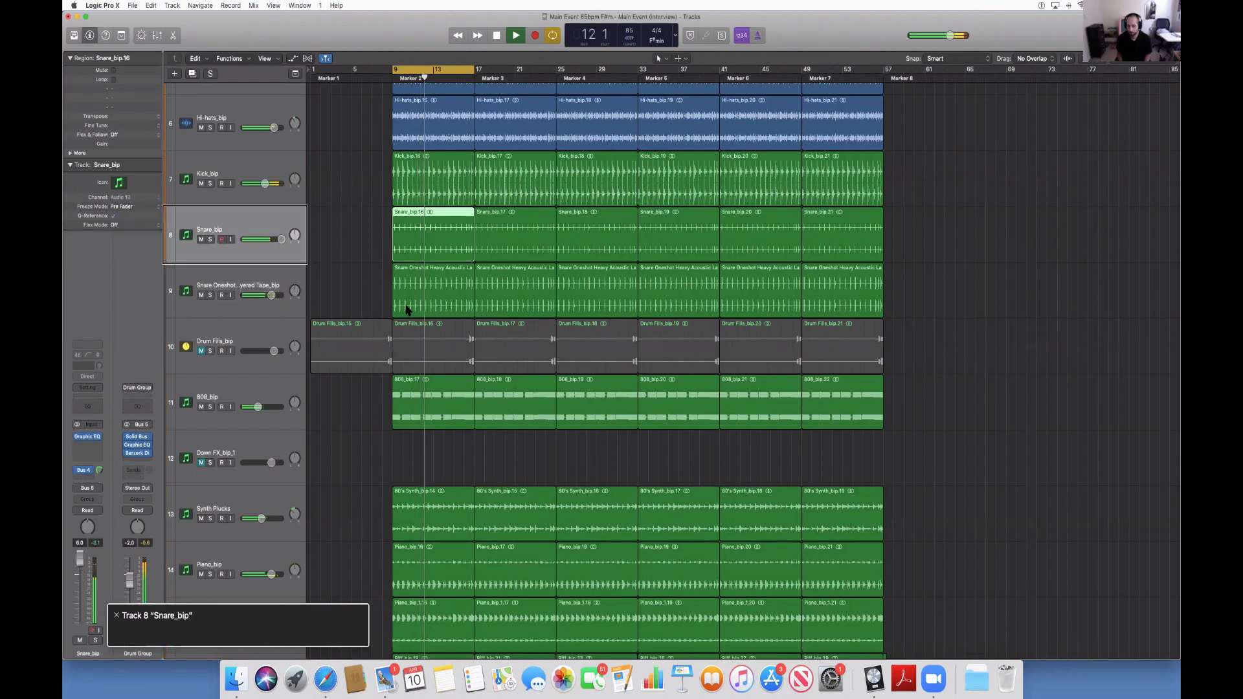
pyautogui.press('Up')
pyautogui.press('Down')
pyautogui.press('Down')
pyautogui.press('Down')
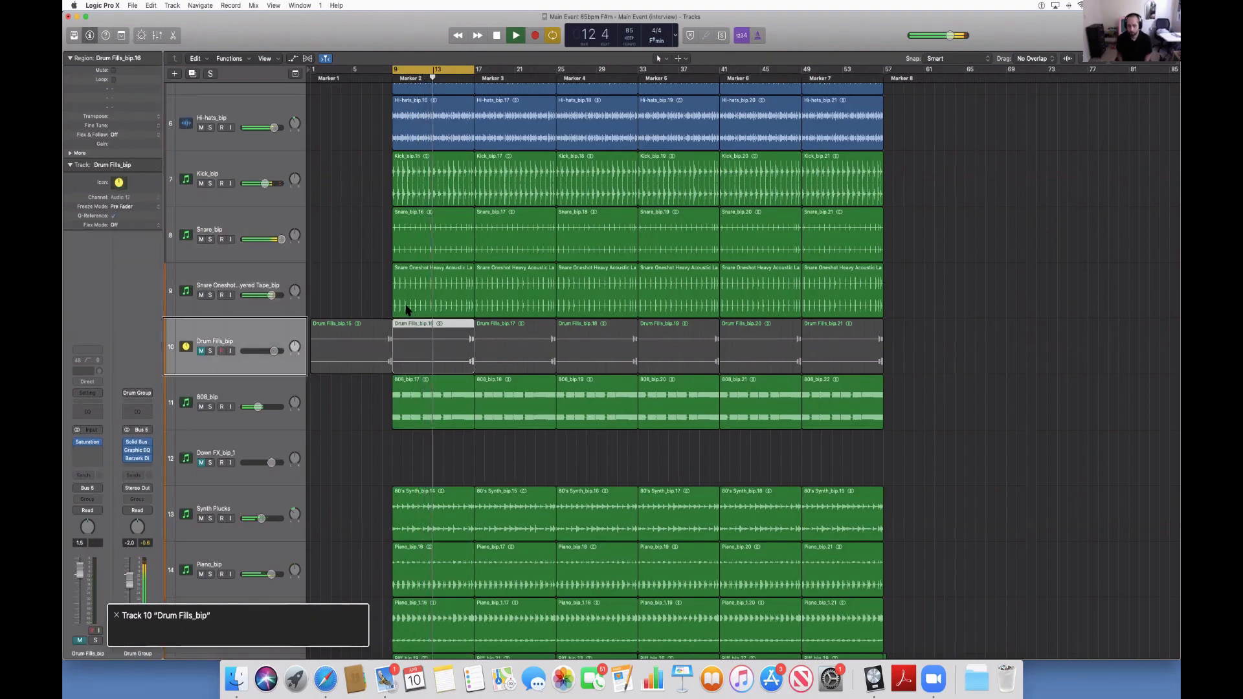
# Delete the Hi-hats_bip region in the Marker 2 section starting at bar 9.
pyautogui.press('Up')
pyautogui.press('Up')
pyautogui.press('Up')
pyautogui.press('Up')
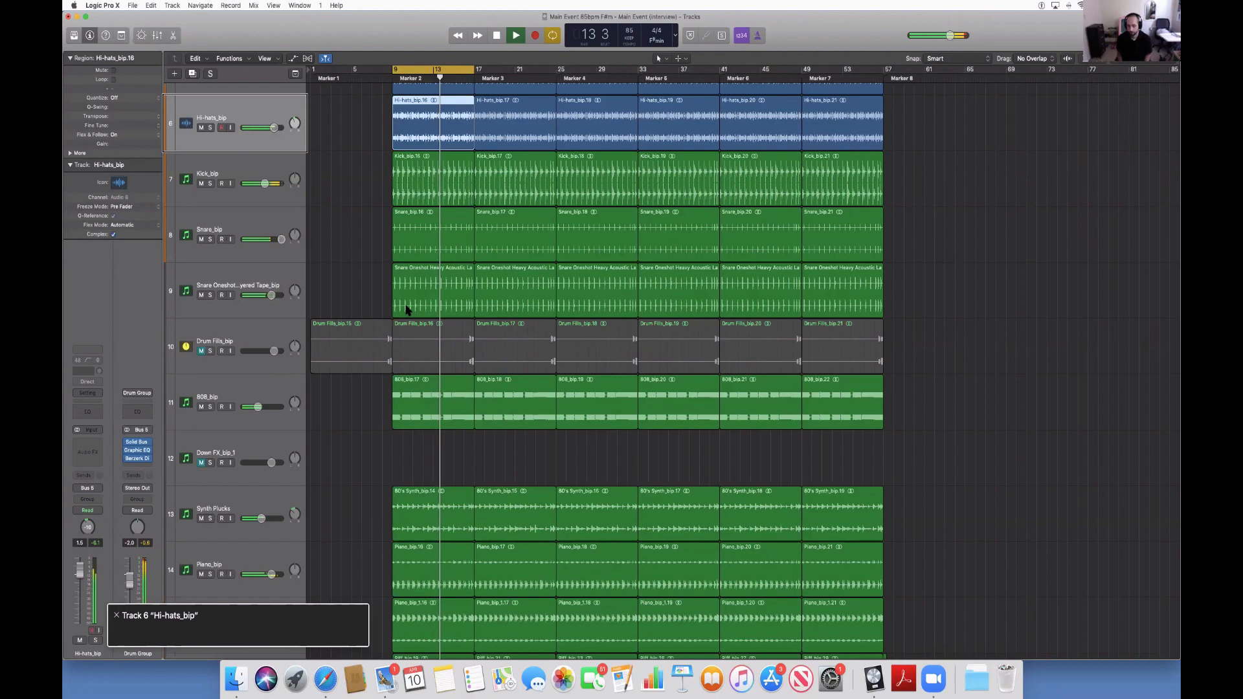
pyautogui.press('Delete')
# Delete the Marker 2 regions of the Synth Plucks, Piano_bip and Piano Low tracks.
pyautogui.press('Down')
pyautogui.press('Down')
pyautogui.press('Down')
pyautogui.press('Down')
pyautogui.press('Down')
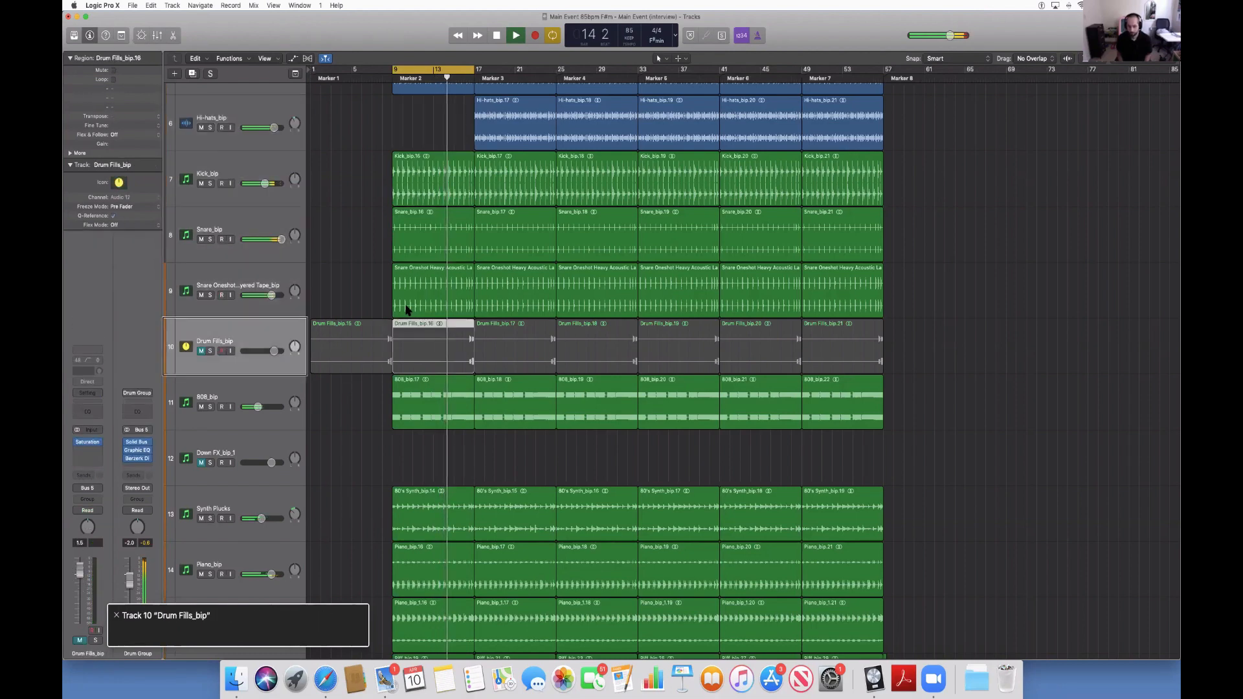
pyautogui.press('Down')
pyautogui.press('Down')
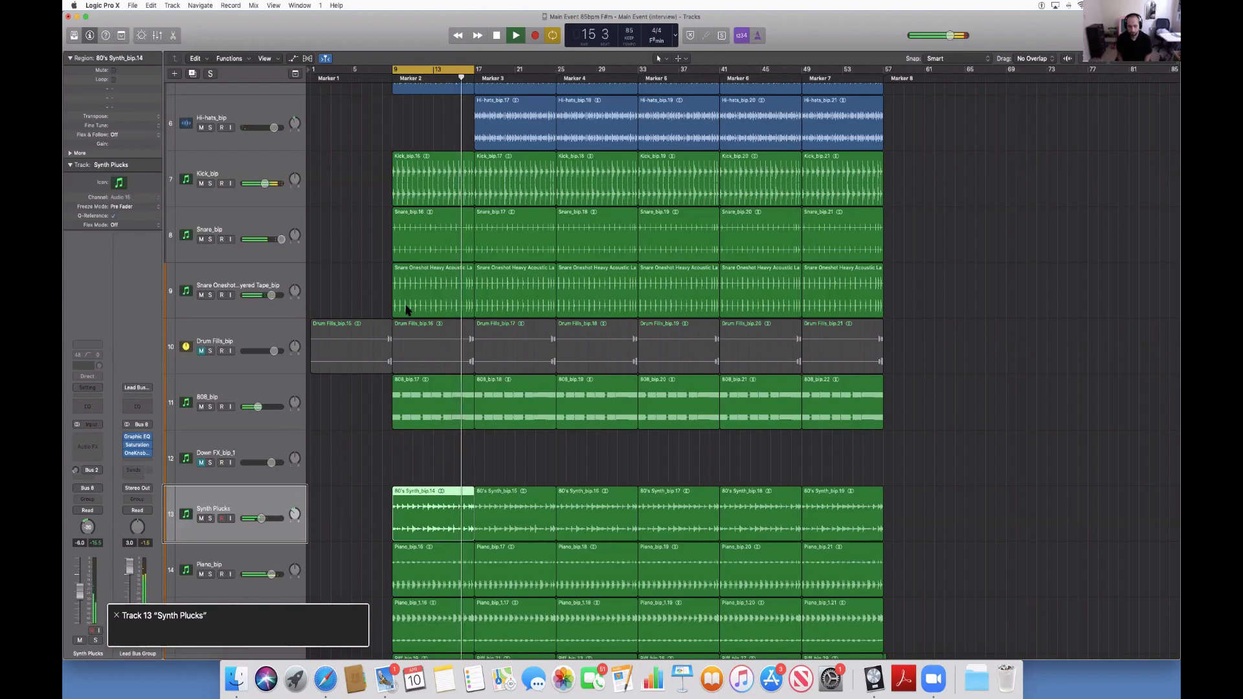
pyautogui.press('Down')
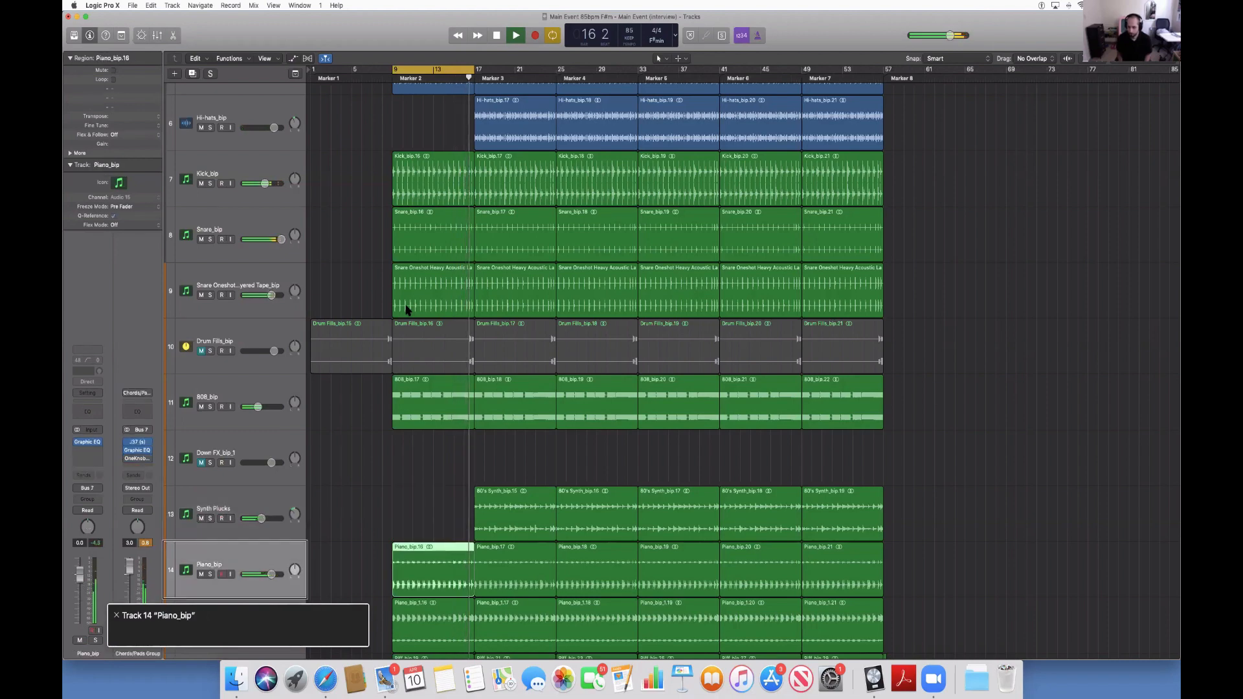
pyautogui.press('Down')
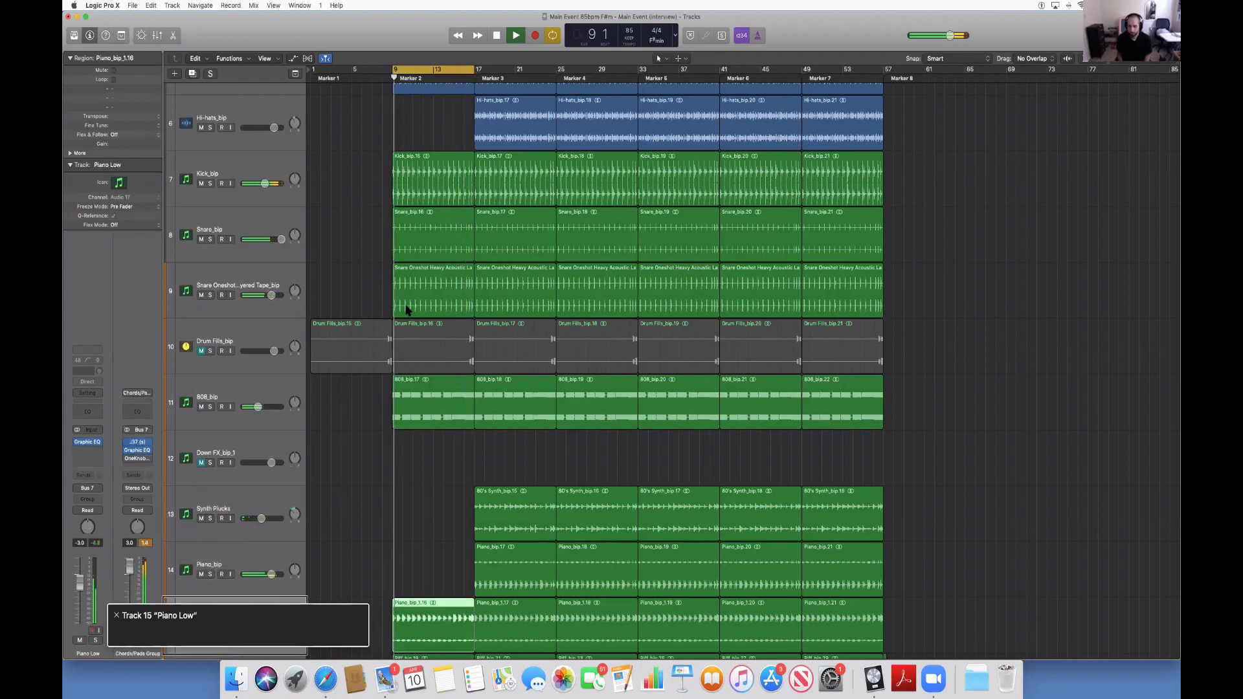
pyautogui.press('Delete')
# Delete the Marker 2 regions of the Riff_bip, Riff Stack and Lead 2 tracks, keeping Synth Chords_bip.
pyautogui.press('Down')
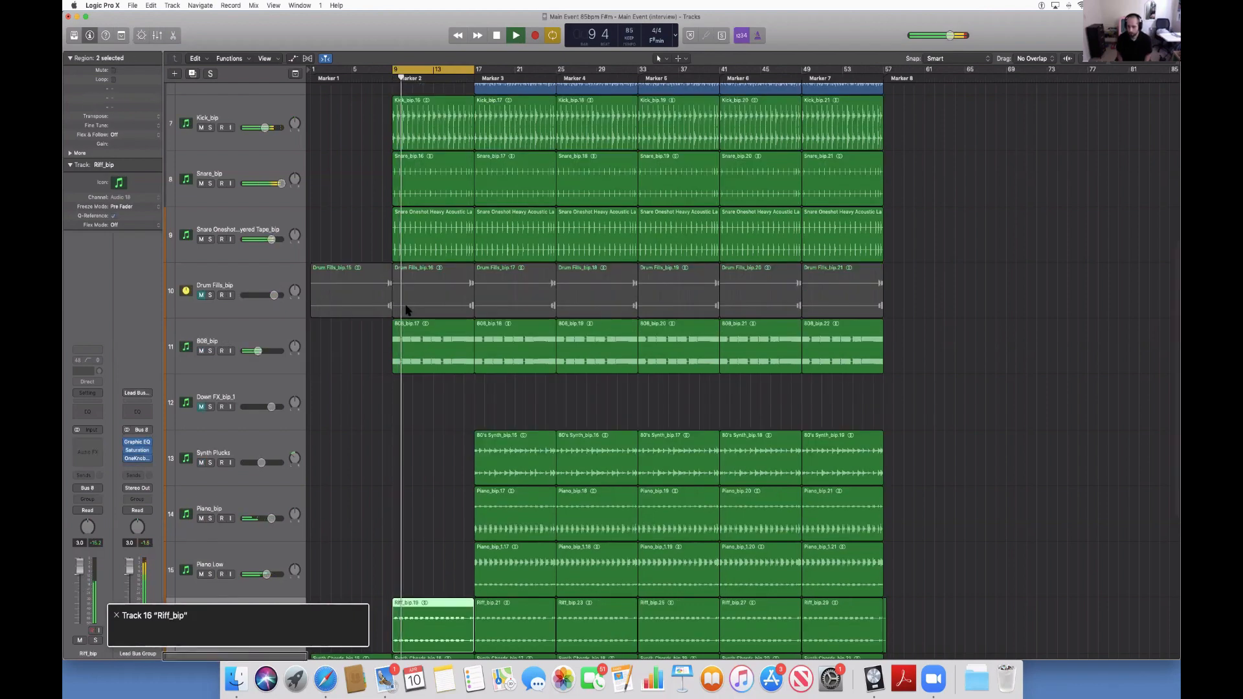
pyautogui.press('Delete')
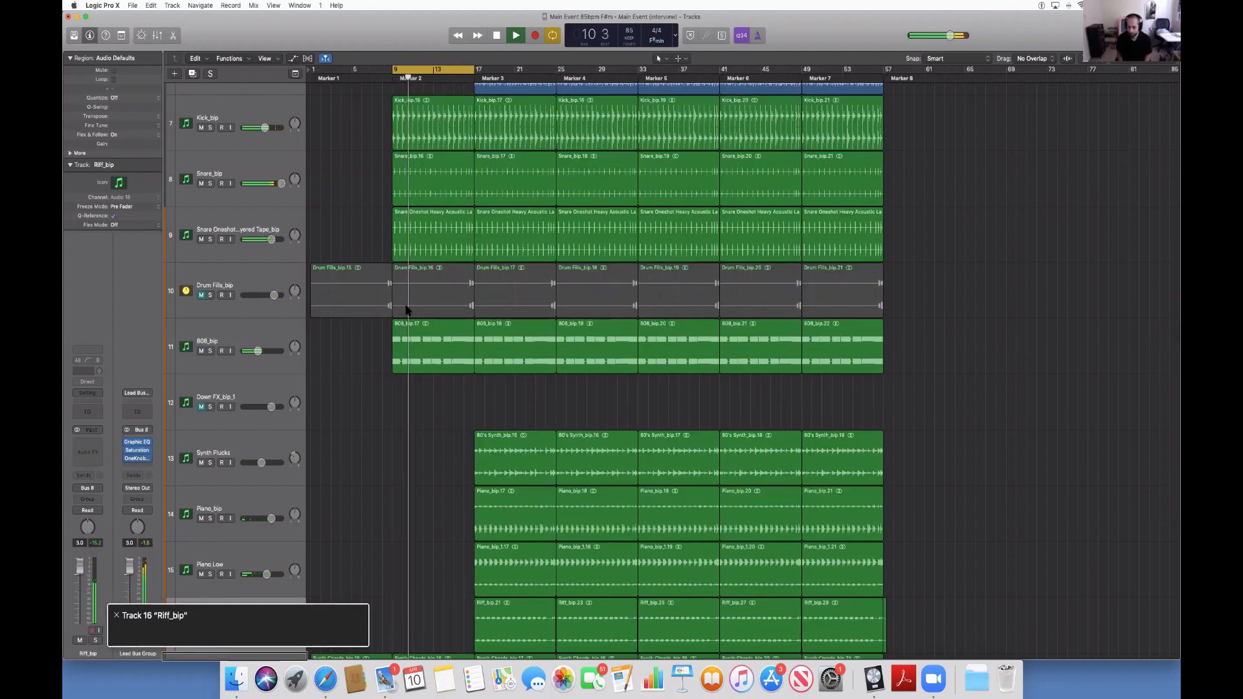
pyautogui.press('Down')
pyautogui.press('Down')
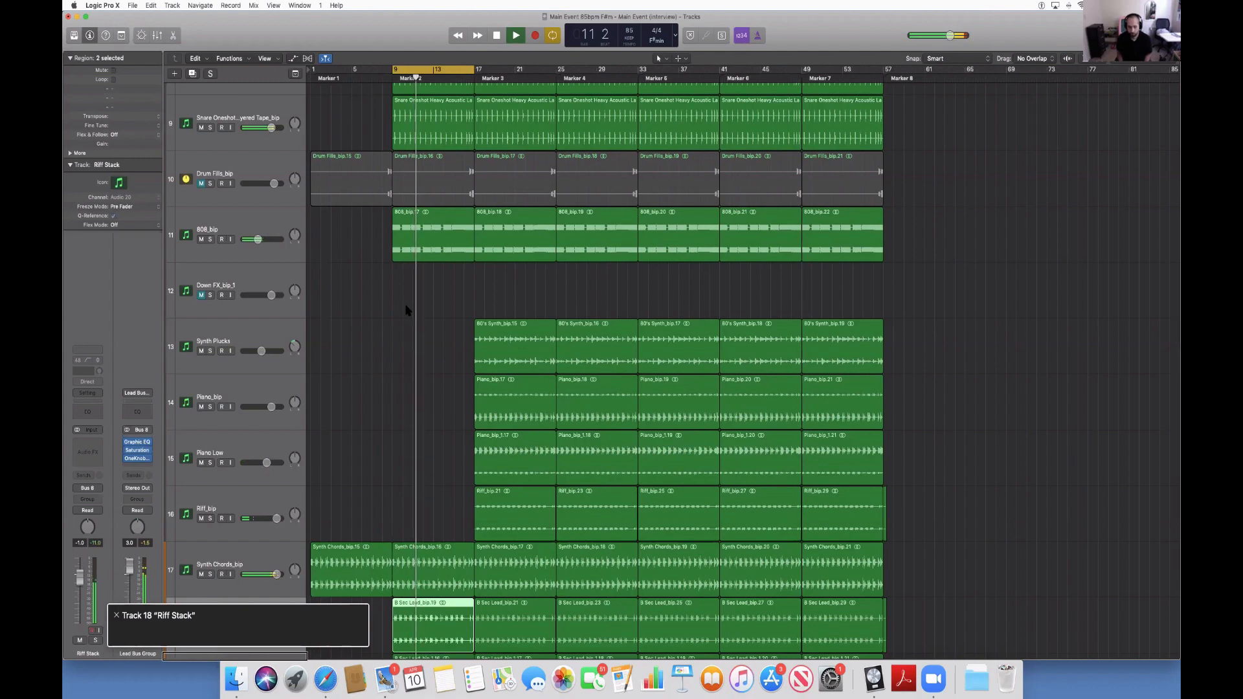
pyautogui.press('Delete')
pyautogui.press('Down')
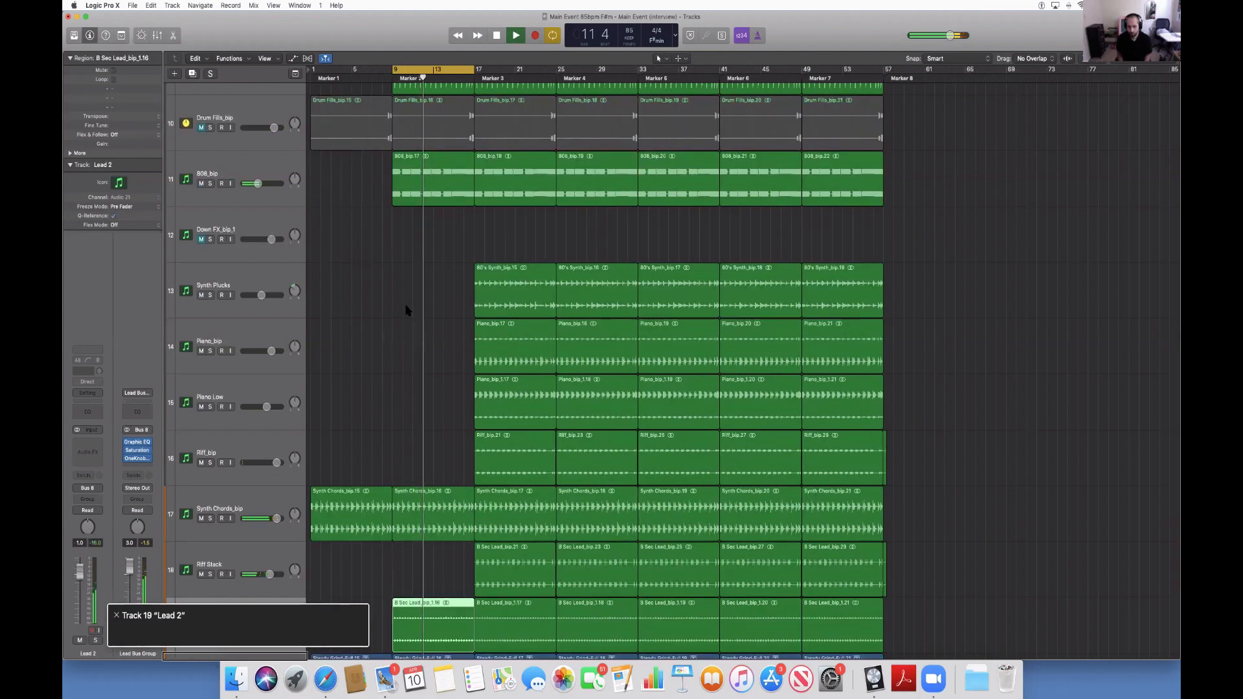
pyautogui.press('Delete')
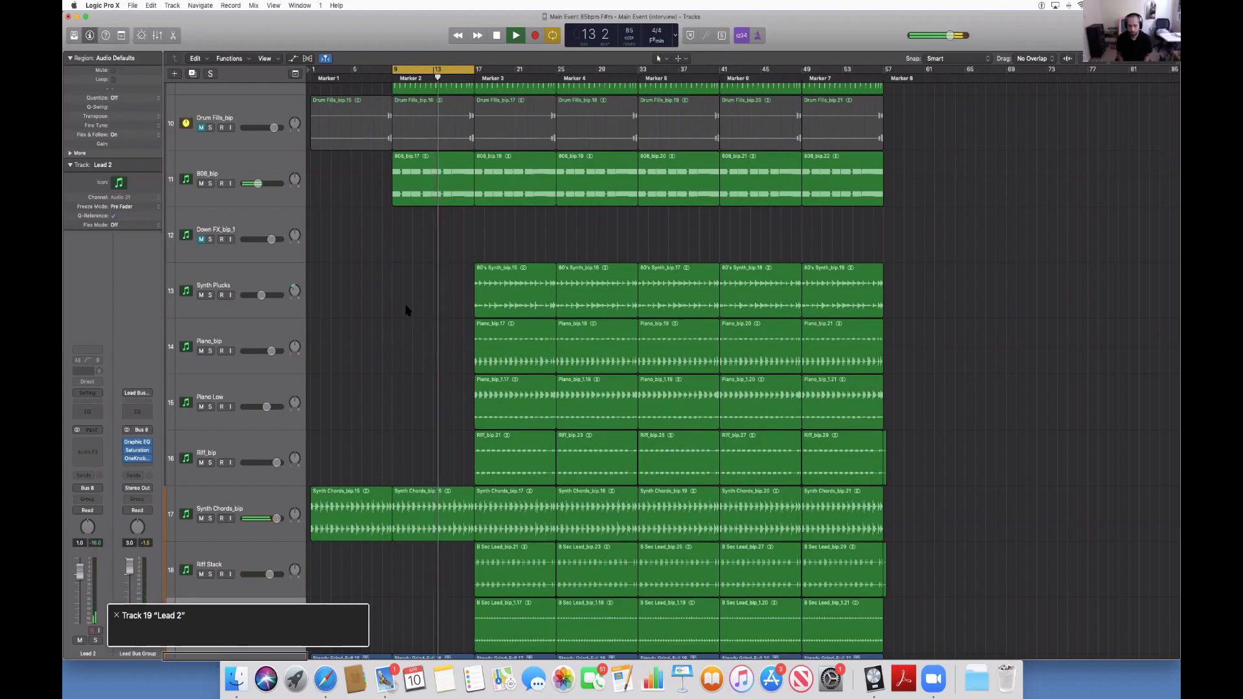
# Go back up to 808_bip, delete its region in the Marker 2 section, and stop playback.
pyautogui.press('Up')
pyautogui.press('Up')
pyautogui.press('Up')
pyautogui.press('Up')
pyautogui.press('Up')
pyautogui.press('Up')
pyautogui.press('Up')
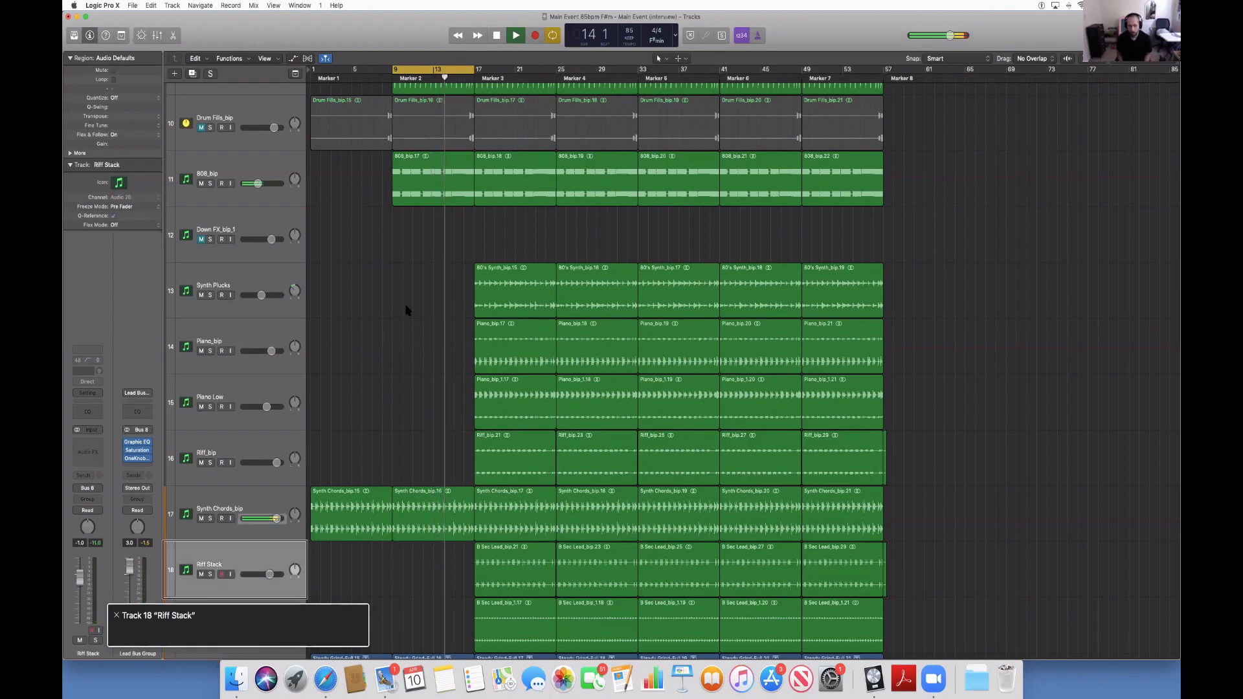
pyautogui.press('Up')
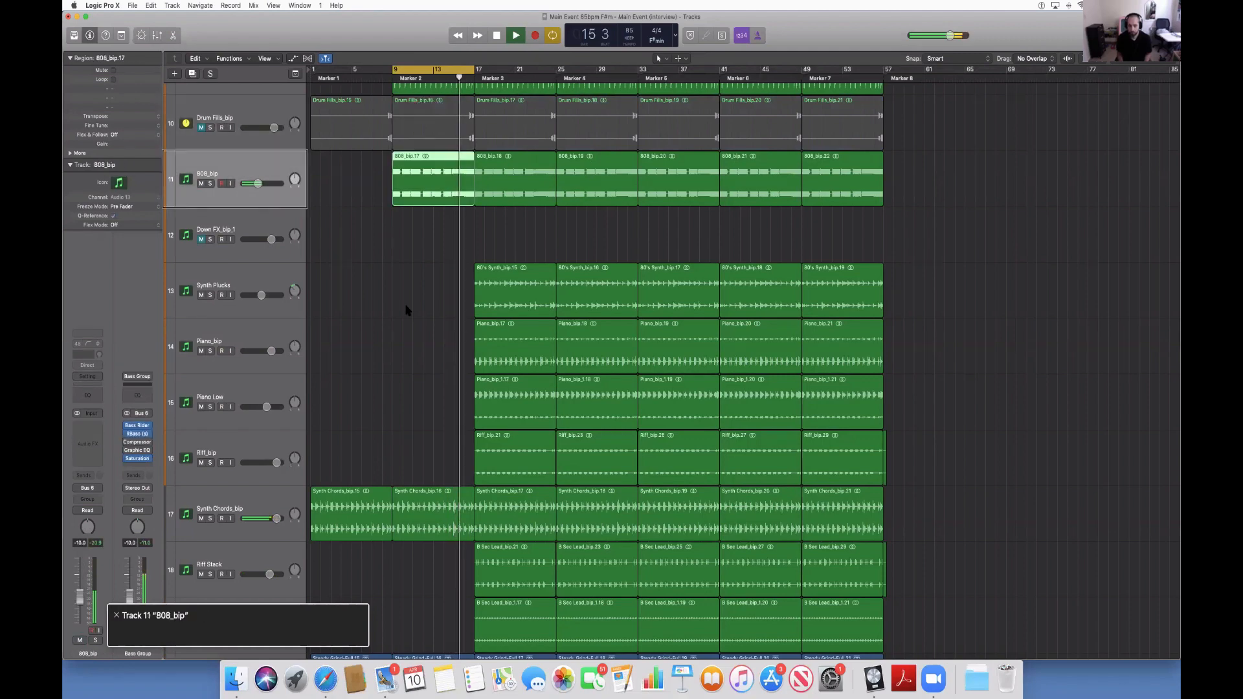
pyautogui.press('Delete')
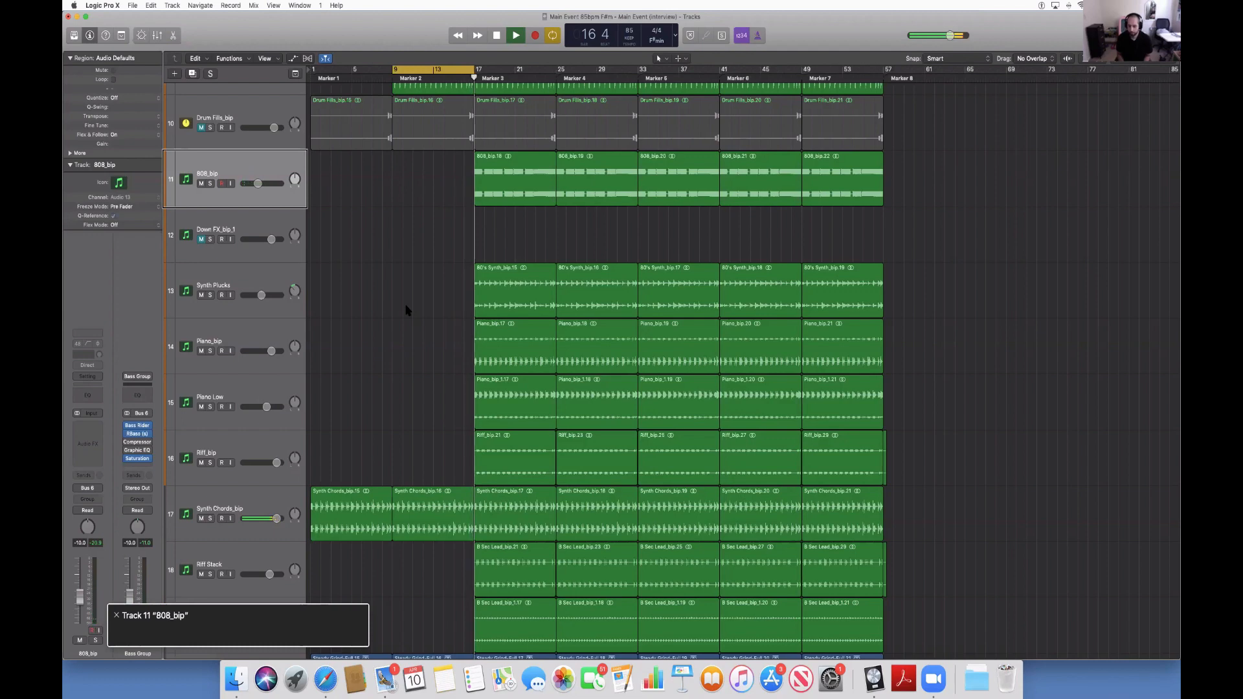
pyautogui.press('space')
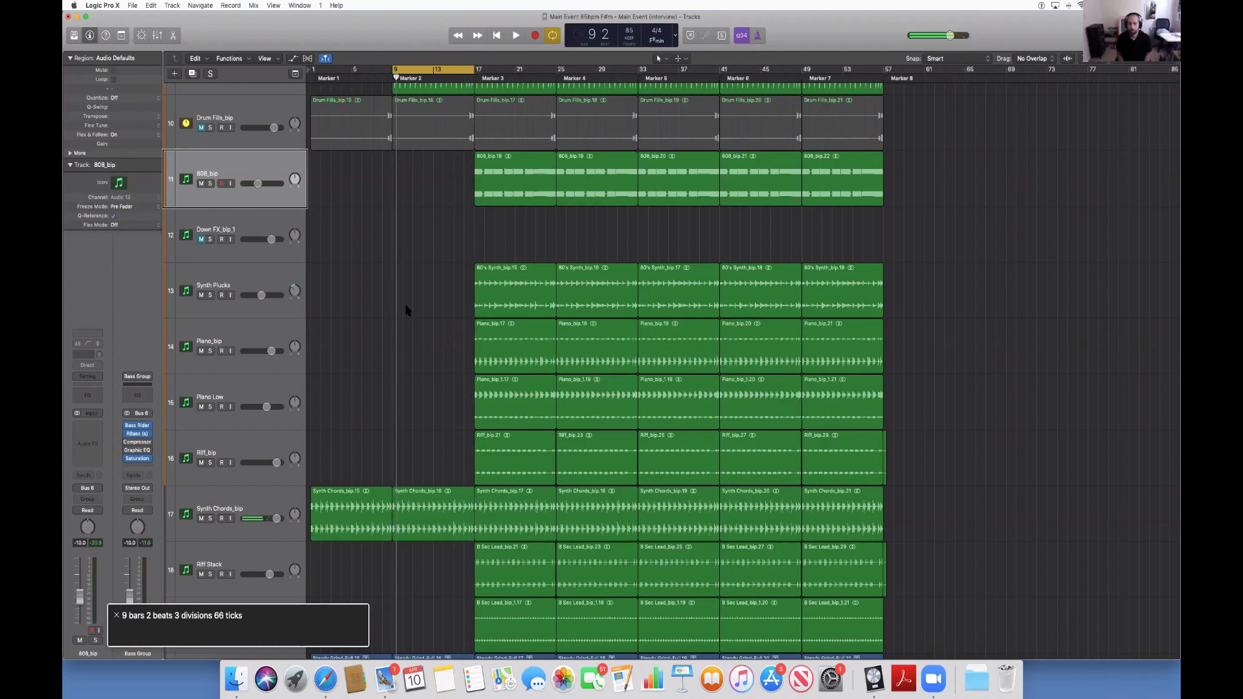
# Move the cycle to Marker 3 at bar 17 and delete that section's Synth Plucks, Piano_bip and Piano Low regions.
pyautogui.hotkey('alt', '.')
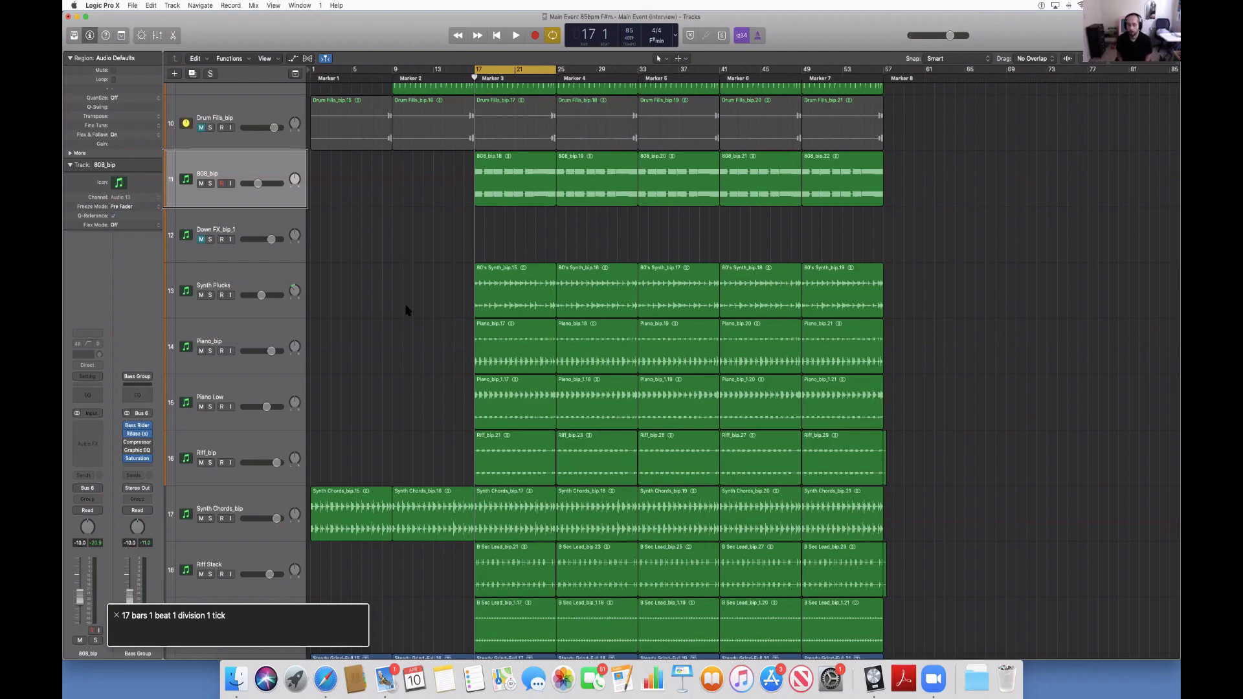
pyautogui.press('Up')
pyautogui.press('Down')
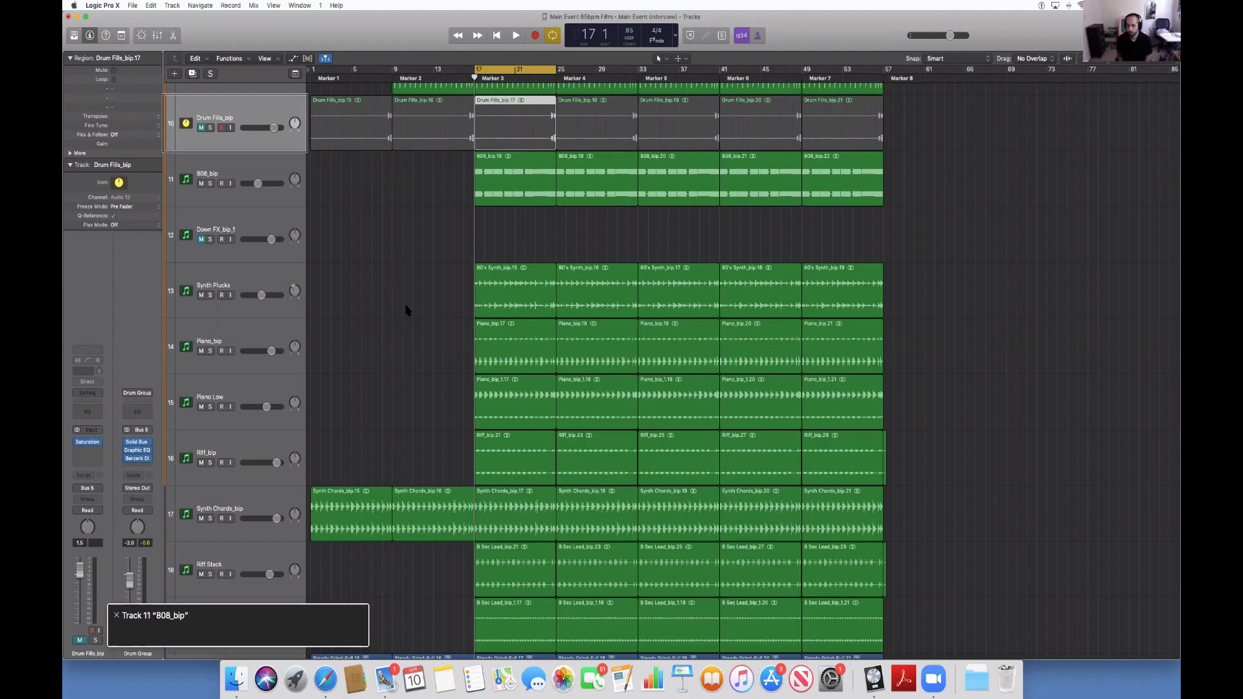
pyautogui.press('Down')
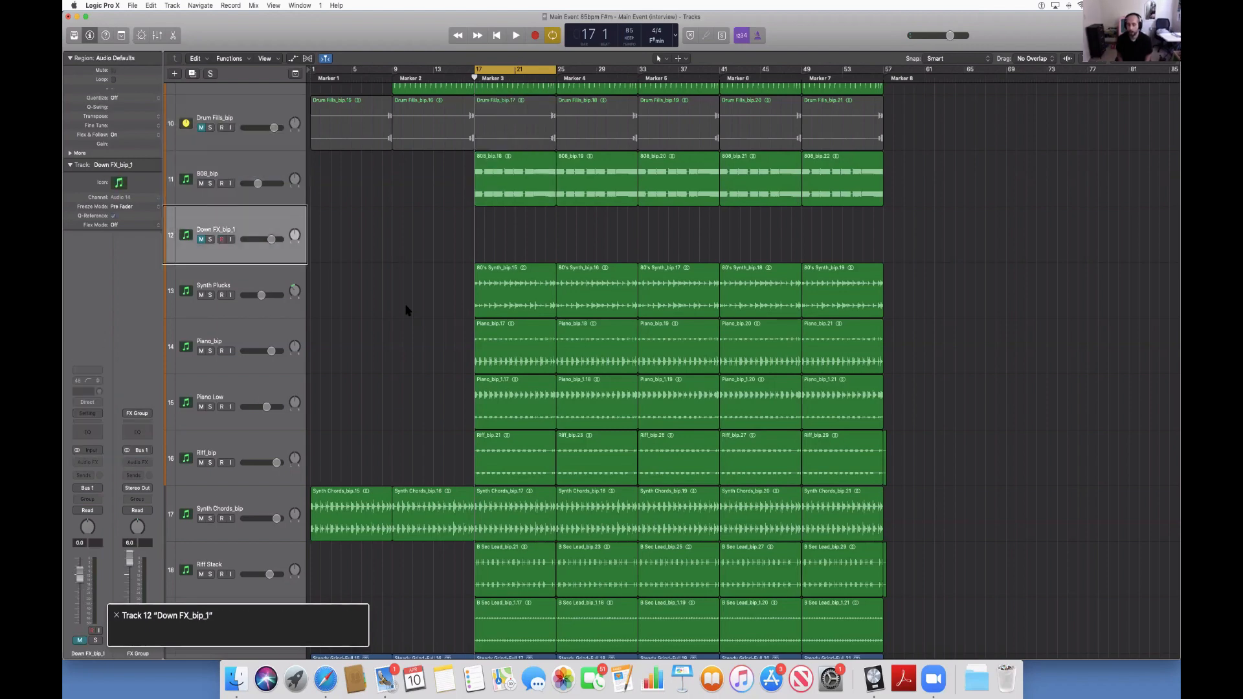
pyautogui.press('Down')
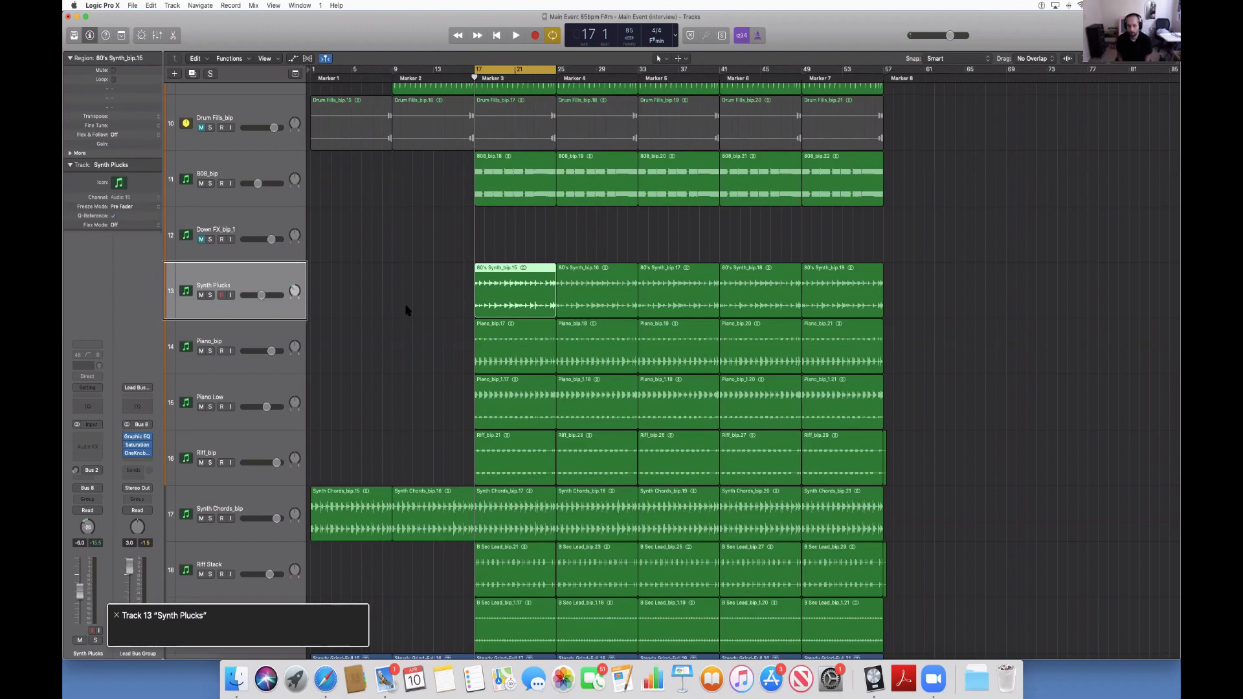
pyautogui.press('Delete')
pyautogui.press('Down')
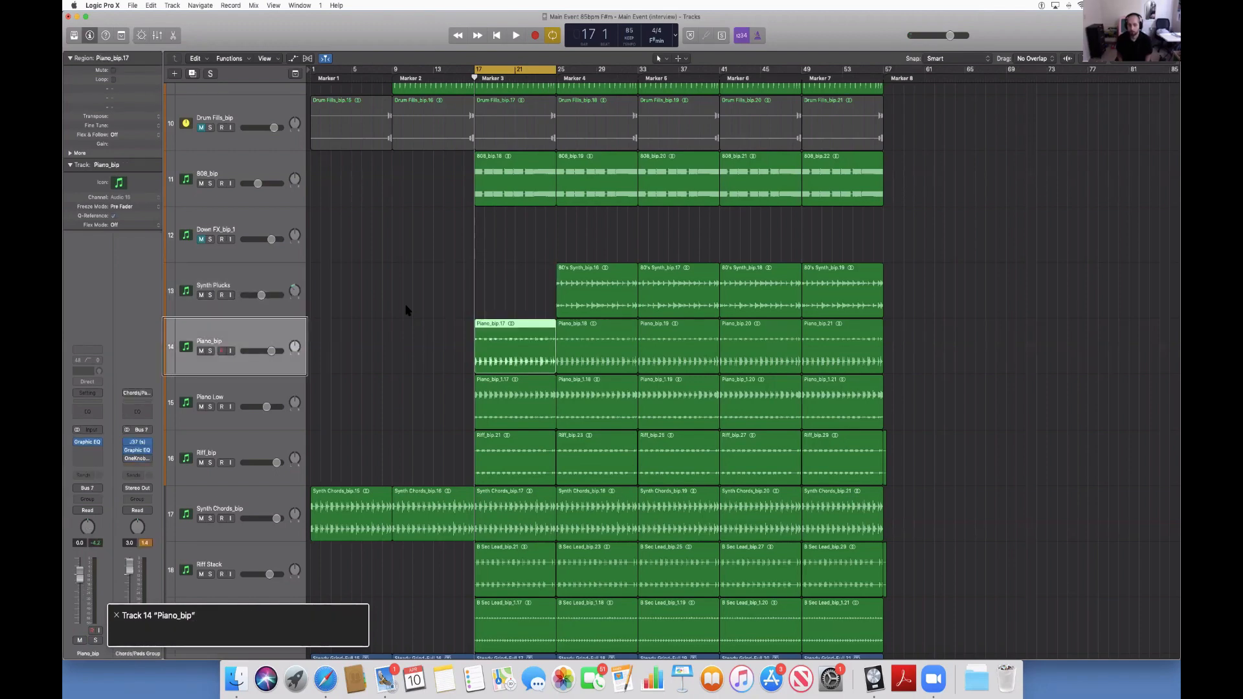
pyautogui.press('Delete')
pyautogui.press('Down')
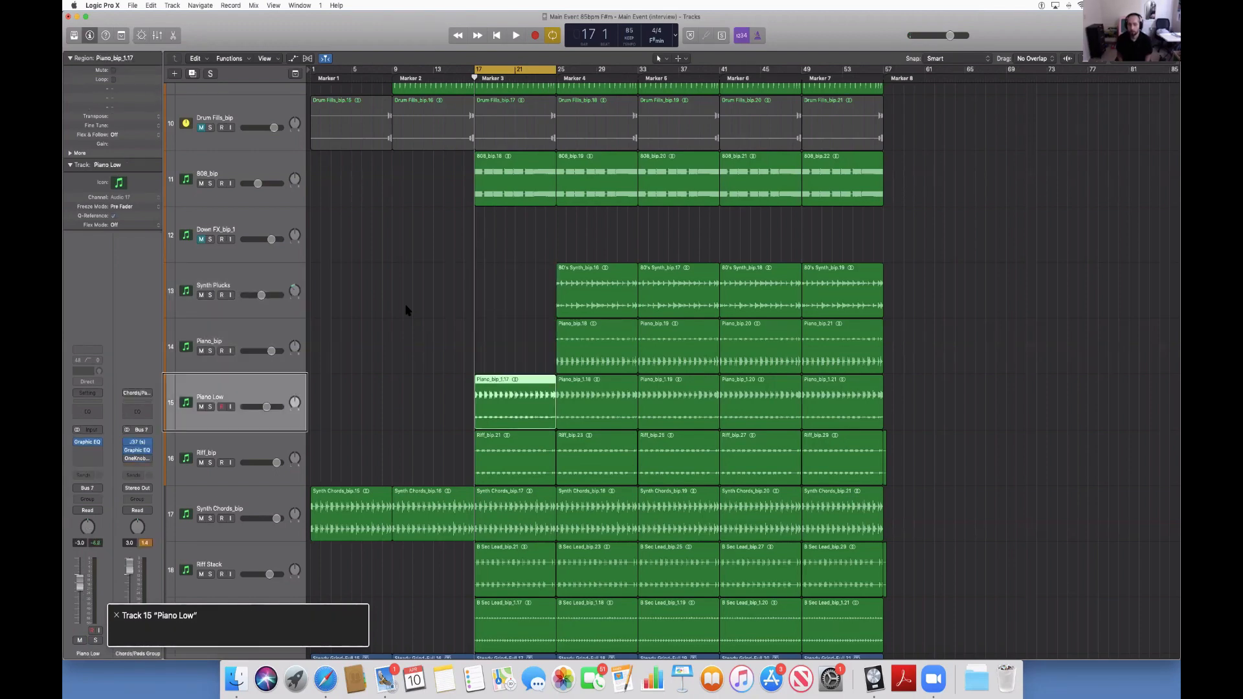
pyautogui.press('Delete')
# Keep the riff and chord regions at Marker 3, delete the Lead 2 region there, and play the section.
pyautogui.press('Down')
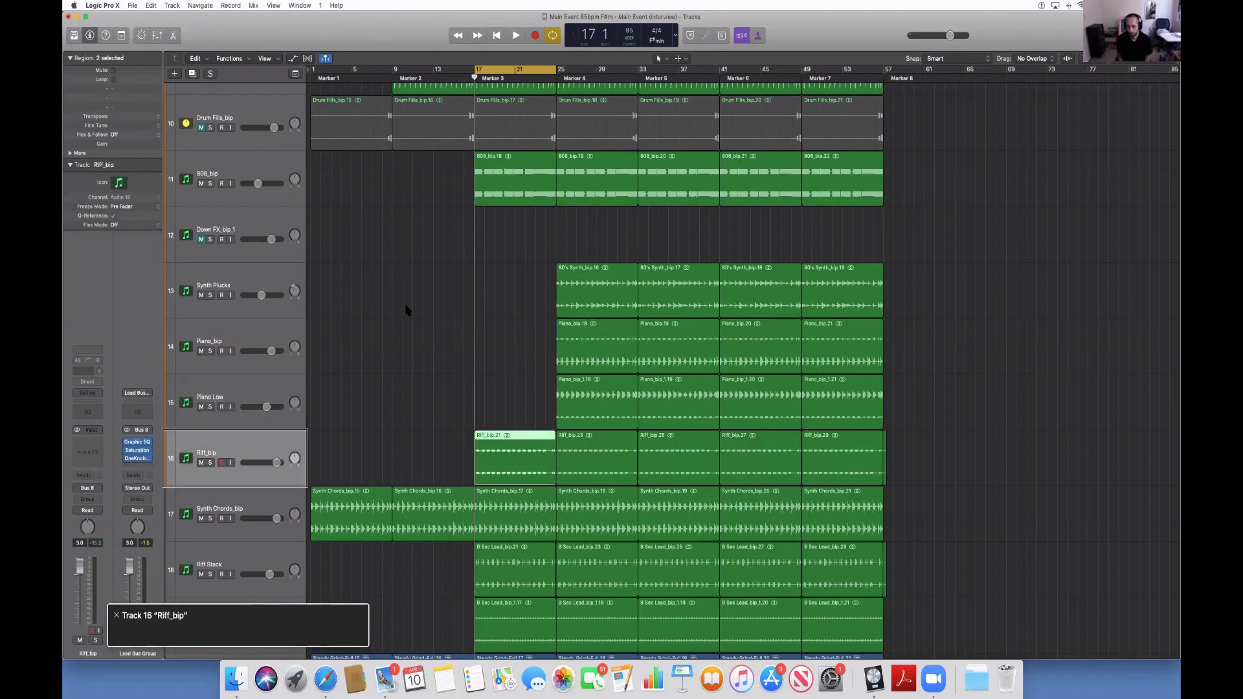
pyautogui.press('Down')
pyautogui.press('Up')
pyautogui.press('Down')
pyautogui.press('Down')
pyautogui.press('Down')
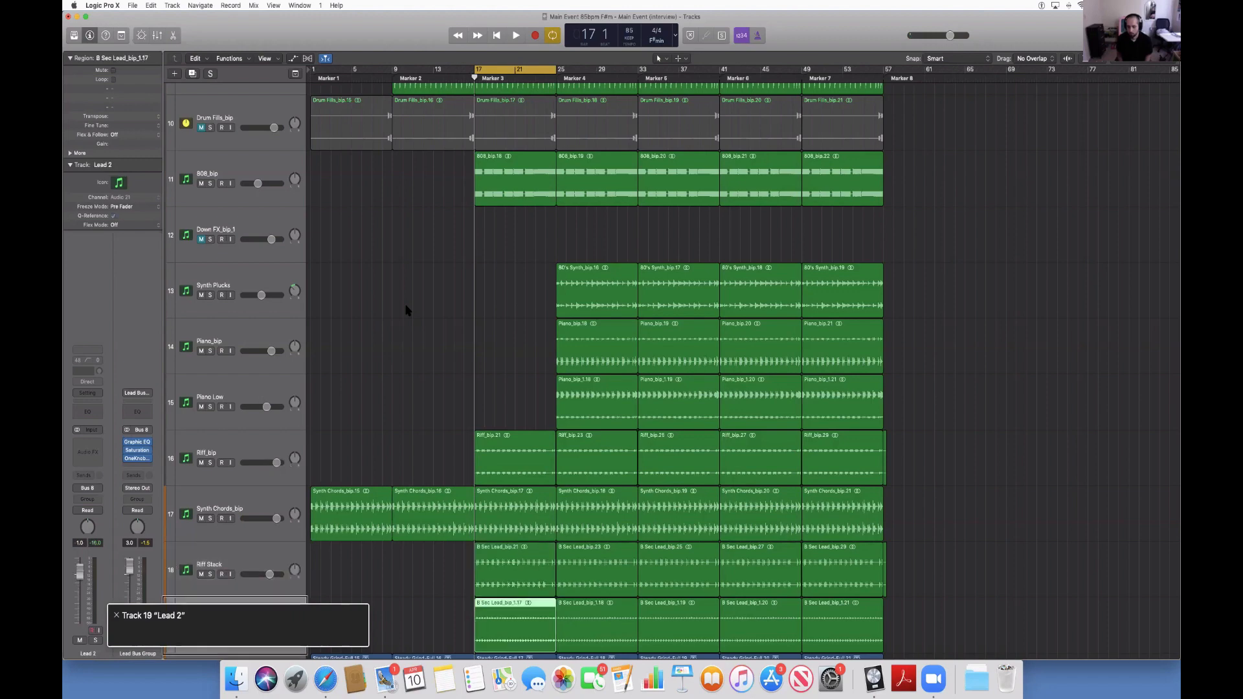
pyautogui.press('Delete')
pyautogui.press('space')
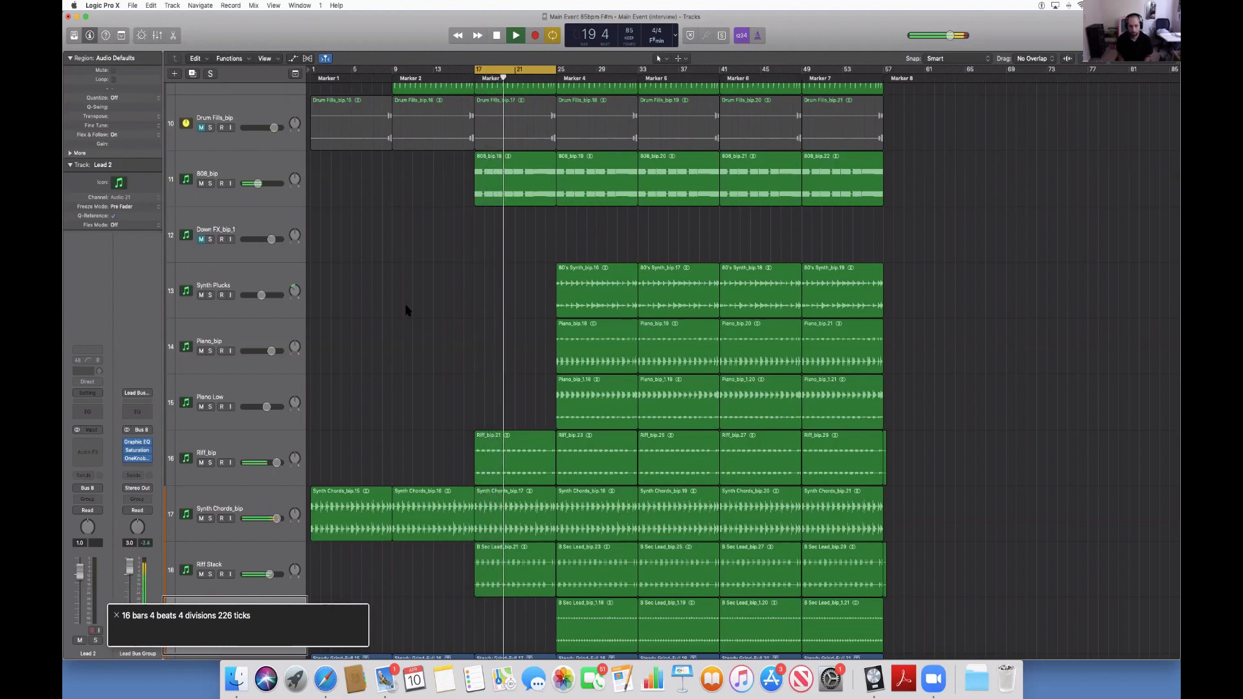
# Move the cycle to Marker 4 at bar 25 and select the Lead 2 region there.
pyautogui.hotkey('alt', '.')
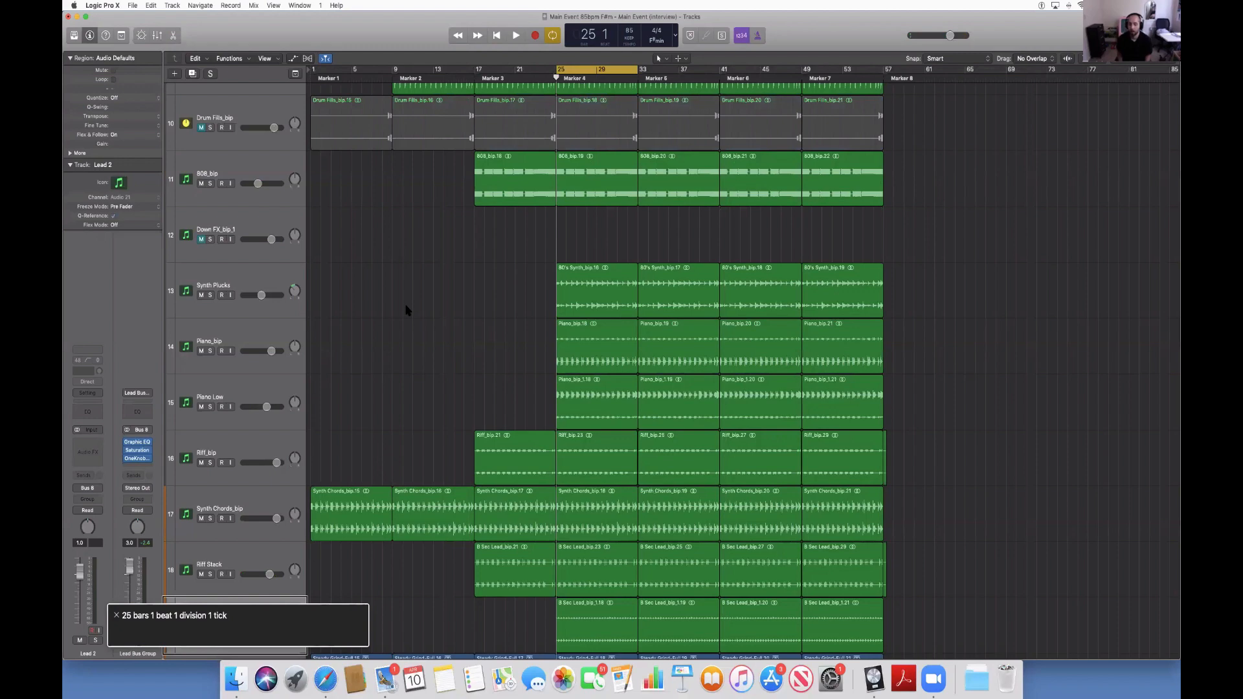
pyautogui.press('Down')
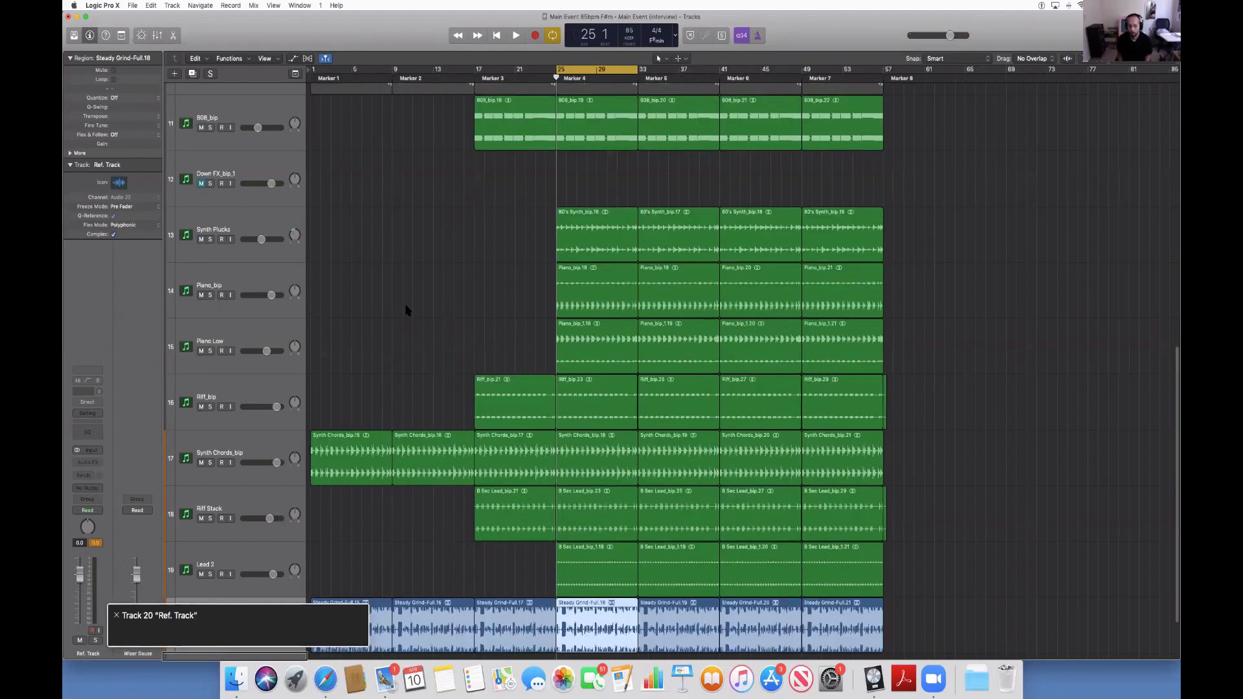
pyautogui.press('Up')
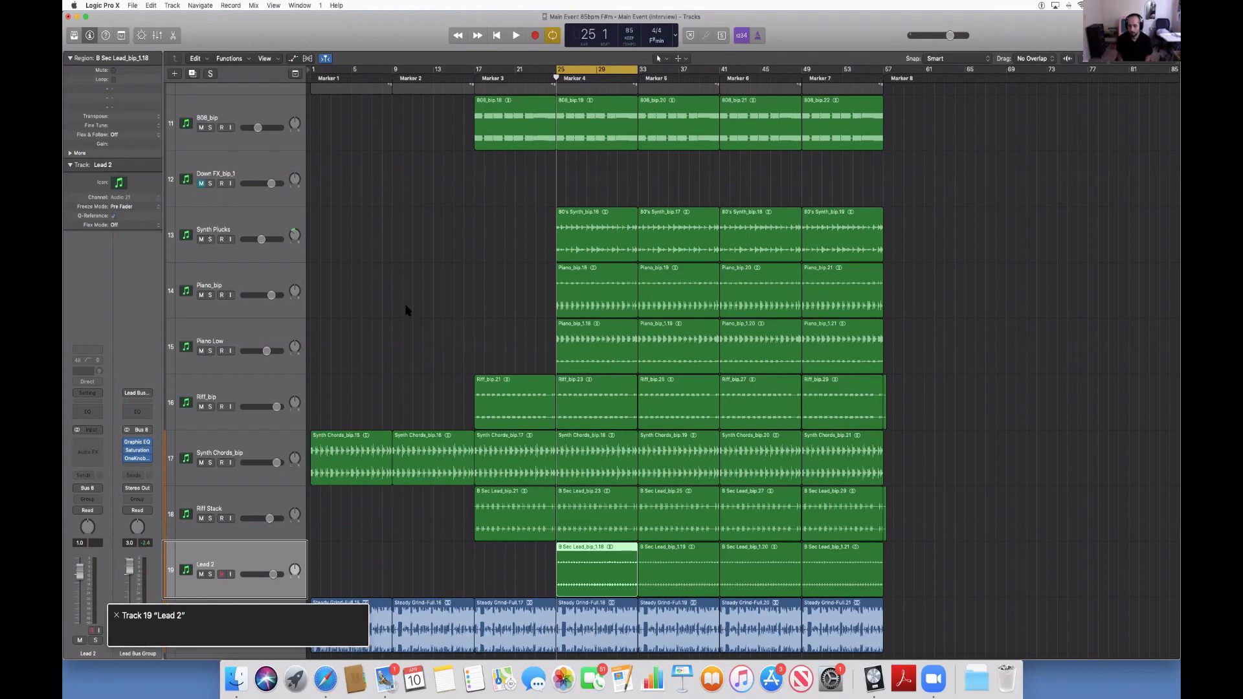
pyautogui.press('Delete')
pyautogui.press('Up')
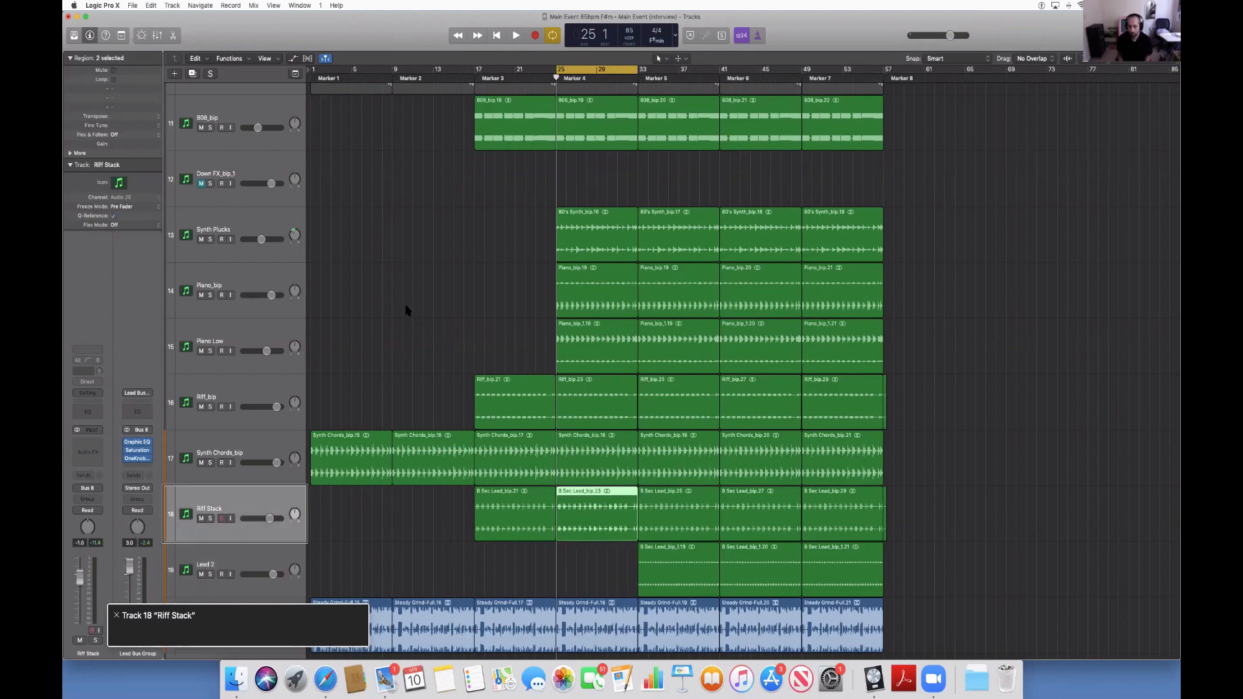
pyautogui.press('Down')
pyautogui.press('super+z')
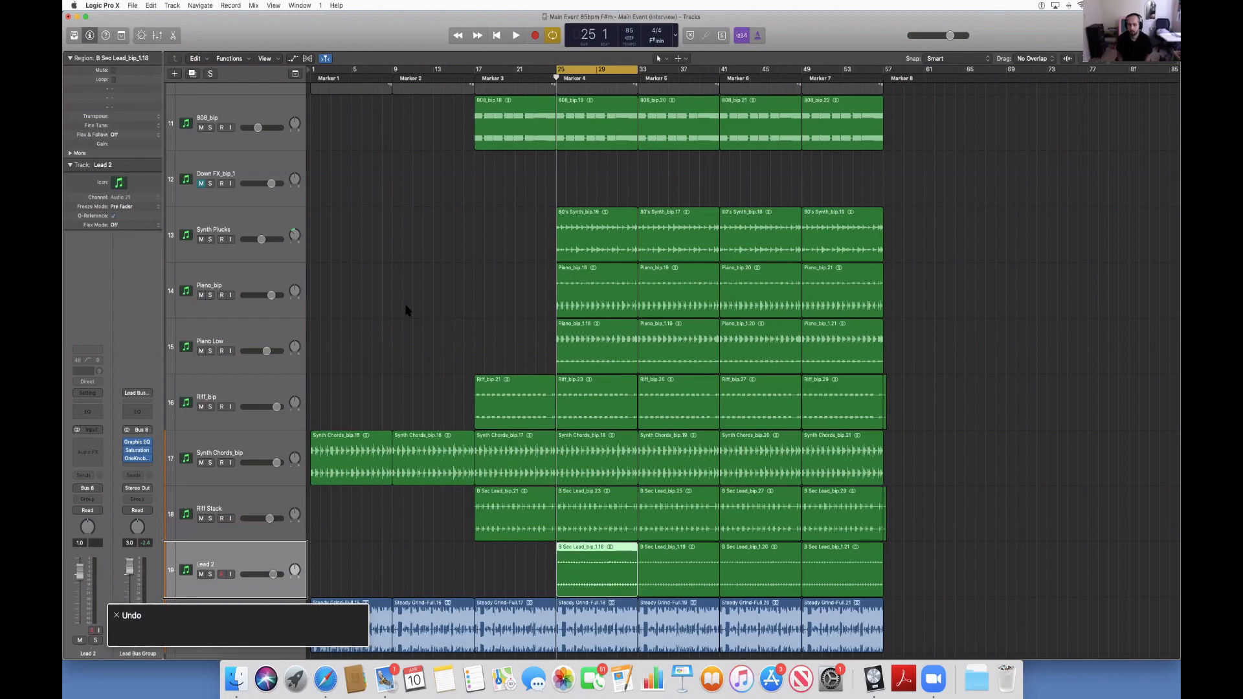
# Delete the Riff Stack, Synth Chords_bip and Riff_bip regions in the Marker 4 section, keeping its Lead 2 region.
pyautogui.press('Down')
pyautogui.press('Up')
pyautogui.press('Up')
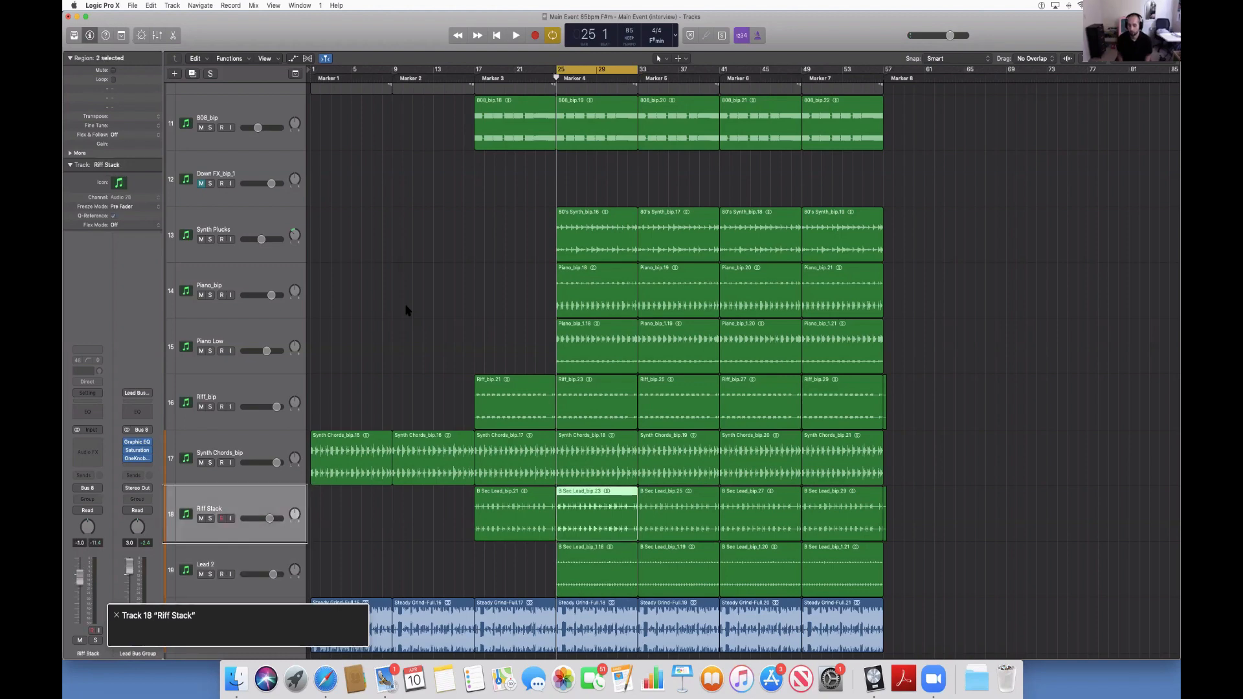
pyautogui.press('Delete')
pyautogui.press('Up')
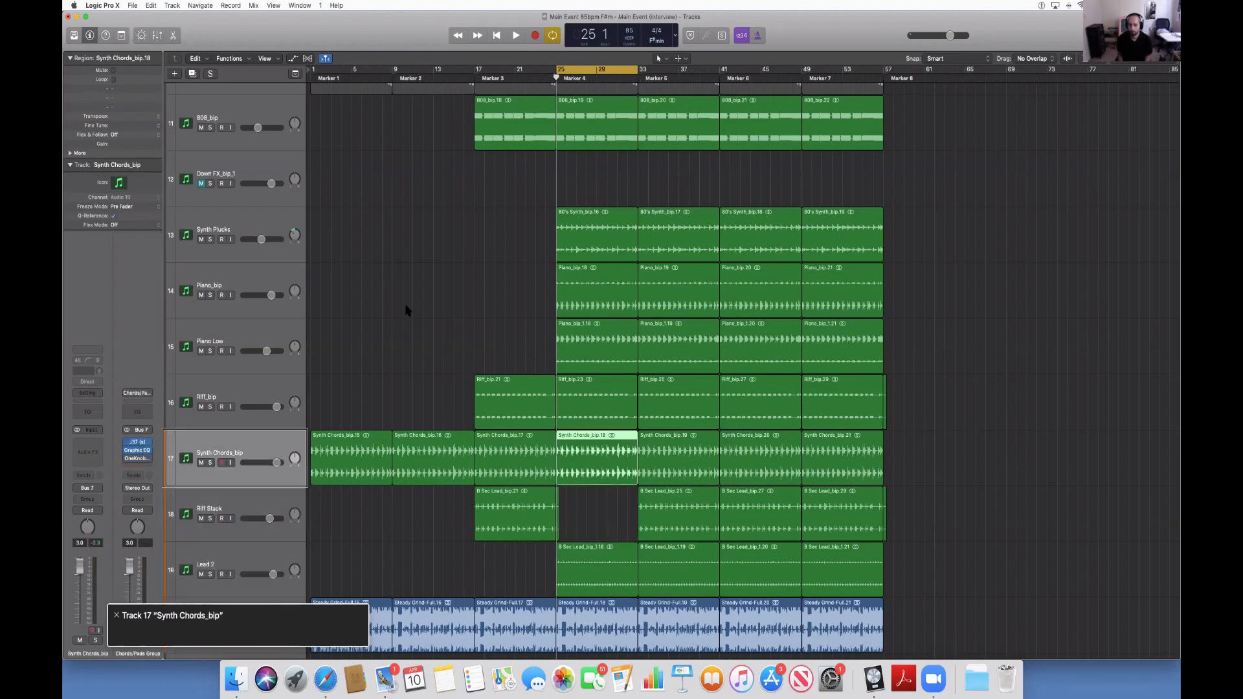
pyautogui.press('Delete')
pyautogui.press('Up')
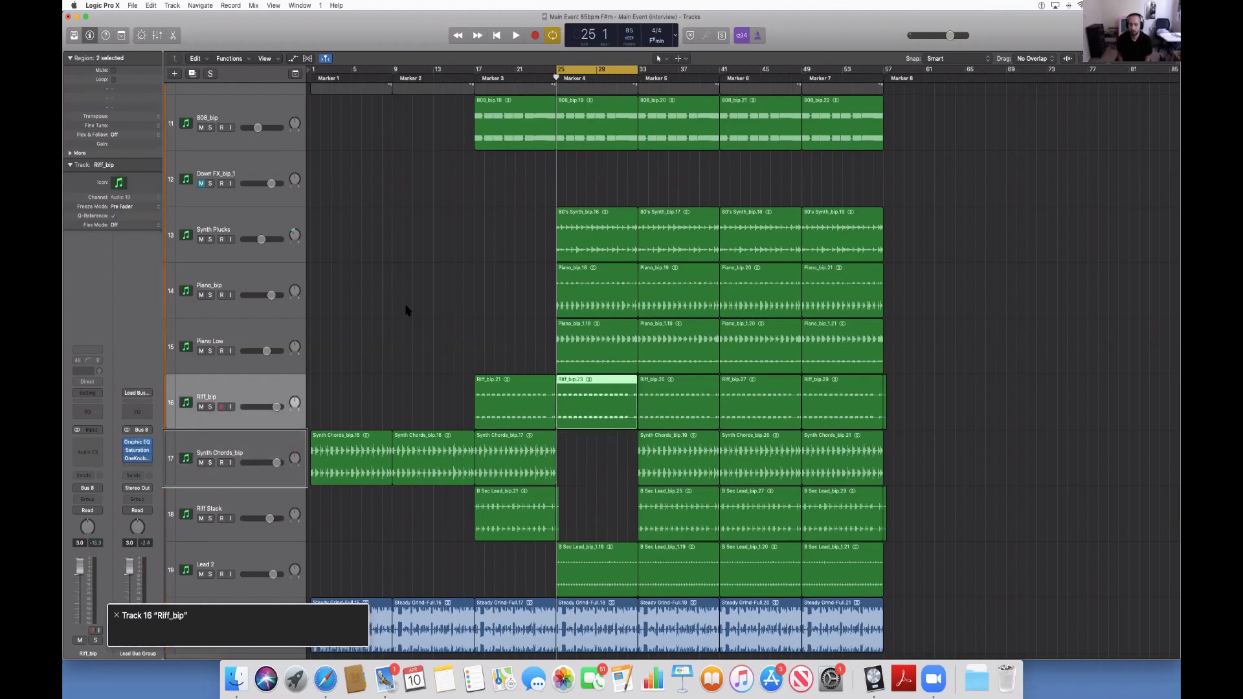
pyautogui.press('Delete')
# Keep both piano regions at Marker 4, delete the Synth Plucks region there, and audition the section.
pyautogui.press('Up')
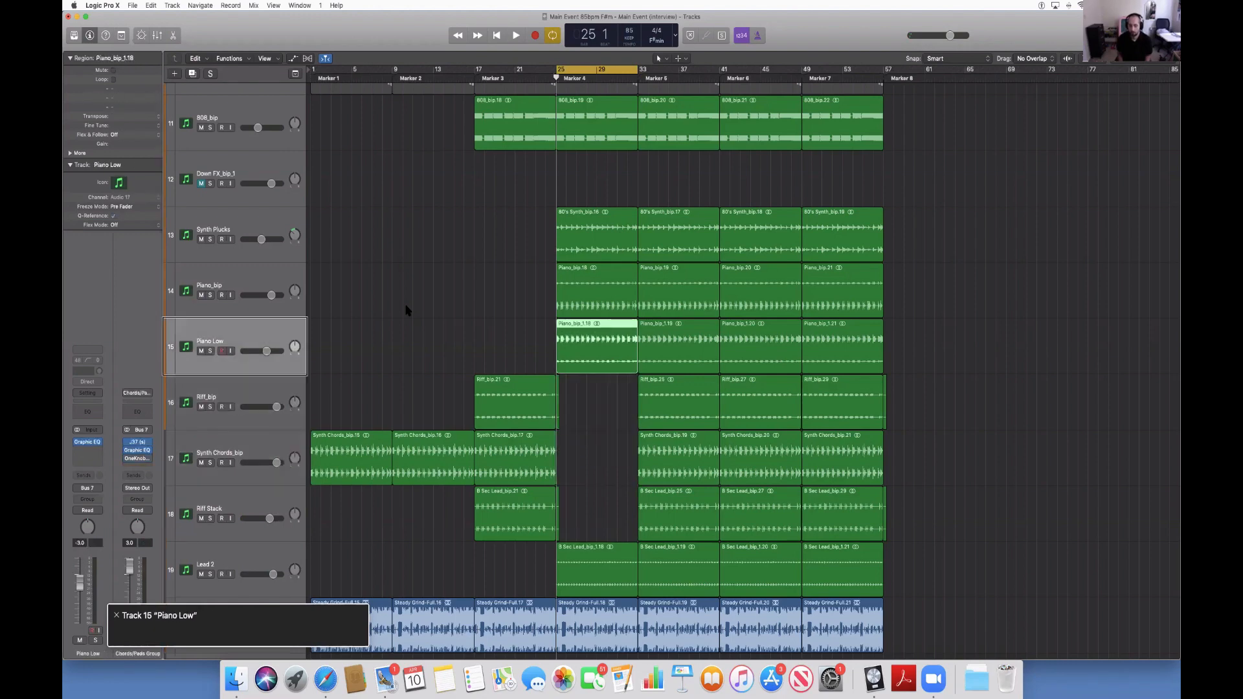
pyautogui.press('Up')
pyautogui.press('Up')
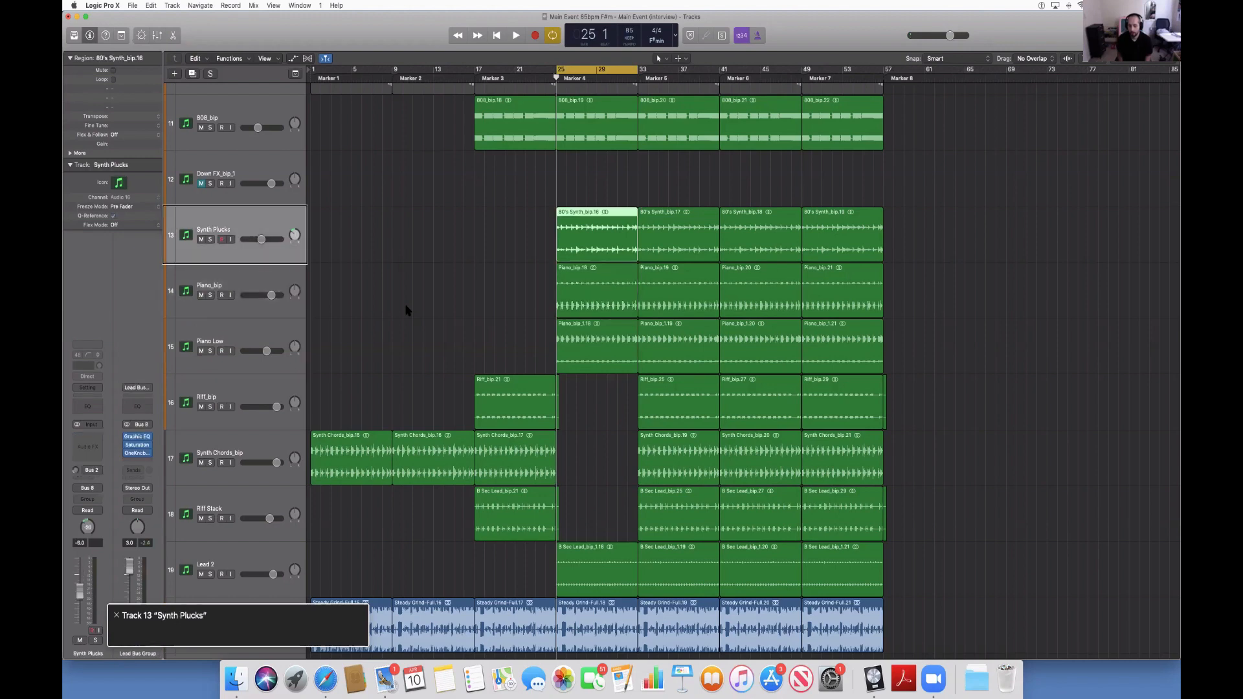
pyautogui.press('Delete')
pyautogui.press('space')
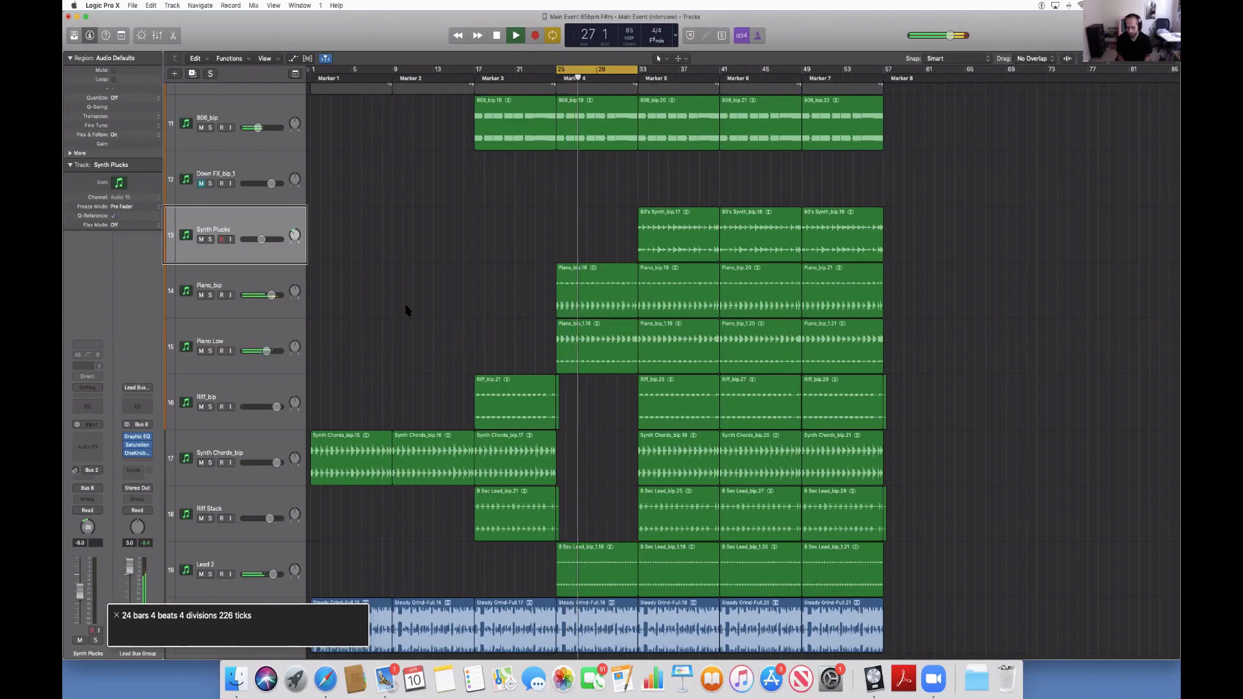
pyautogui.press('space')
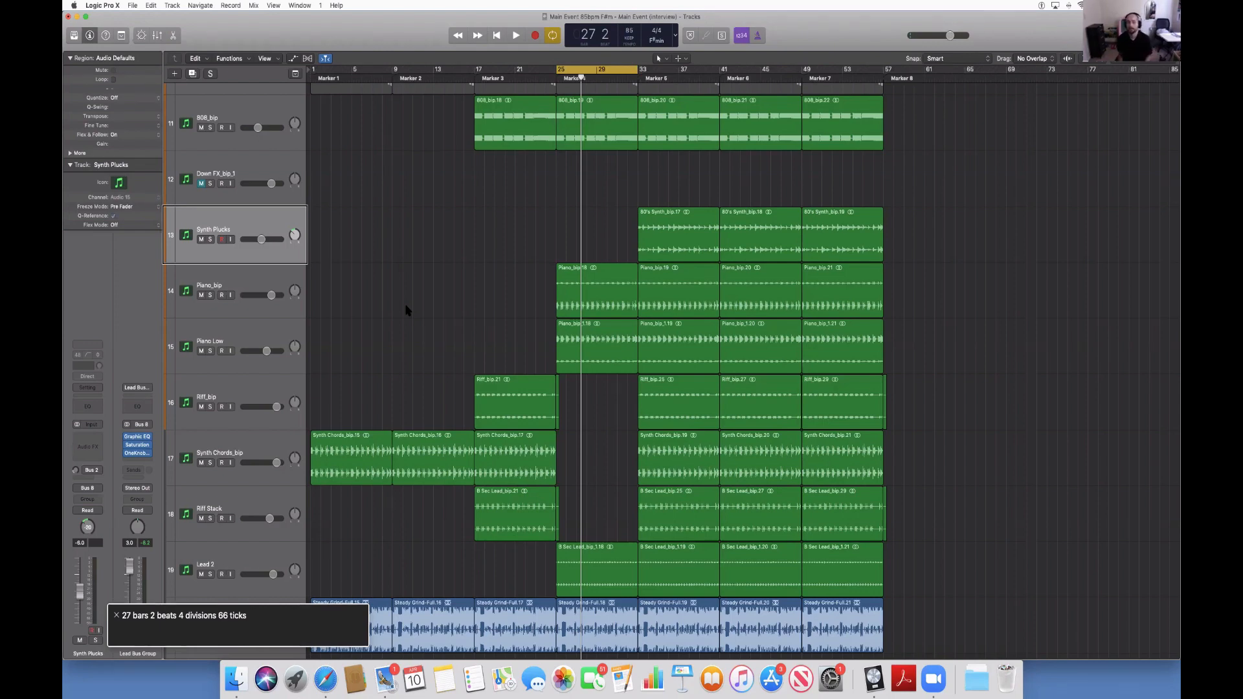
# Move the cycle to Marker 5 at bar 33, start playback, and go through its tracks from Piano_bip down to Ref. Track.
pyautogui.hotkey('alt', '.')
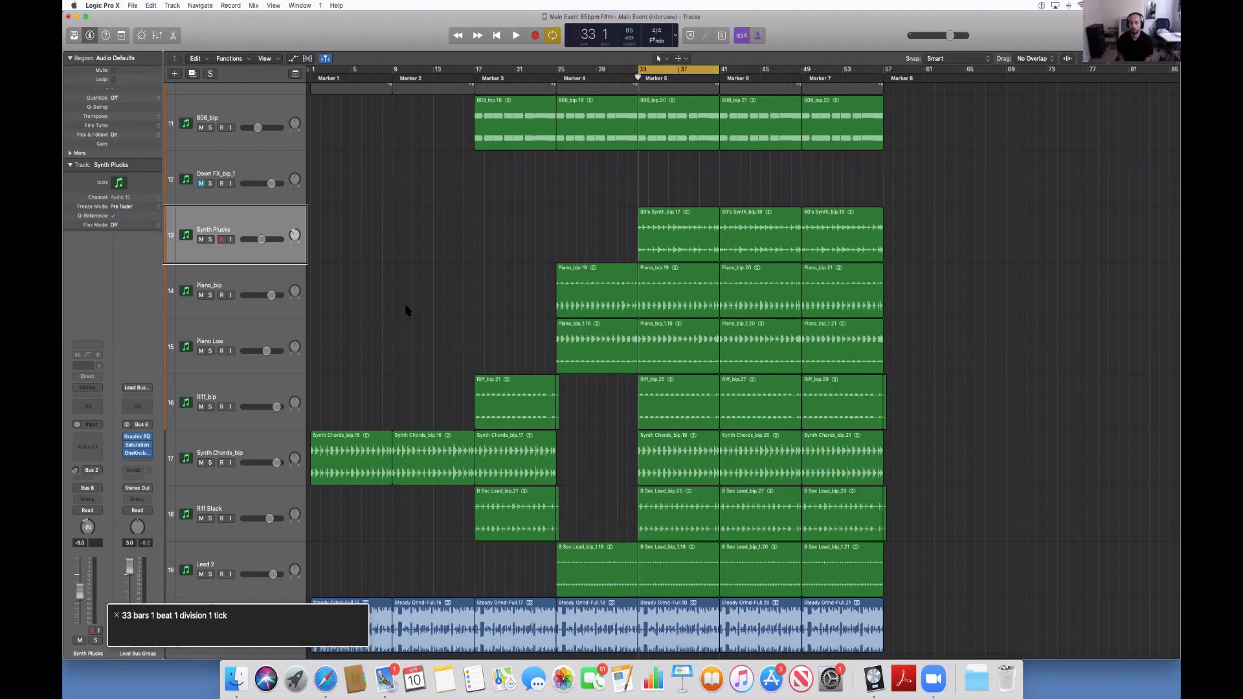
pyautogui.press('space')
pyautogui.press('Down')
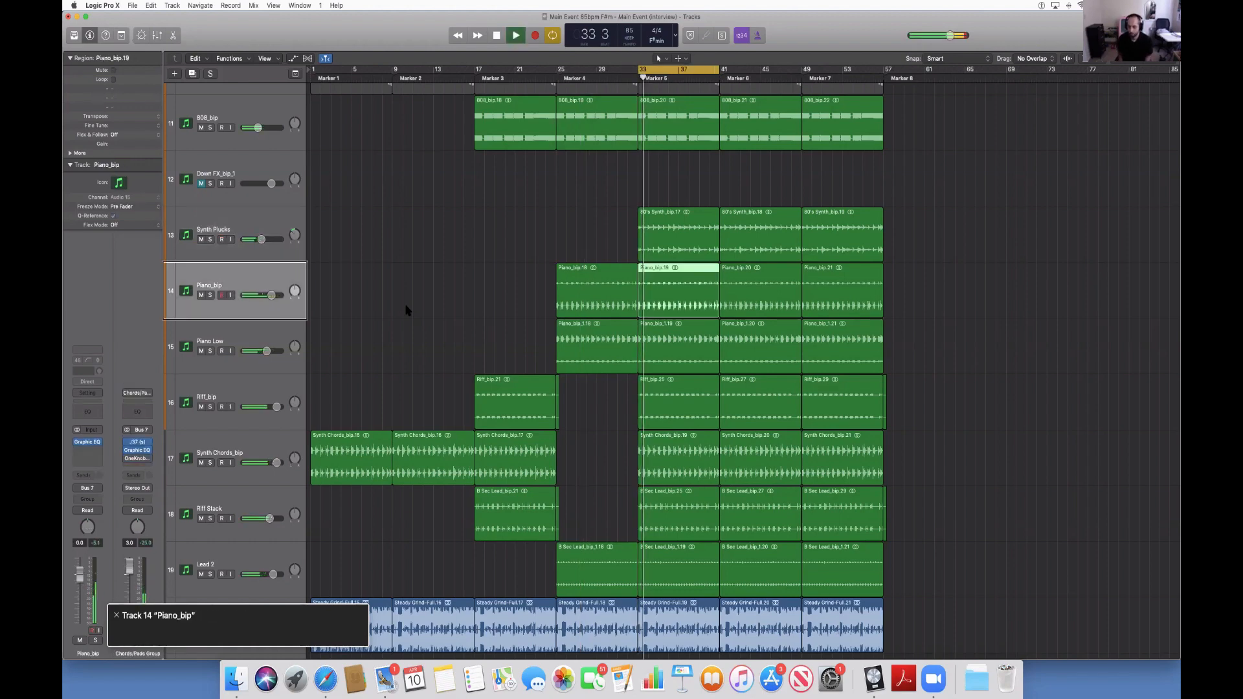
pyautogui.press('Down')
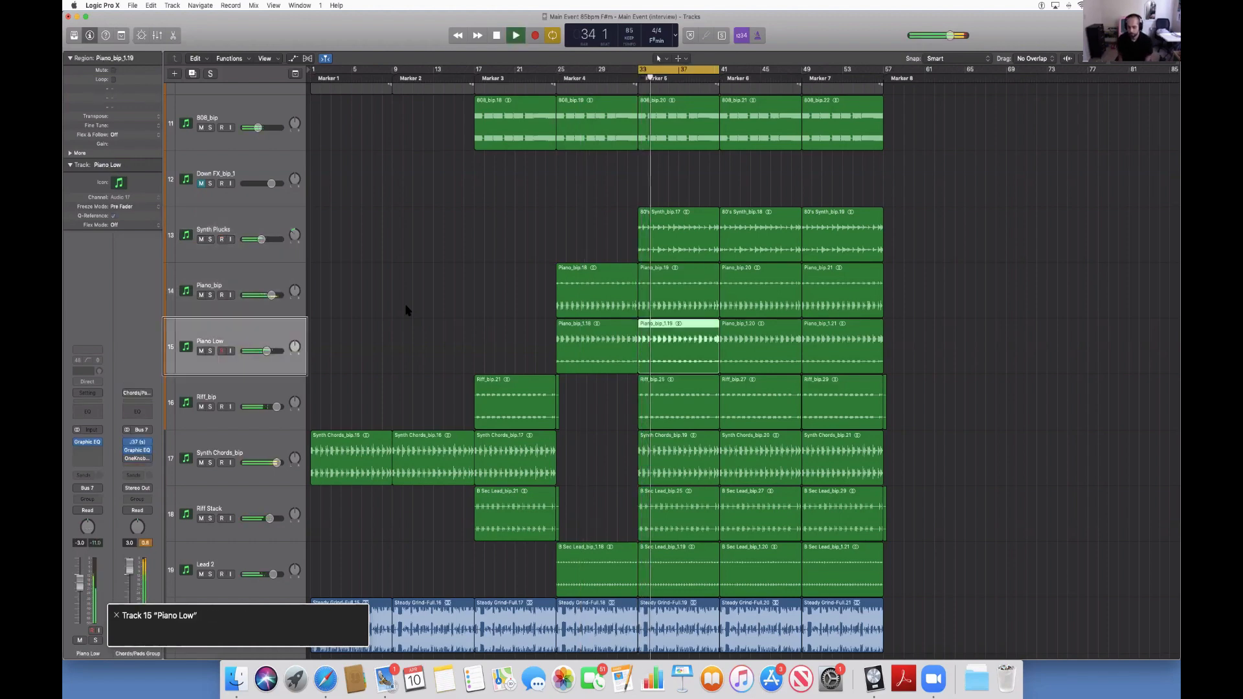
pyautogui.press('Down')
pyautogui.press('Down')
pyautogui.press('Down')
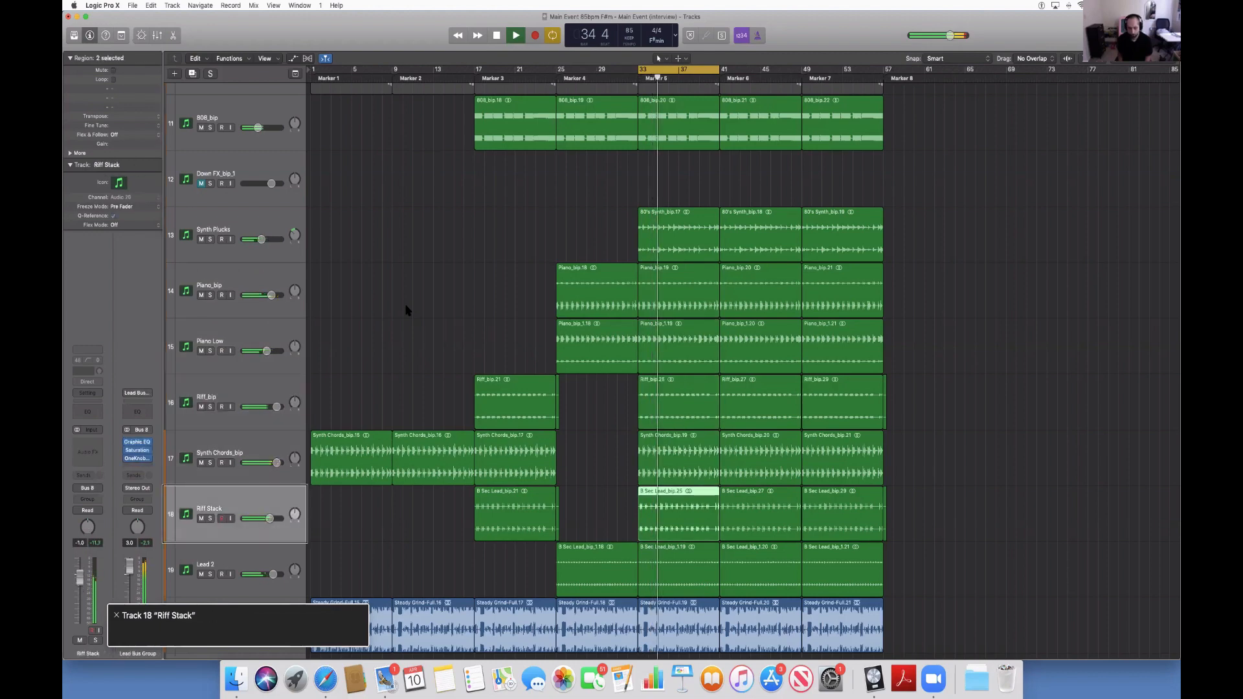
pyautogui.press('Up')
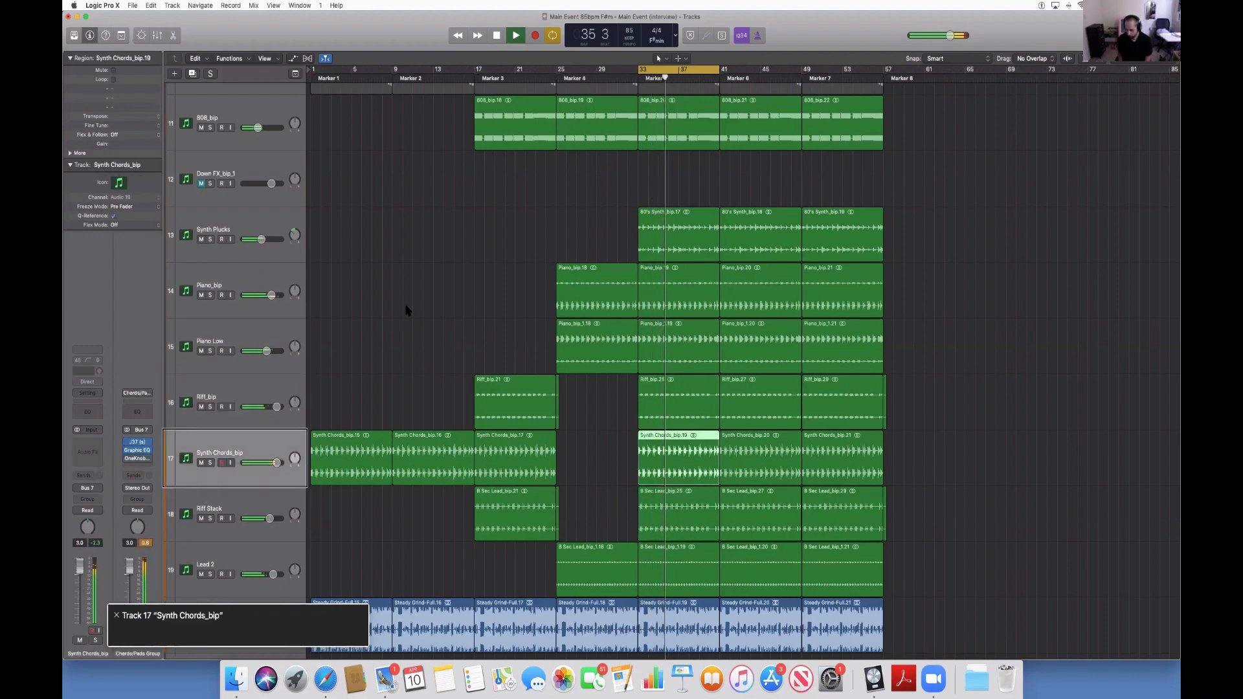
pyautogui.press('Down')
pyautogui.press('Down')
pyautogui.press('Down')
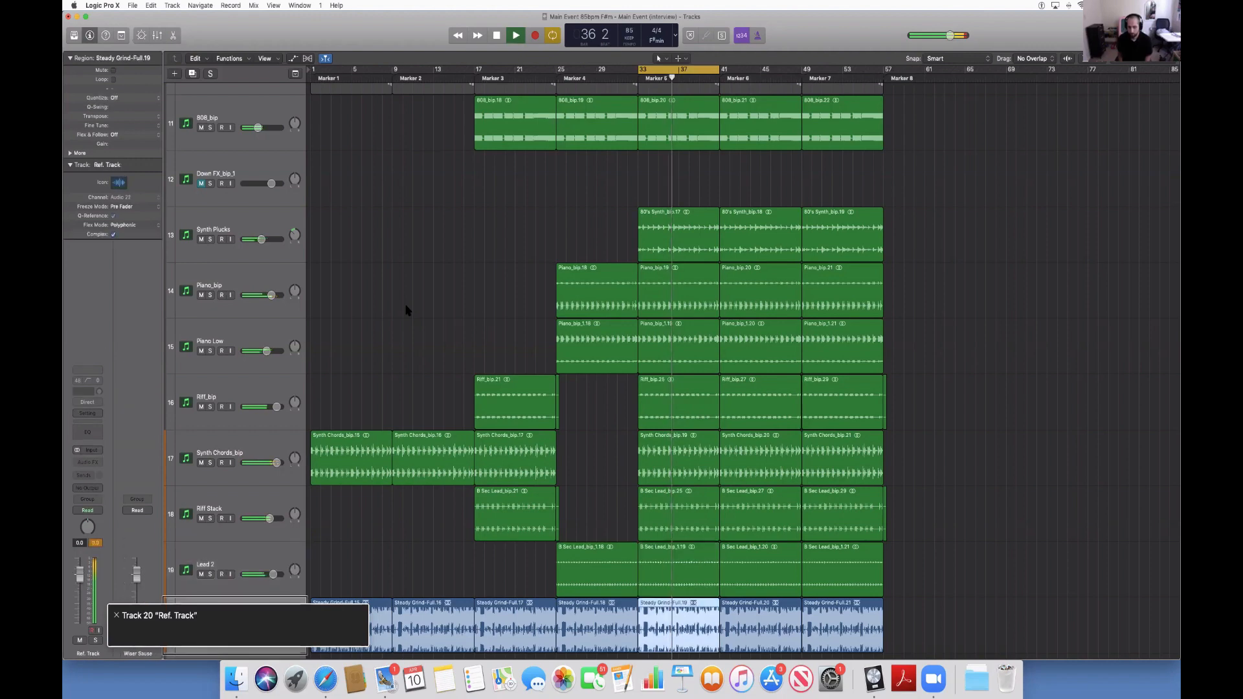
# Delete the Lead 2, Riff Stack and Riff_bip regions in the Marker 5 section, keeping its Synth Chords_bip region.
pyautogui.press('Up')
pyautogui.press('Delete')
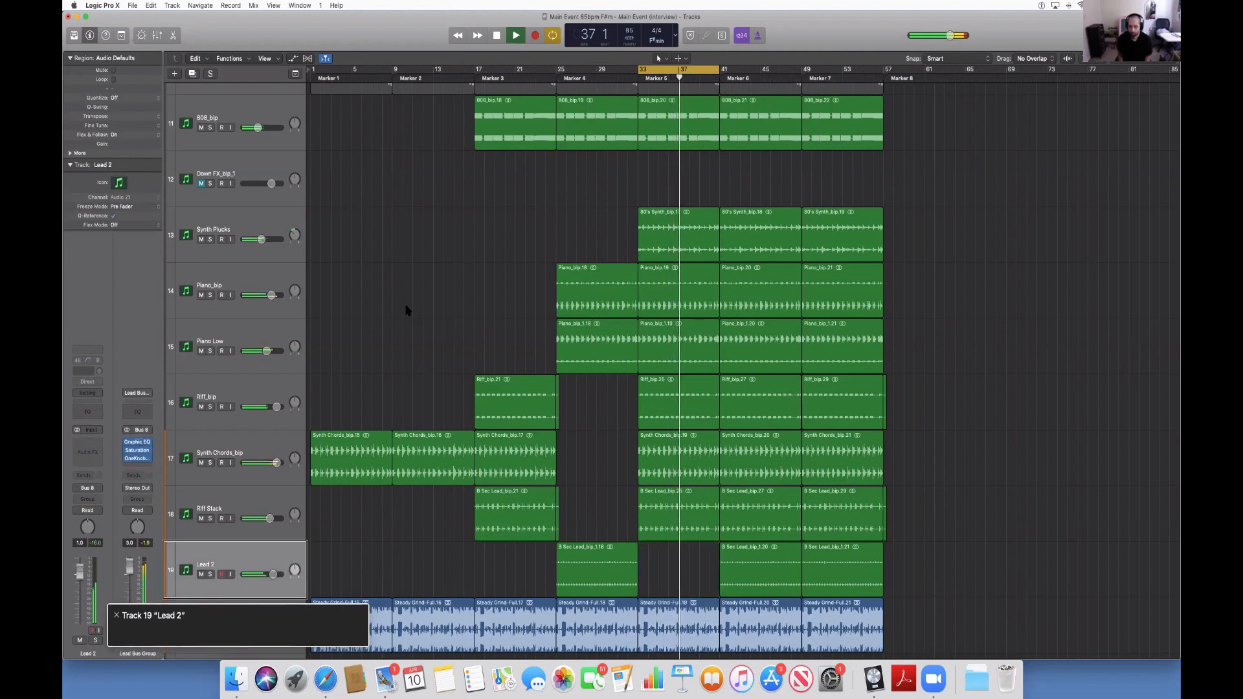
pyautogui.press('Up')
pyautogui.press('Delete')
pyautogui.press('Up')
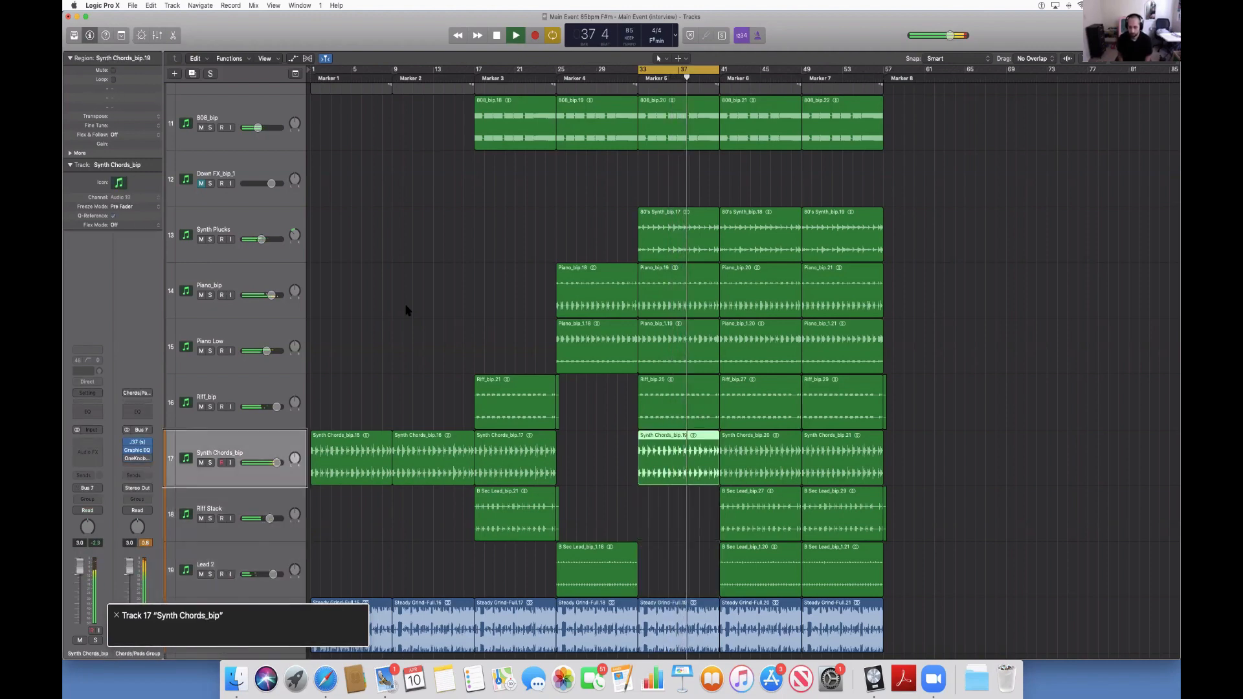
pyautogui.press('Up')
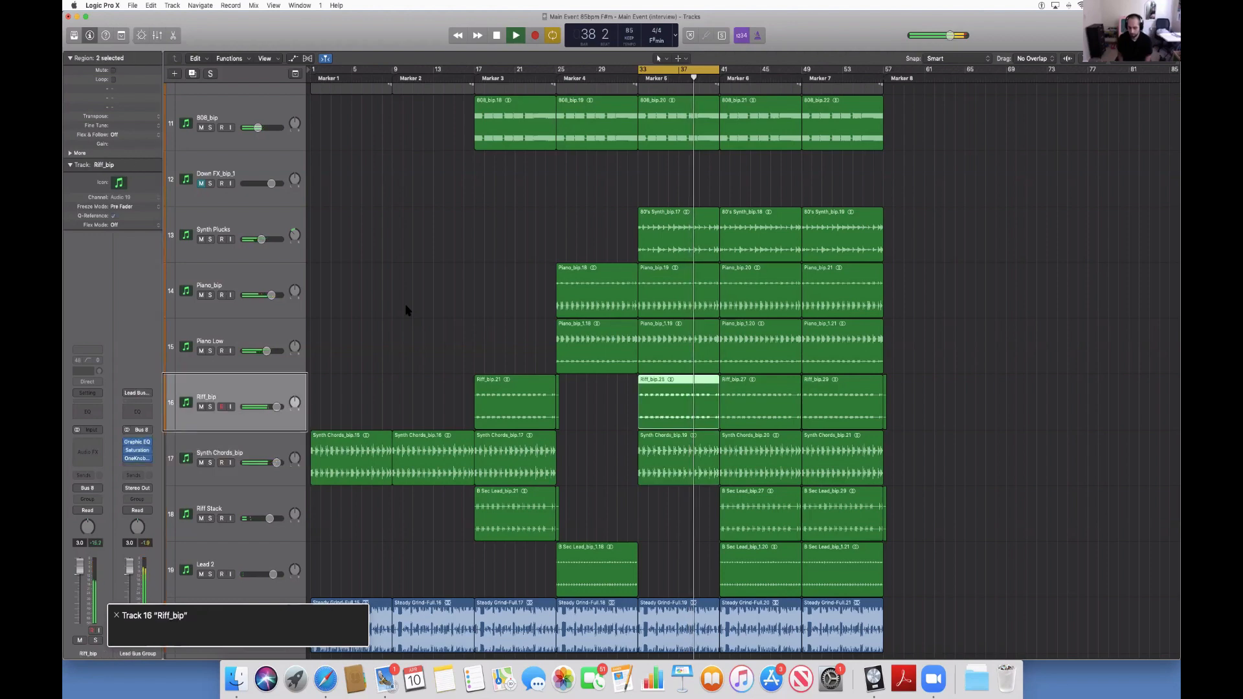
pyautogui.press('Delete')
# Delete the Piano Low and 808_bip regions at Marker 5, keeping the Piano_bip and Synth Plucks regions.
pyautogui.press('Up')
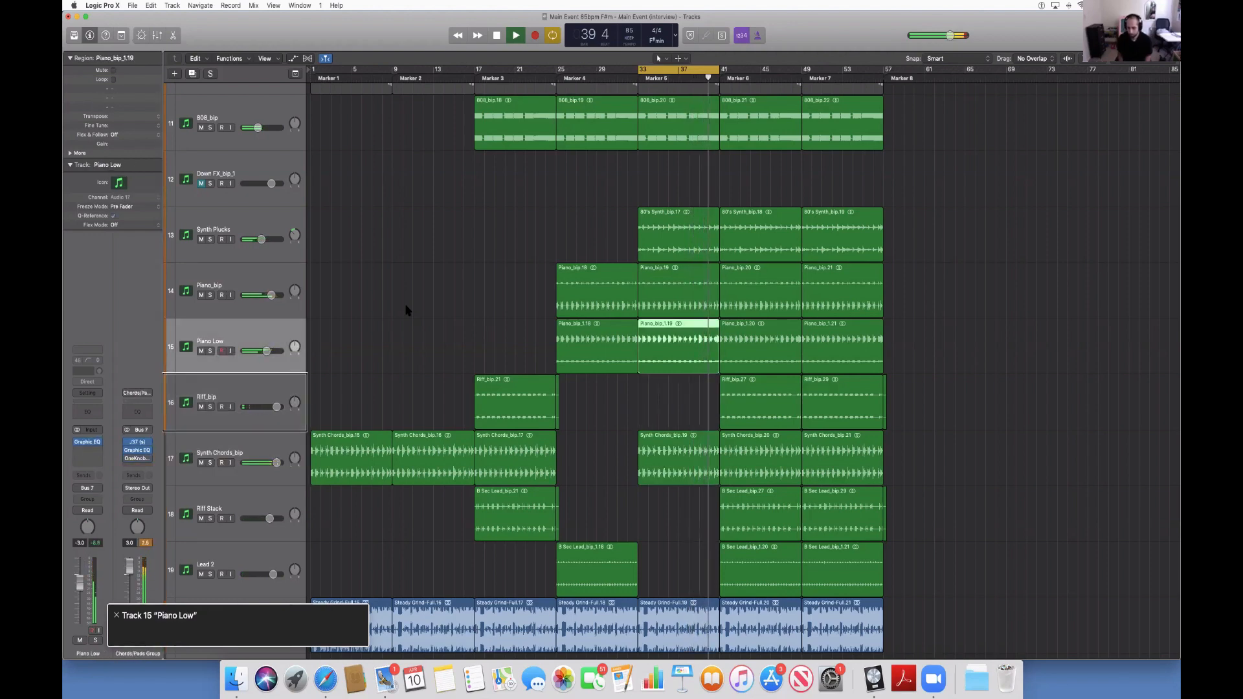
pyautogui.press('Delete')
pyautogui.press('Up')
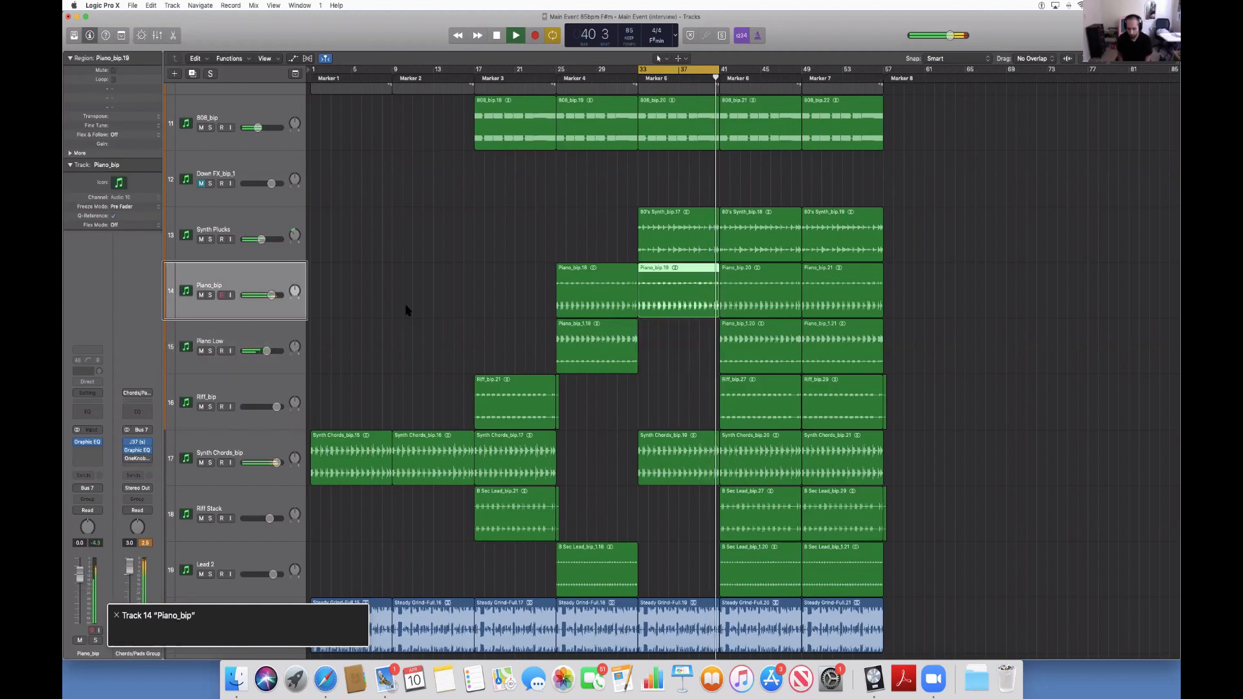
pyautogui.press('Up')
pyautogui.press('Up')
pyautogui.press('Up')
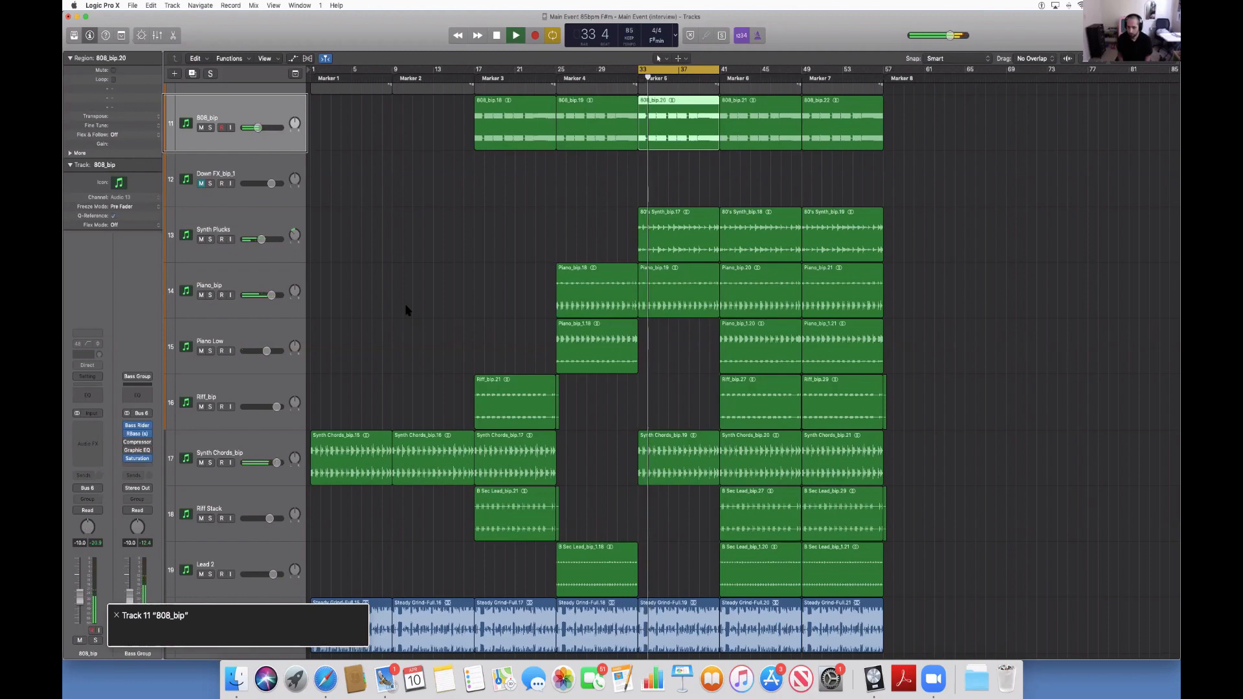
pyautogui.press('Delete')
# Delete the Marker 5 regions of the layered snare one-shot and Snare_bip, leaving the Drum Fills_bip region in place.
pyautogui.press('Up')
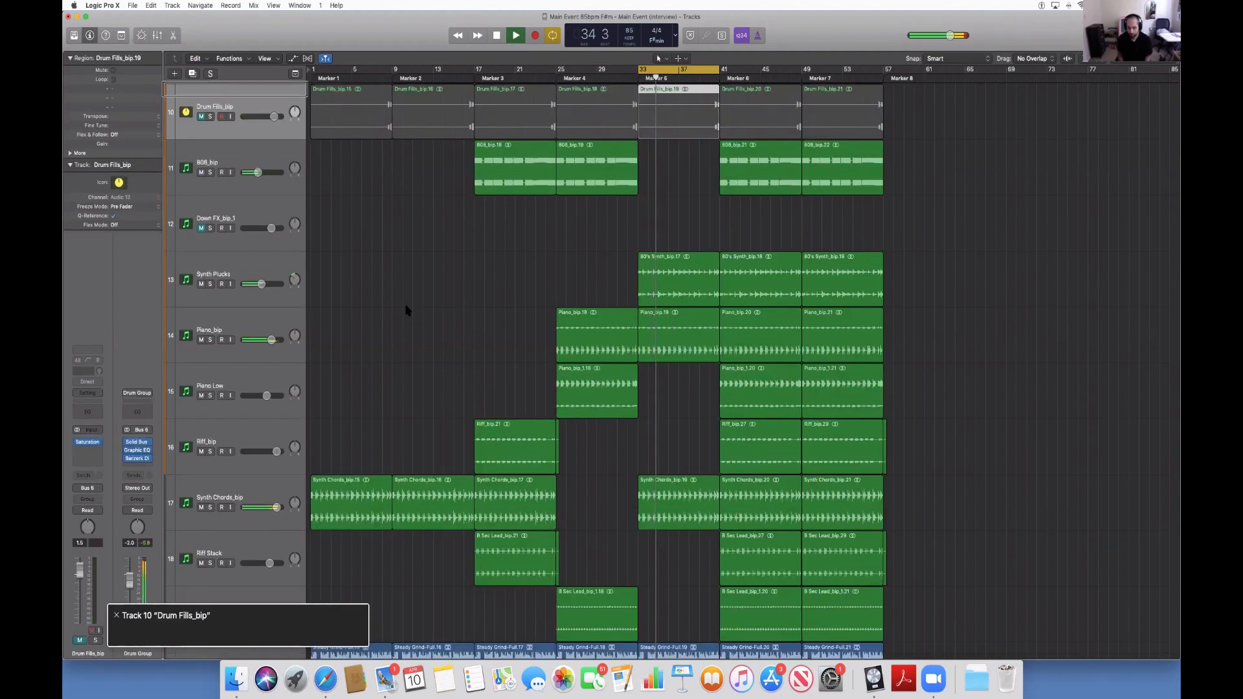
pyautogui.press('Up')
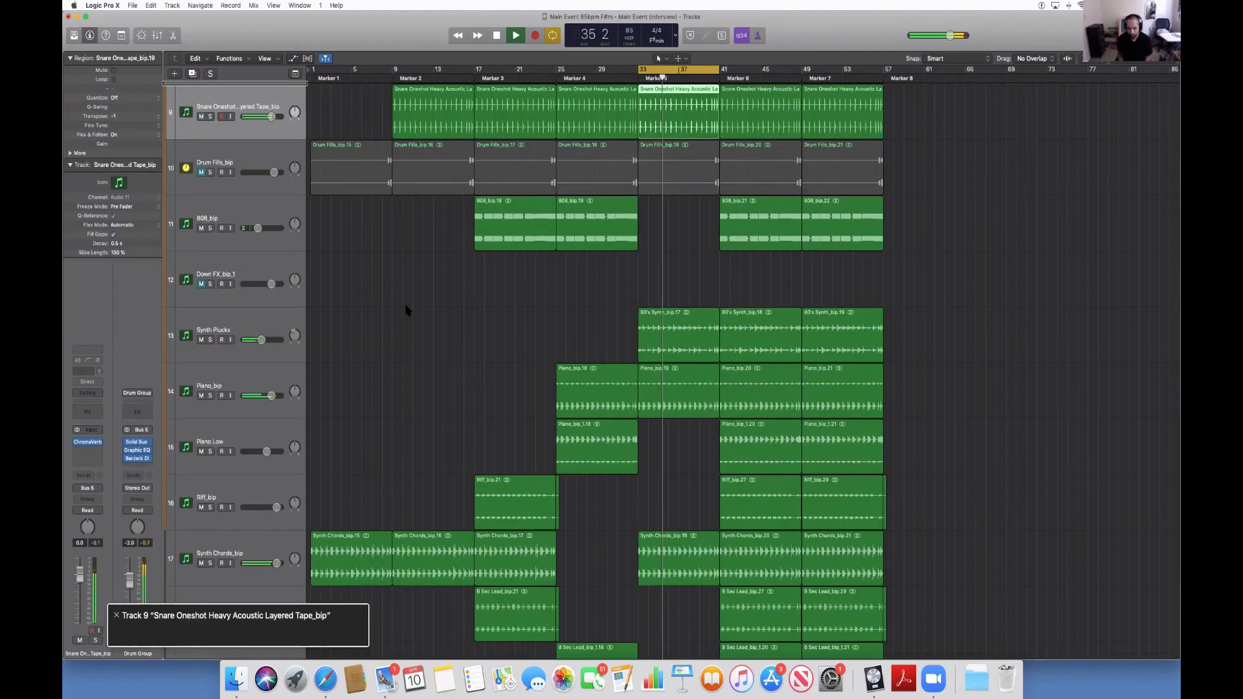
pyautogui.press('Delete')
pyautogui.press('Up')
pyautogui.press('Delete')
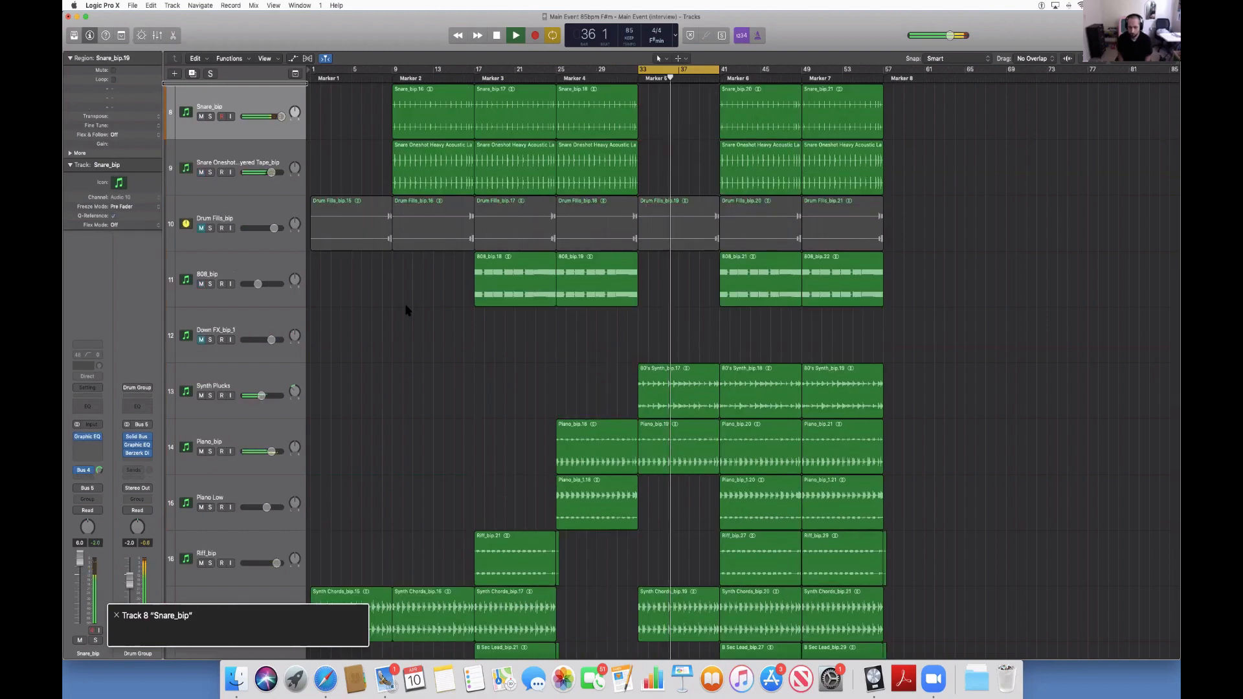
# Delete the Kick_bip, Hi-hats_bip and Percussion_bip regions in the Marker 5 section.
pyautogui.press('Up')
pyautogui.press('Delete')
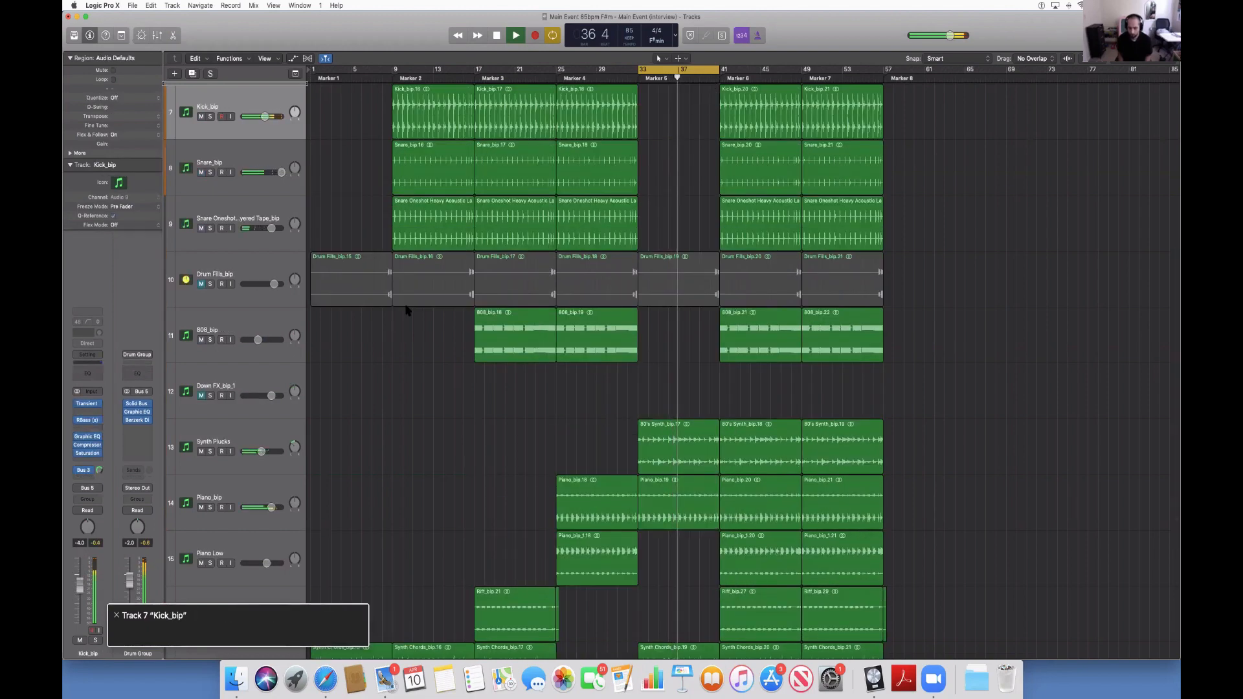
pyautogui.press('Up')
pyautogui.press('Delete')
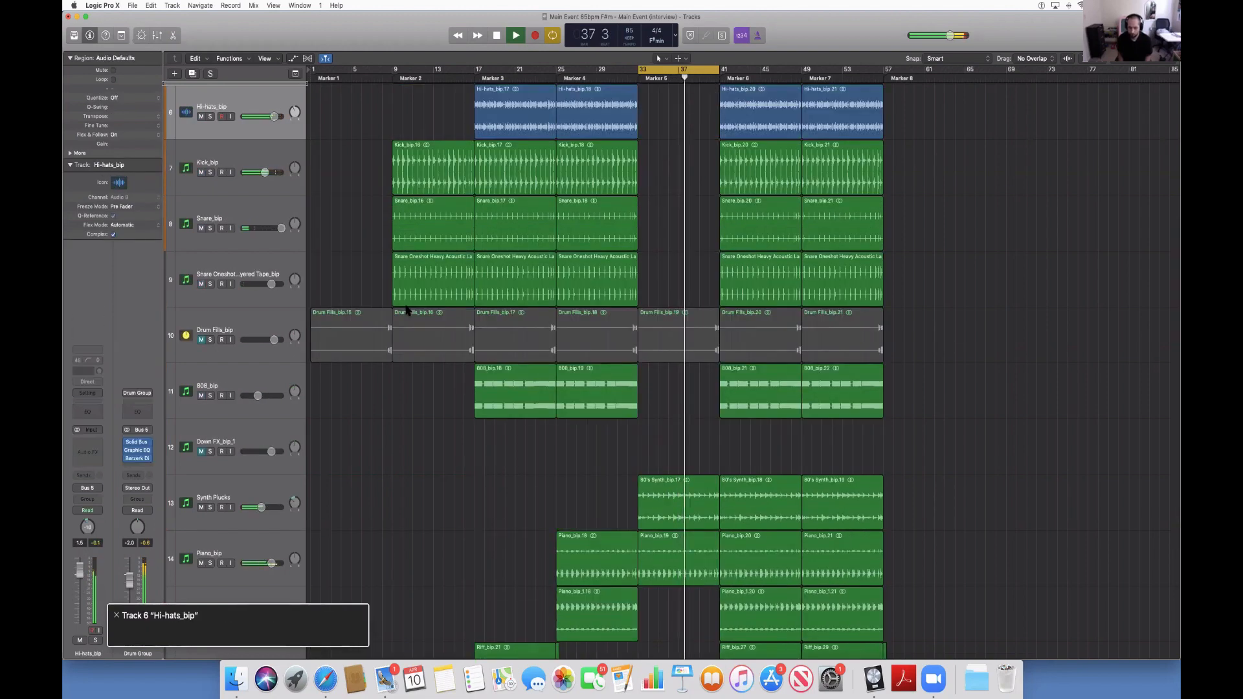
pyautogui.press('Up')
pyautogui.press('Delete')
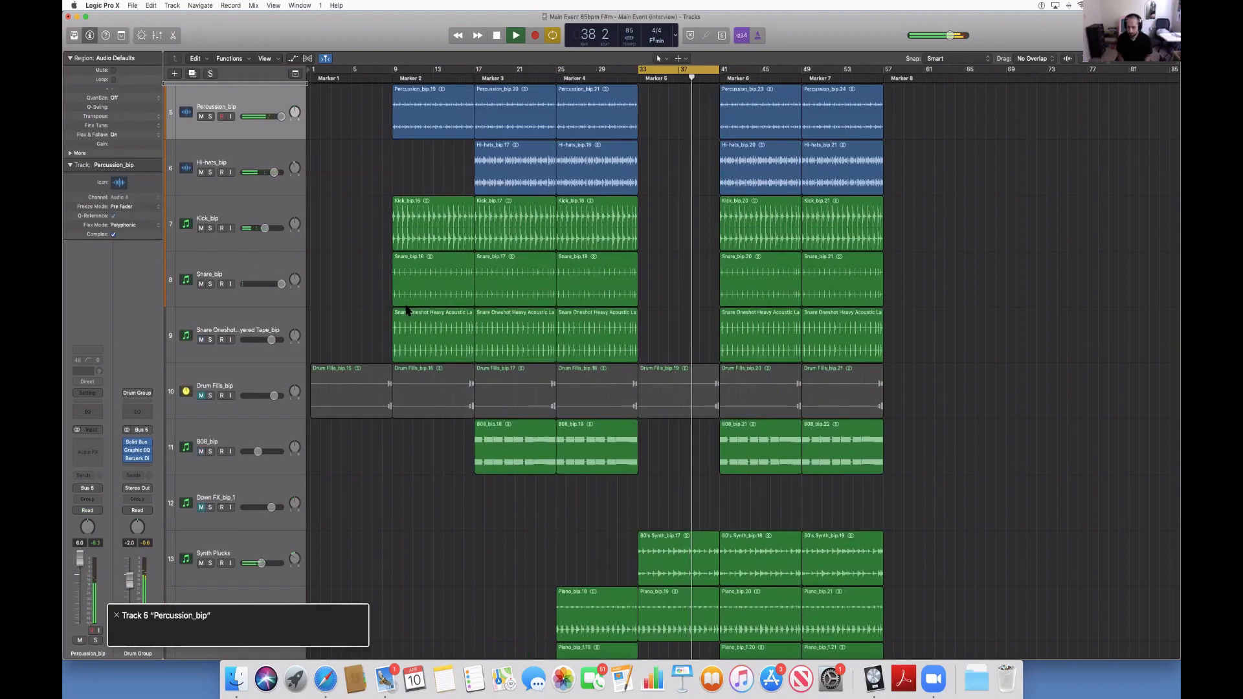
# Turn cycle mode off, return the playhead to Marker 5 at bar 33, and audition the stripped-down section.
pyautogui.press('c')
pyautogui.press('space')
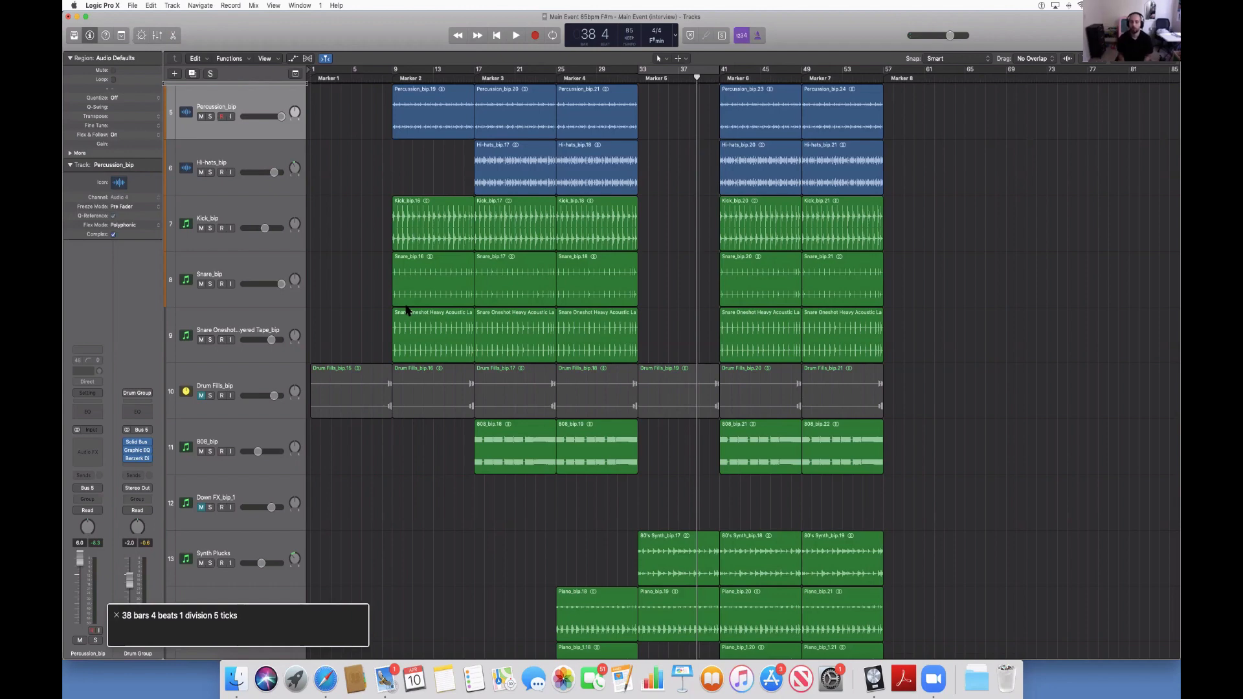
pyautogui.hotkey('alt', ',')
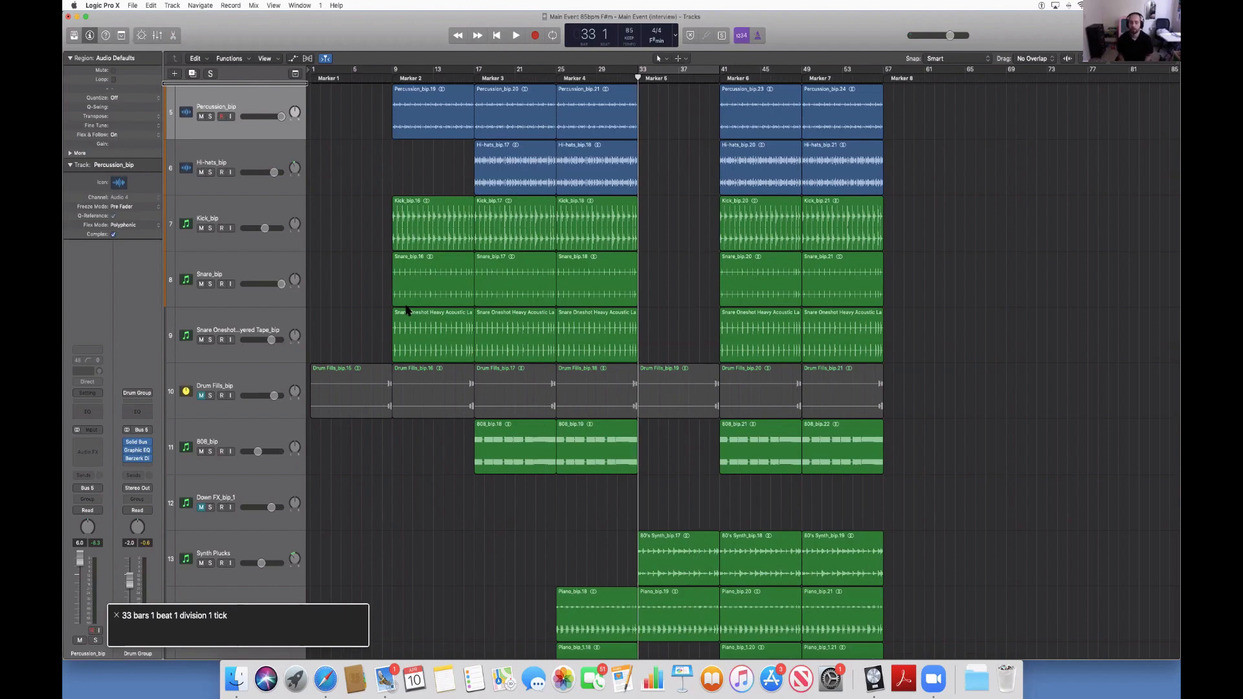
pyautogui.press('space')
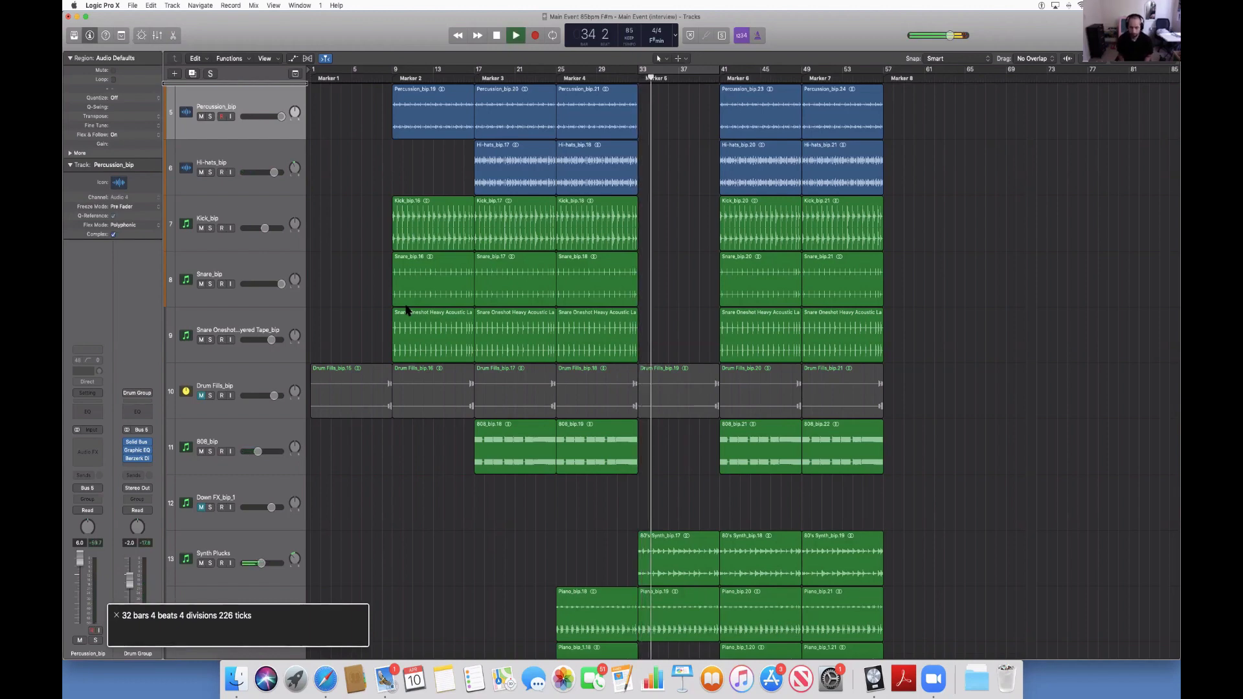
pyautogui.press('space')
# Start playback from Marker 6 at bar 41 and delete all the Hi-hats_bip regions while it plays.
pyautogui.hotkey('alt', '.')
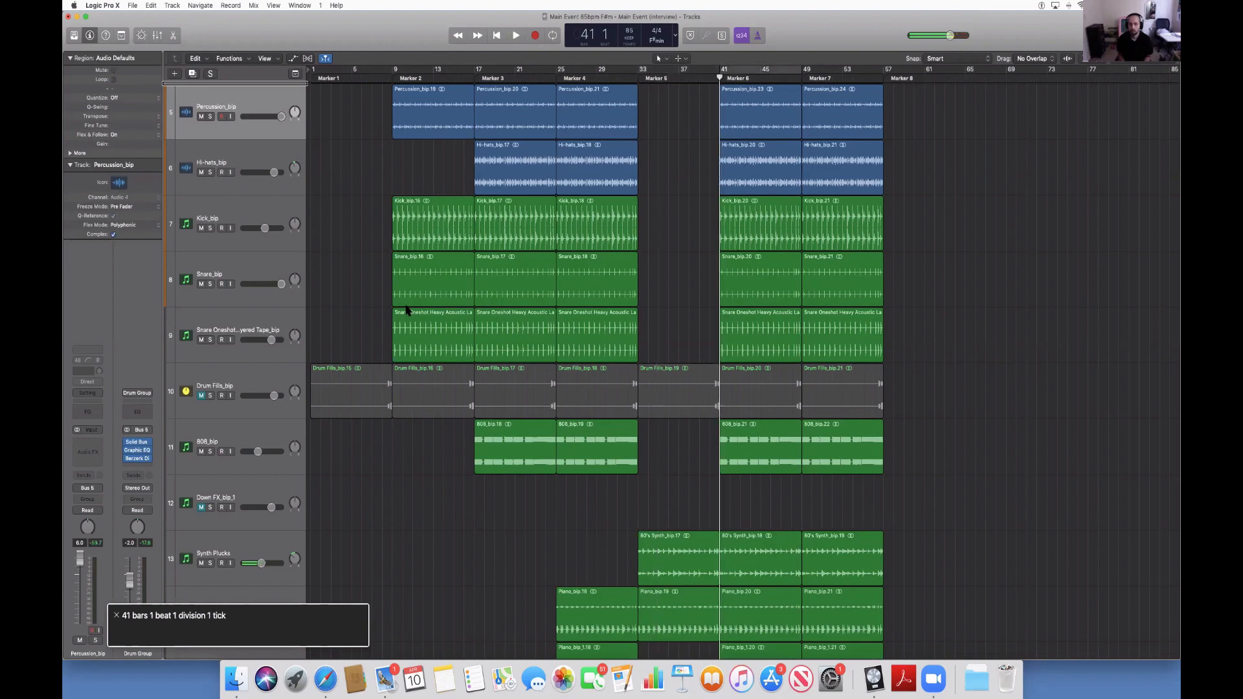
pyautogui.press('space')
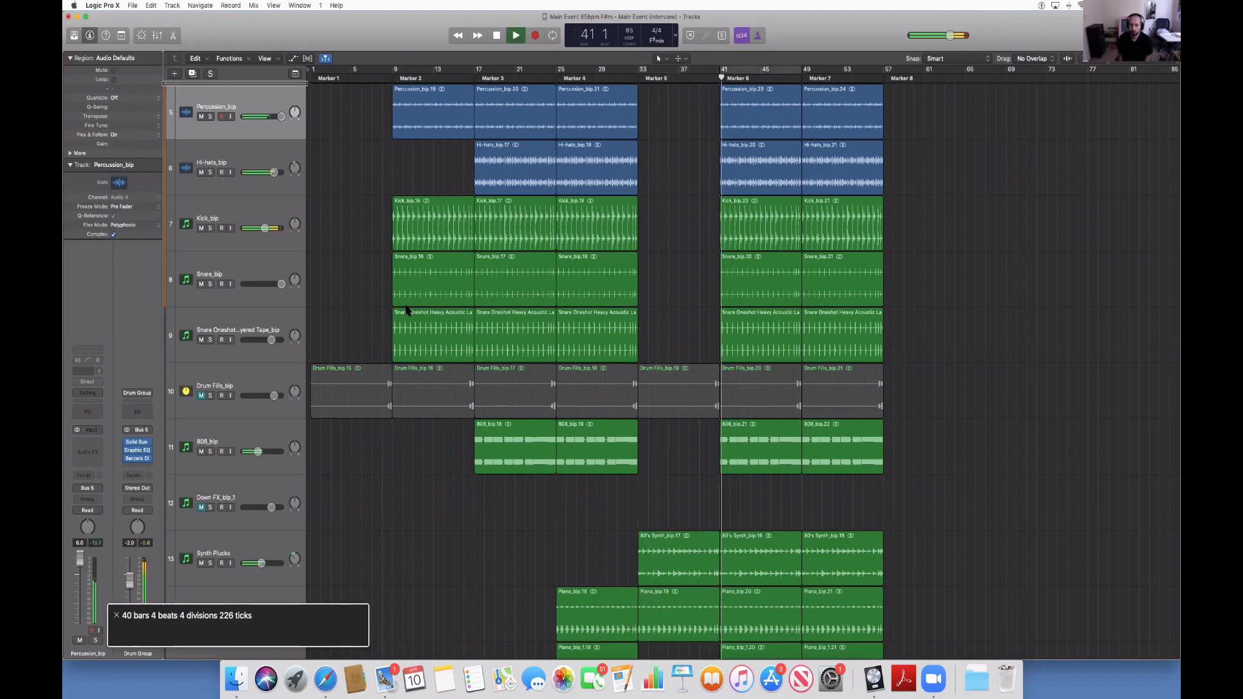
pyautogui.press('Down')
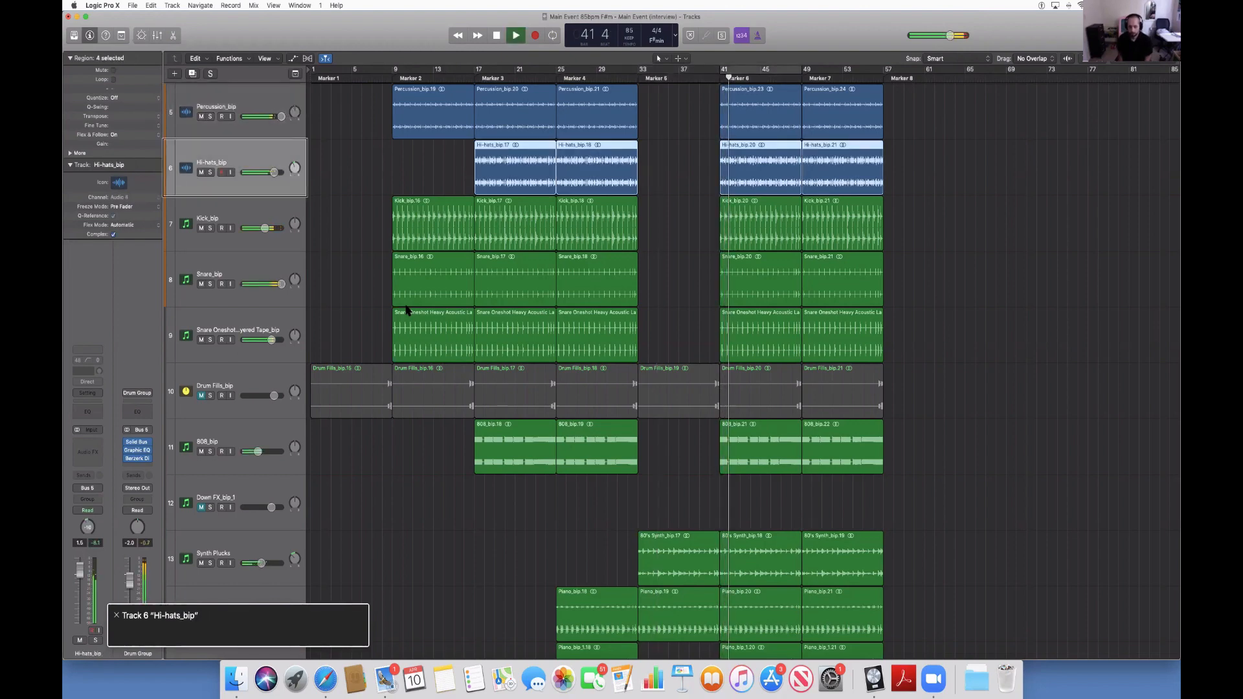
pyautogui.press('Down')
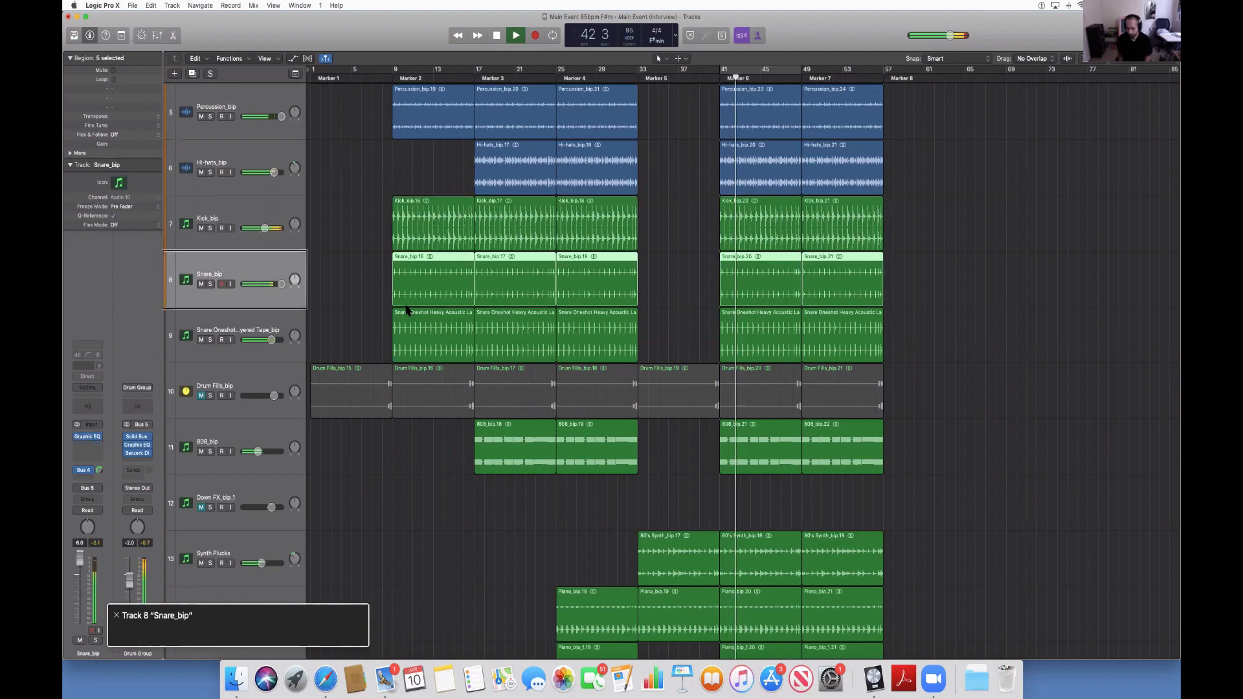
pyautogui.press('Down')
pyautogui.press('Down')
pyautogui.press('Up')
pyautogui.press('Up')
pyautogui.press('Up')
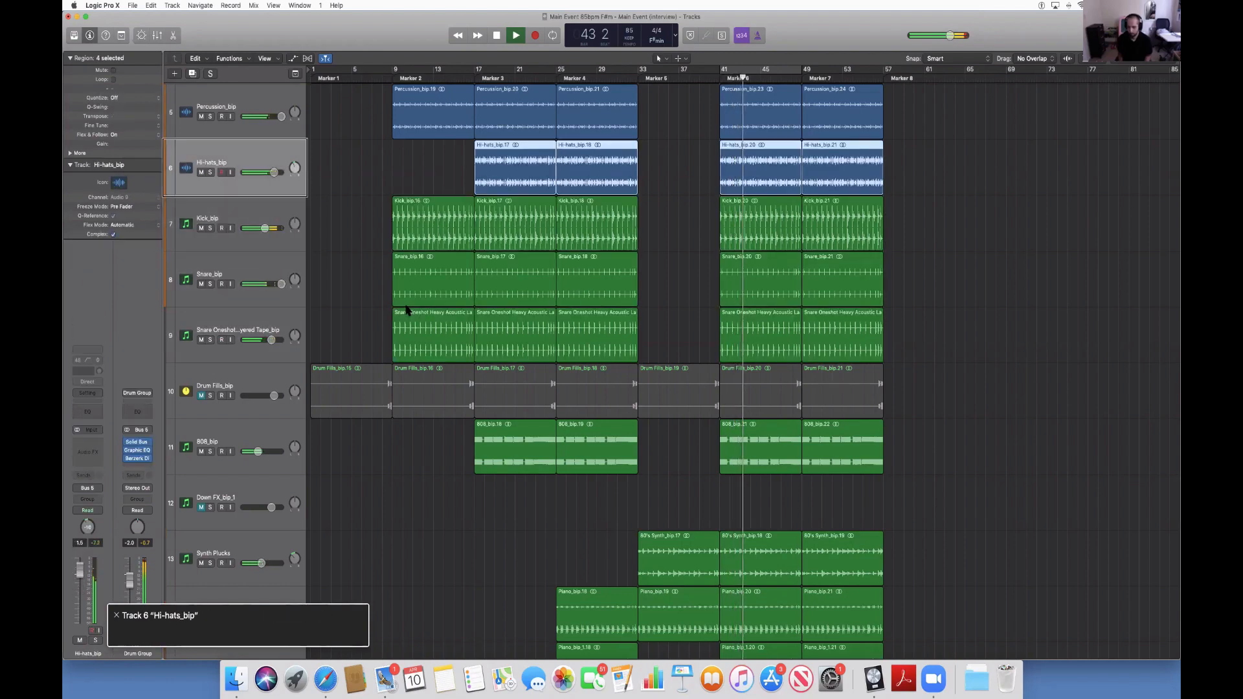
pyautogui.press('Down')
pyautogui.press('Up')
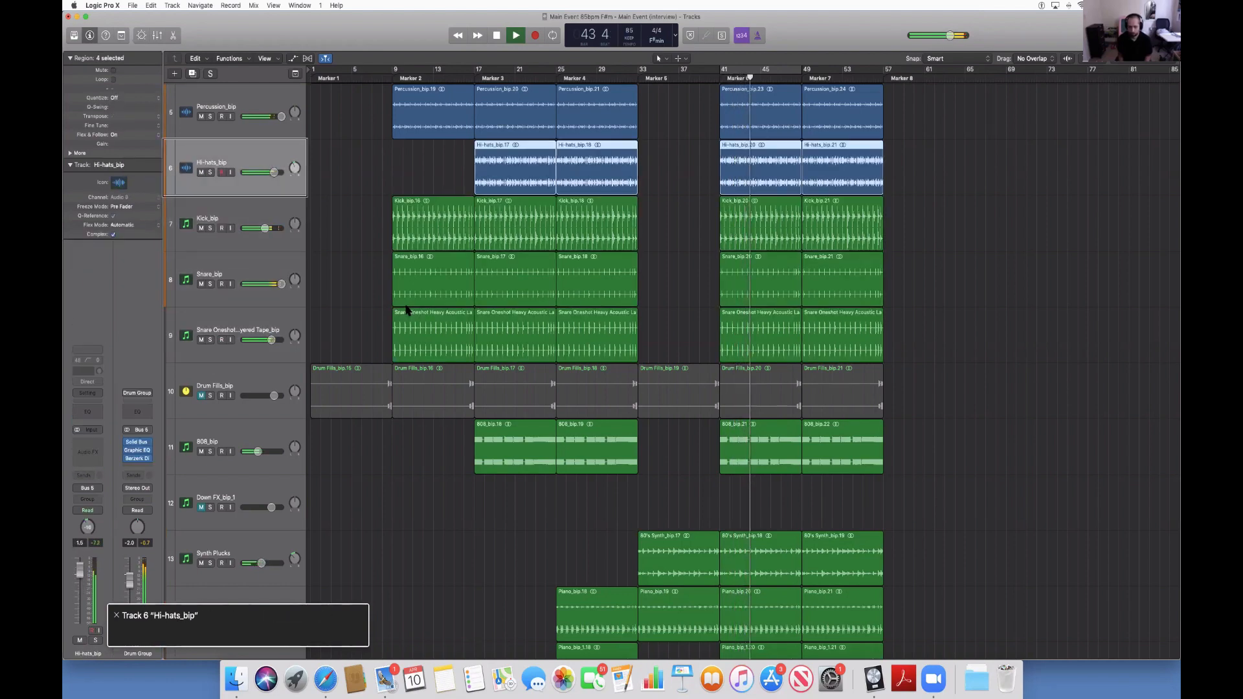
pyautogui.press('Delete')
# Delete all the regions on the Synth Plucks and Piano_bip tracks during playback.
pyautogui.press('Down')
pyautogui.press('Down')
pyautogui.press('Down')
pyautogui.press('Down')
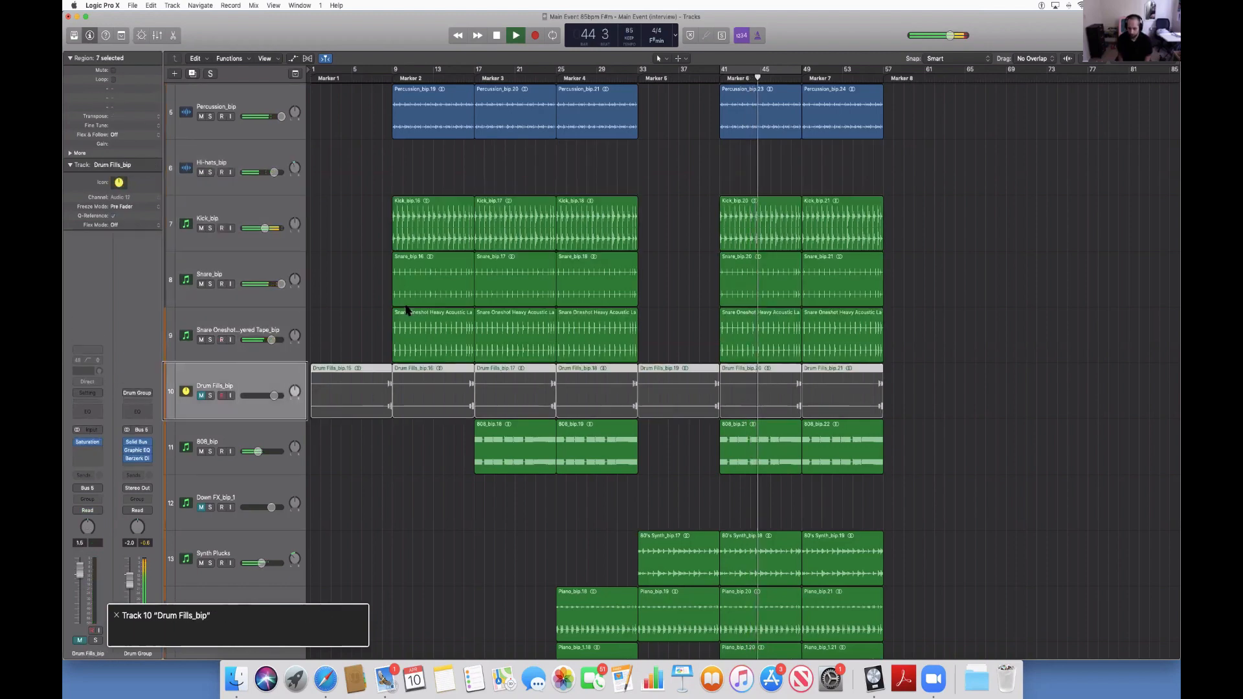
pyautogui.press('Down')
pyautogui.press('Down')
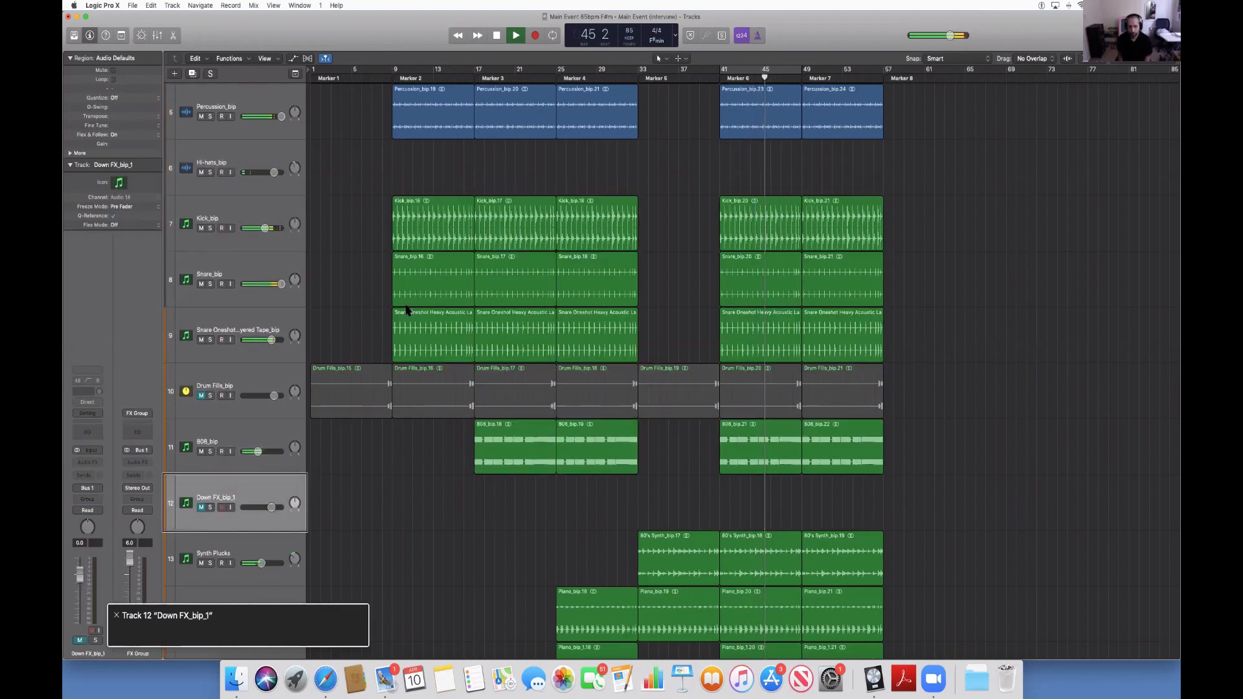
pyautogui.press('Down')
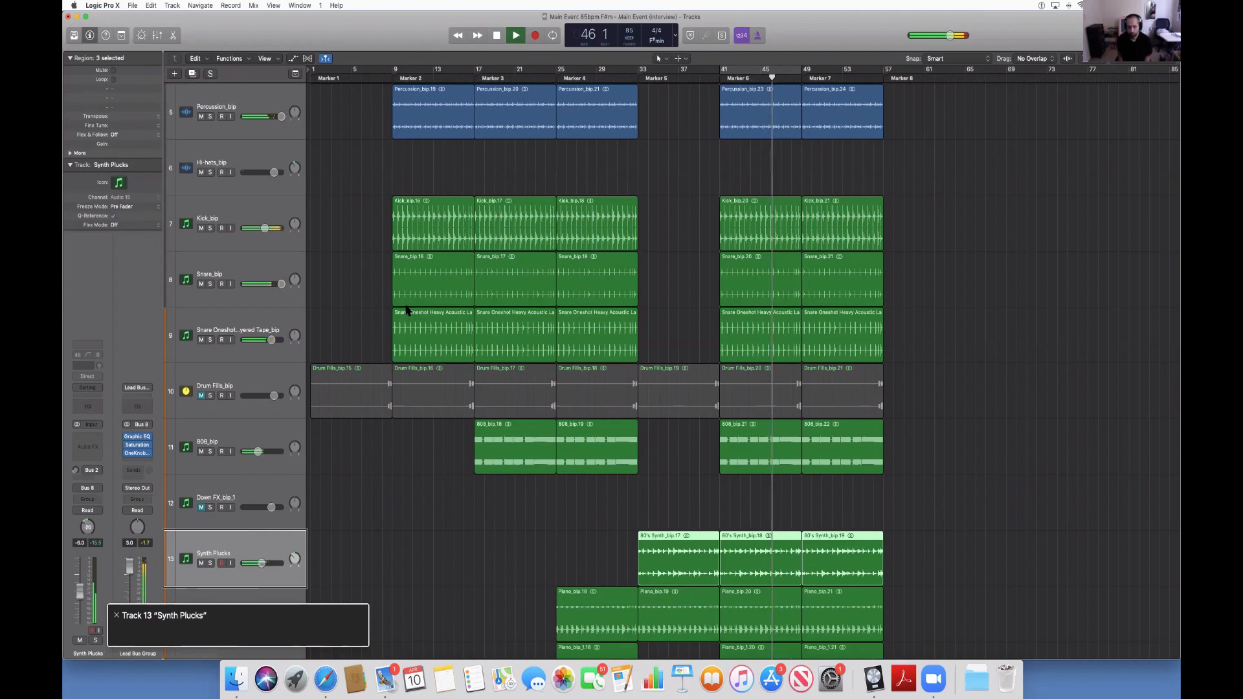
pyautogui.press('Down')
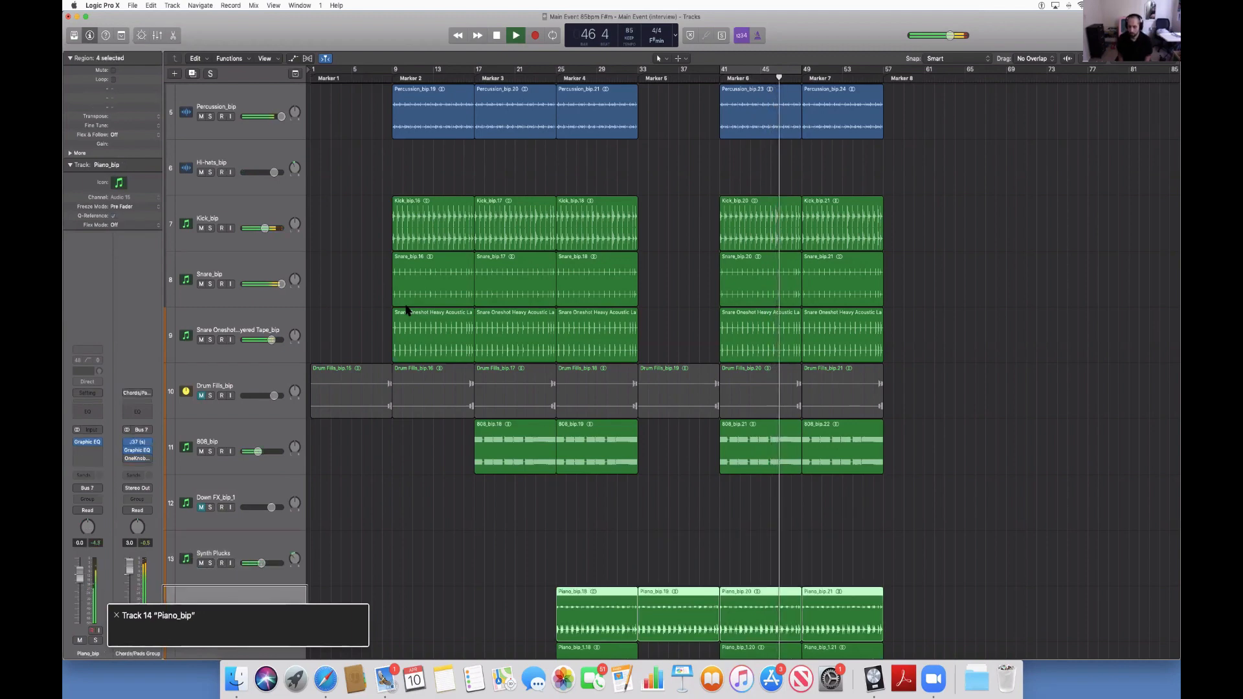
pyautogui.press('Delete')
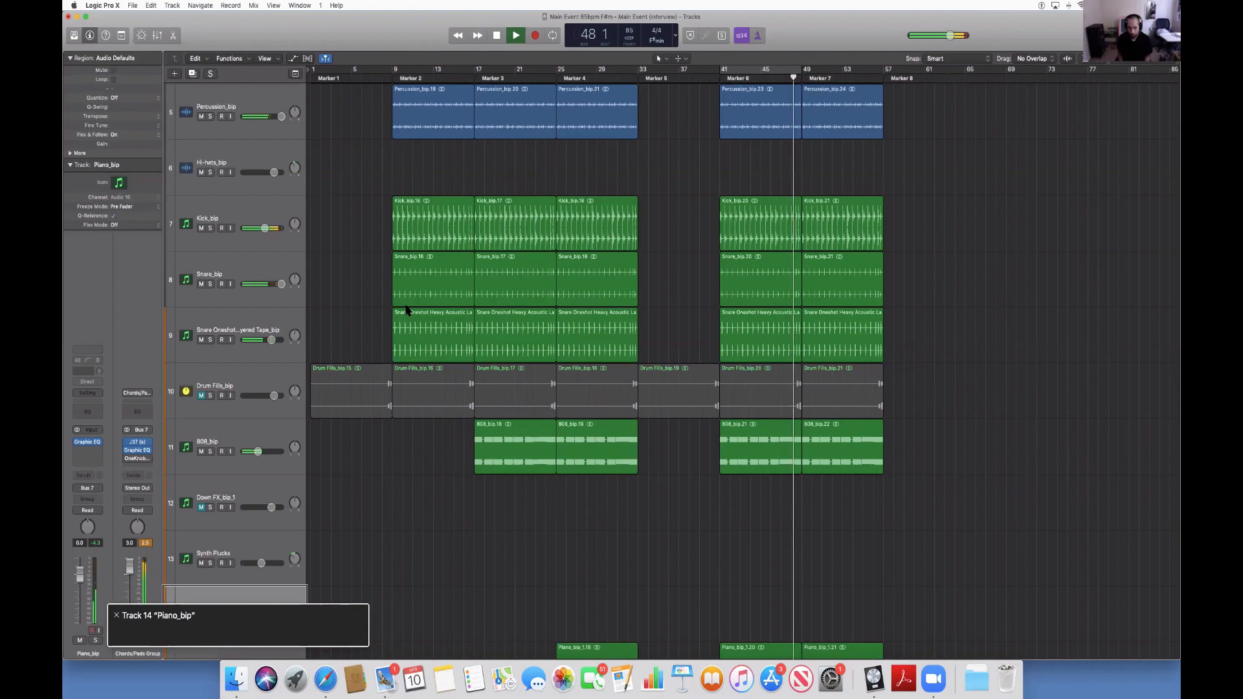
pyautogui.scroll(-3, 407, 311)
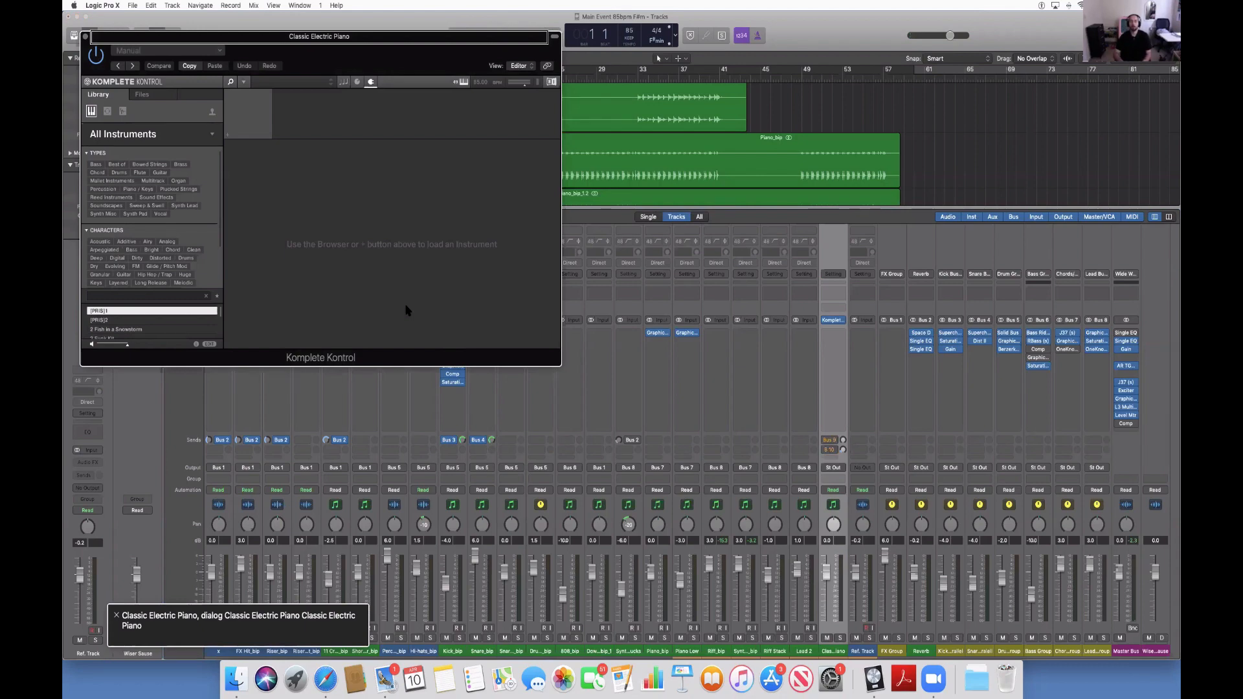
# Close the Classic Electric Piano instrument window and hide the mixer.
pyautogui.press('super+w')
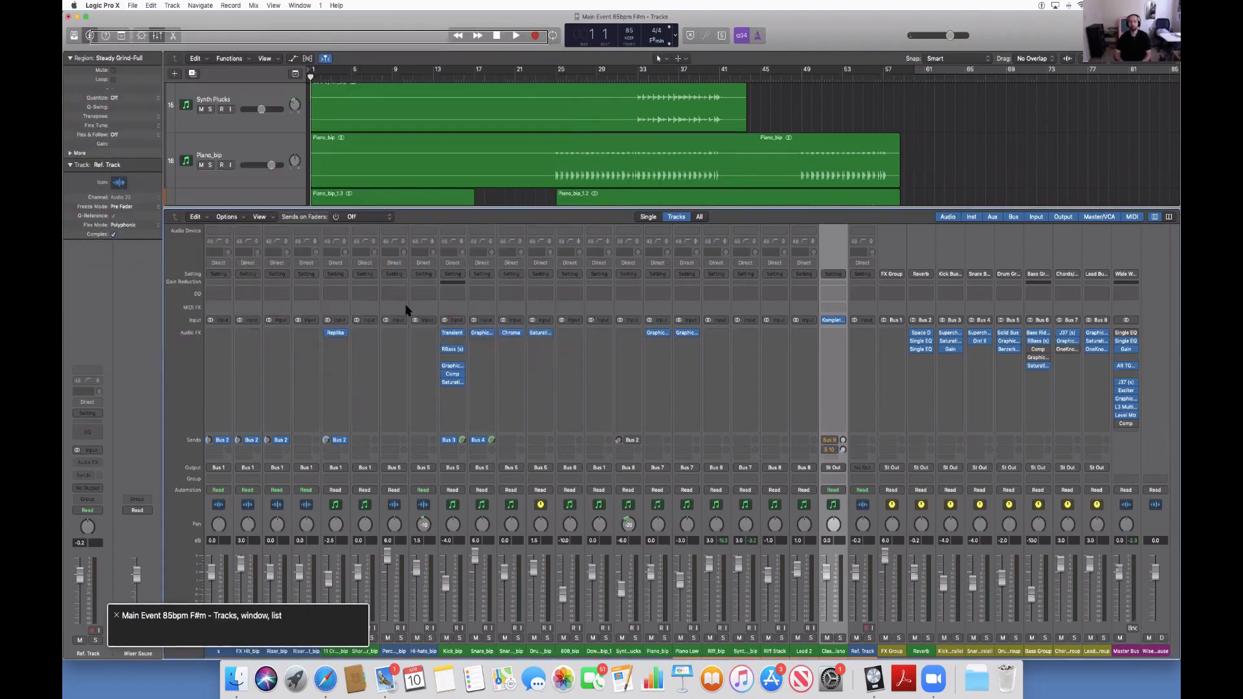
pyautogui.press('x')
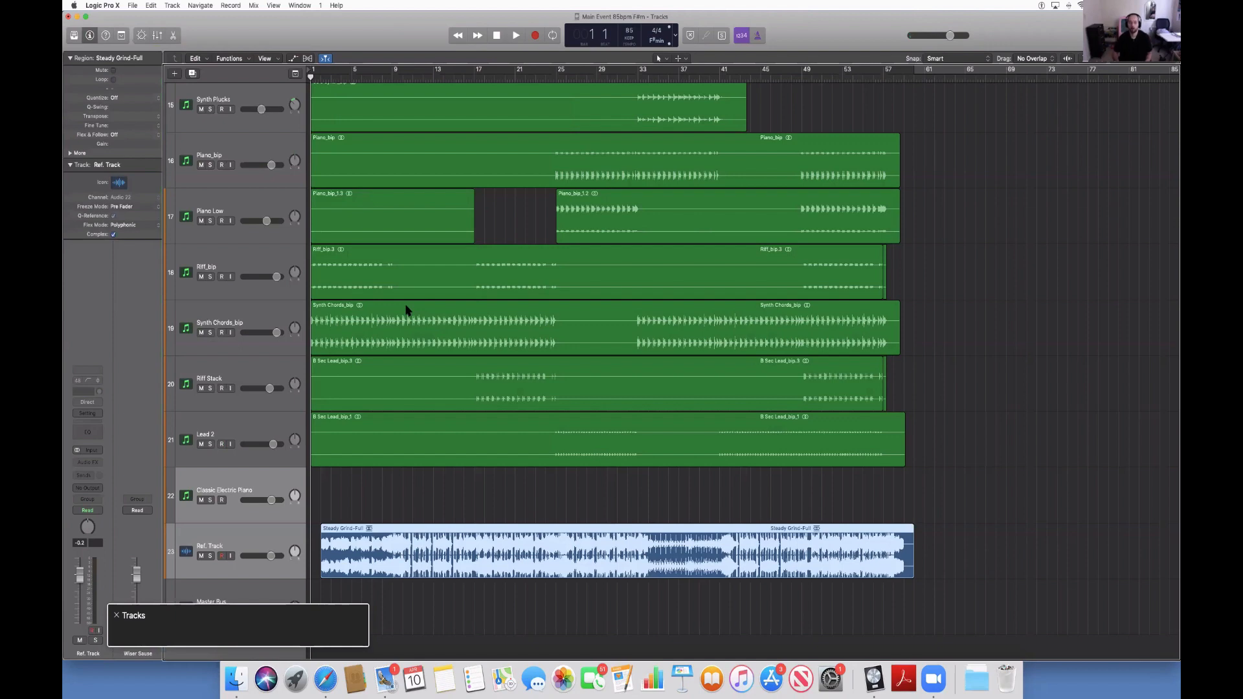
# Select the Classic Electric Piano track, switch to the Lead 2 track, and return to the Classic Electric Piano track.
pyautogui.press('Up')
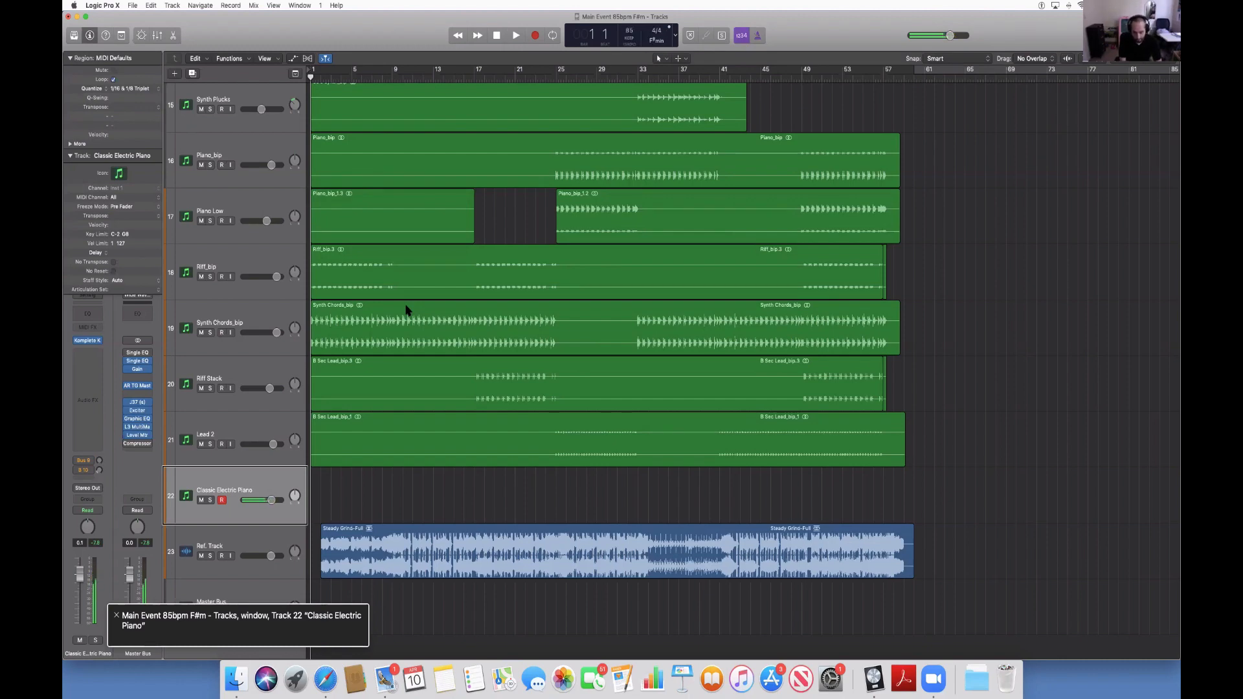
pyautogui.press('Up')
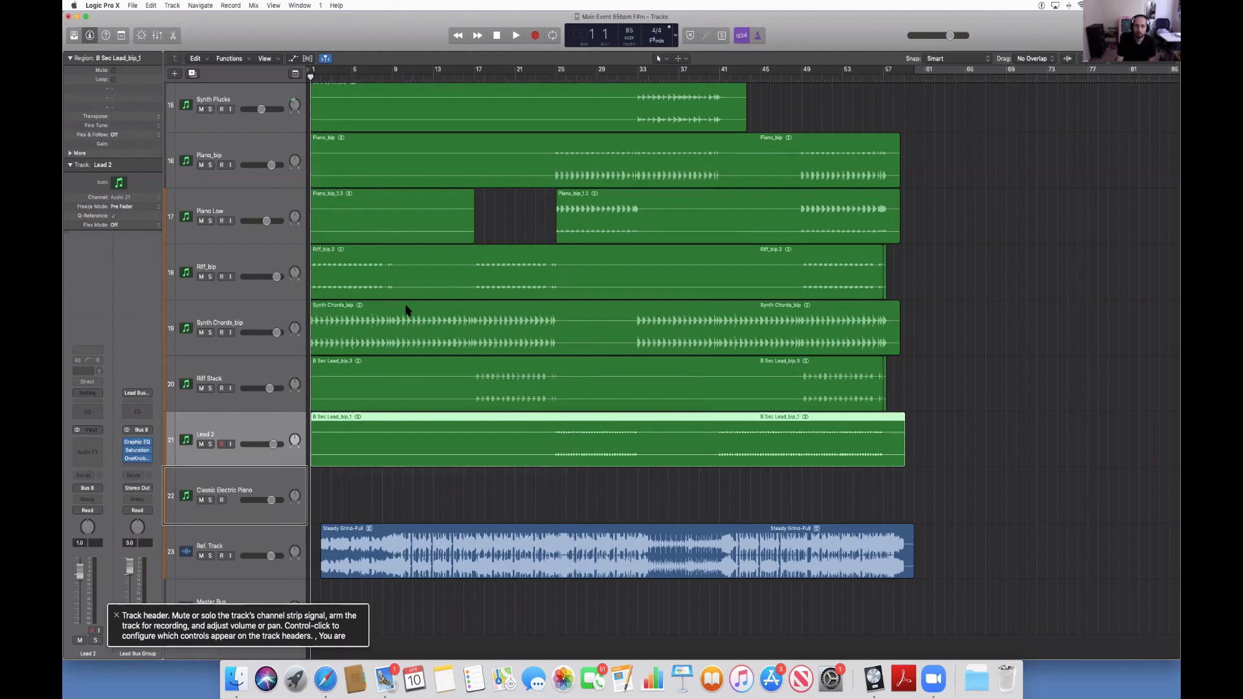
pyautogui.press('Down')
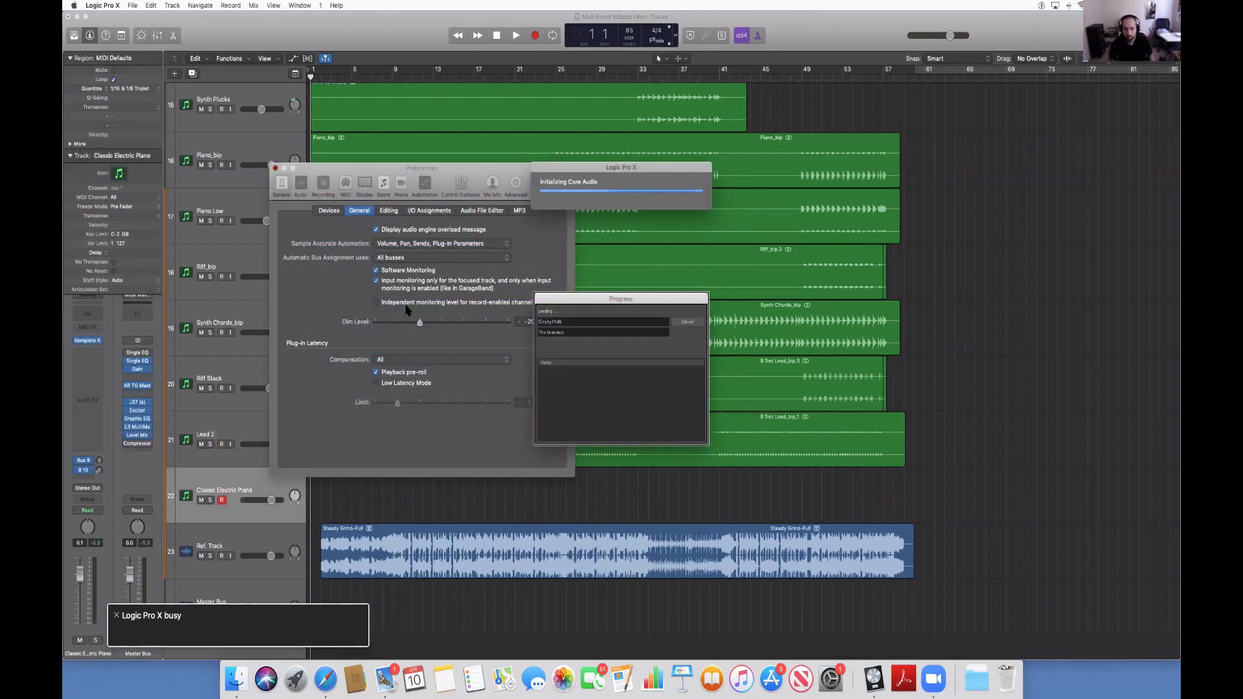
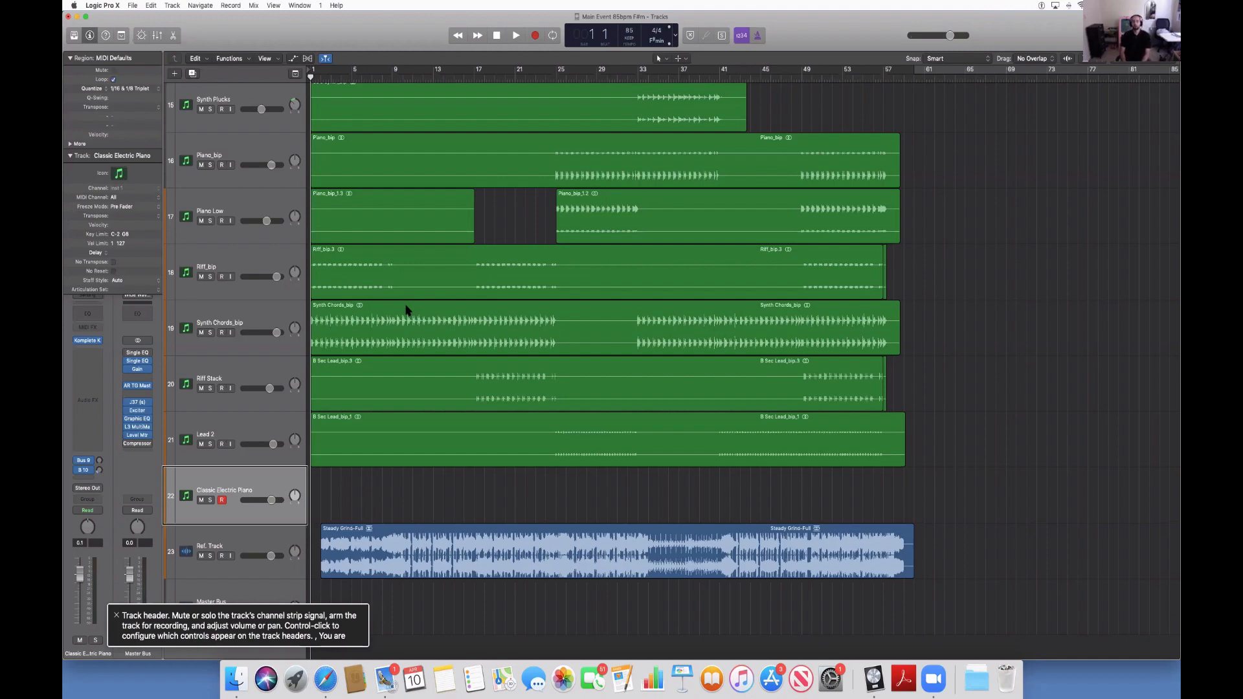
# Return the playhead to the beginning of the project and start playback with the Classic Electric Piano track selected.
pyautogui.press('Return')
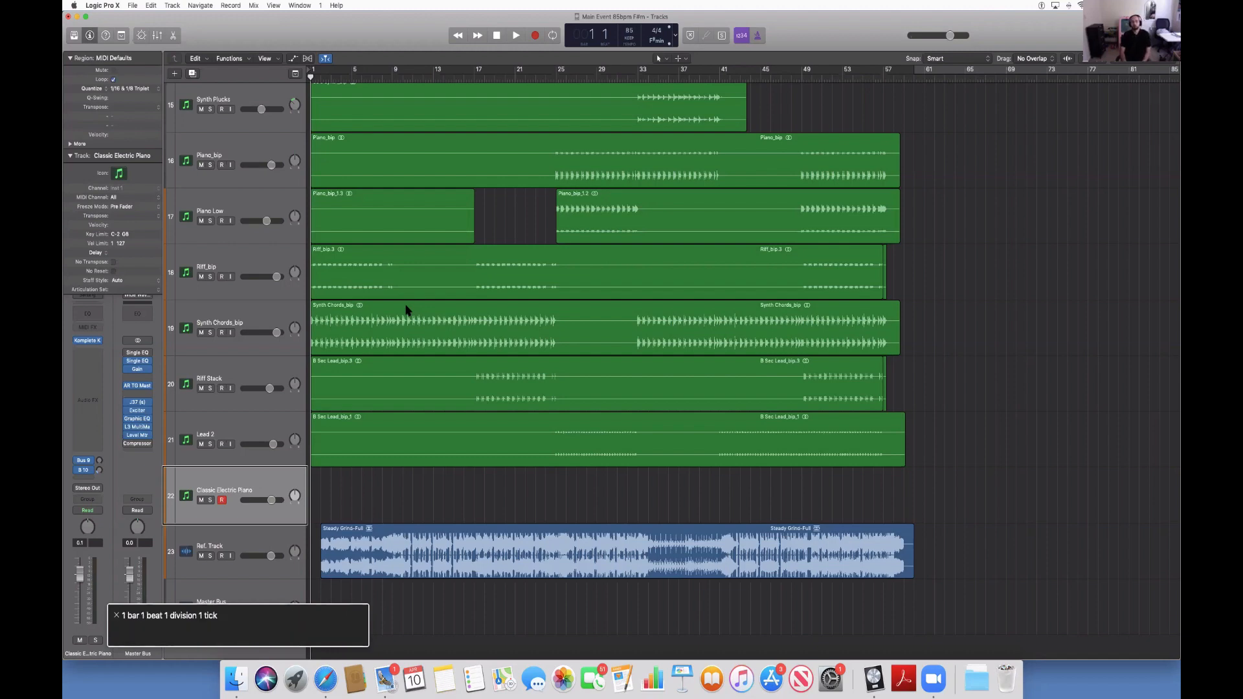
pyautogui.press('space')
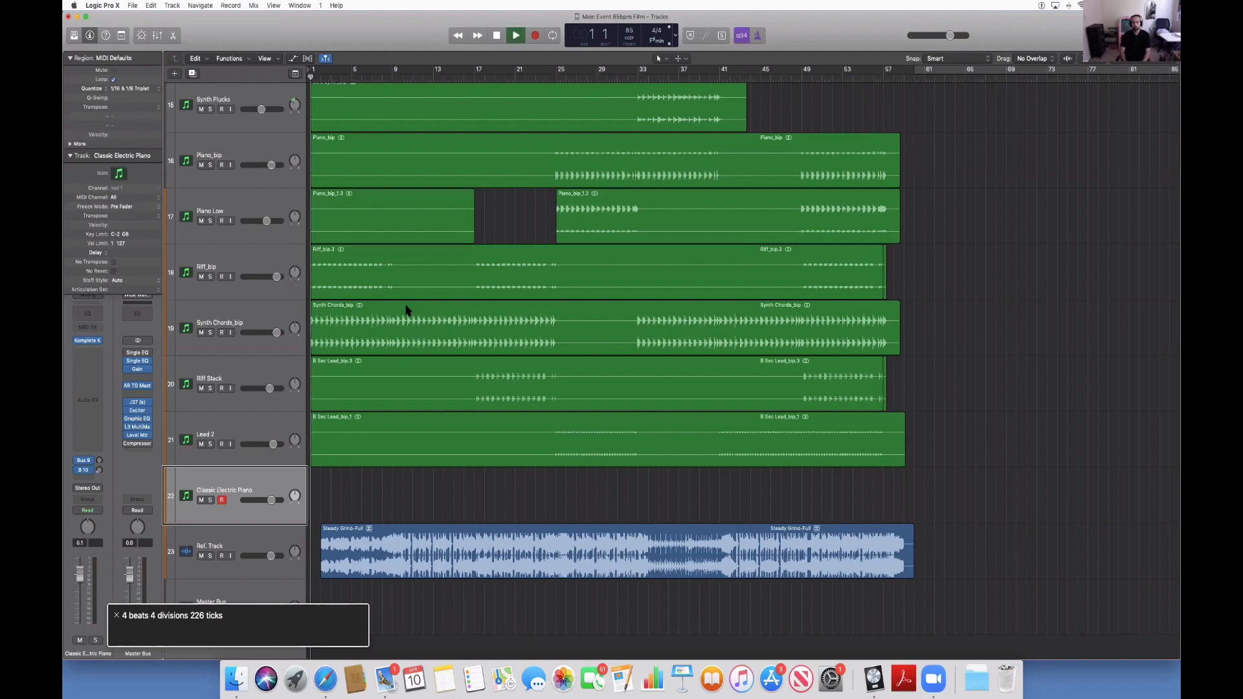